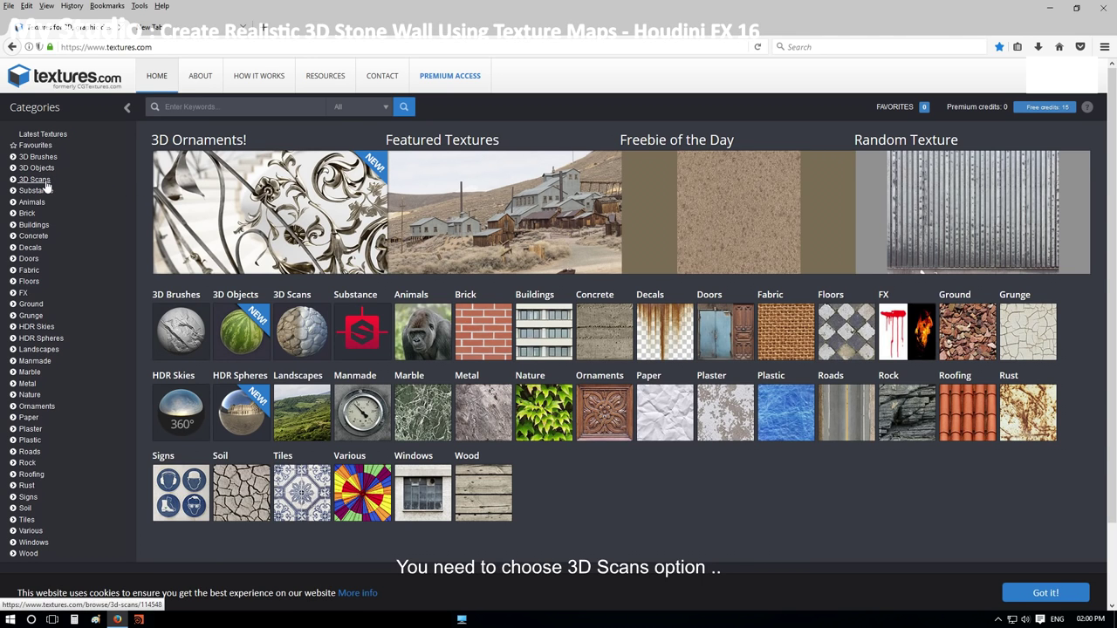
- Browse textures.com's 3D Scans category and open the Stone Wall 2x2 meters scan page
click(47, 186)
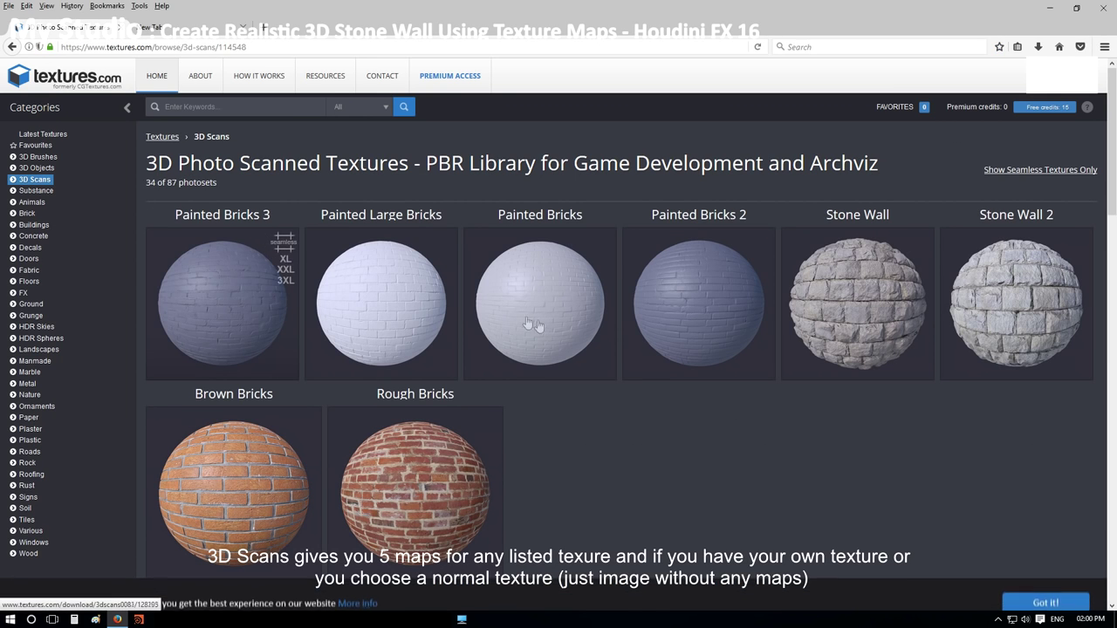
mouse_move(1112, 166)
mouse_down()
mouse_move(1114, 461)
mouse_move(1114, 131)
mouse_up()
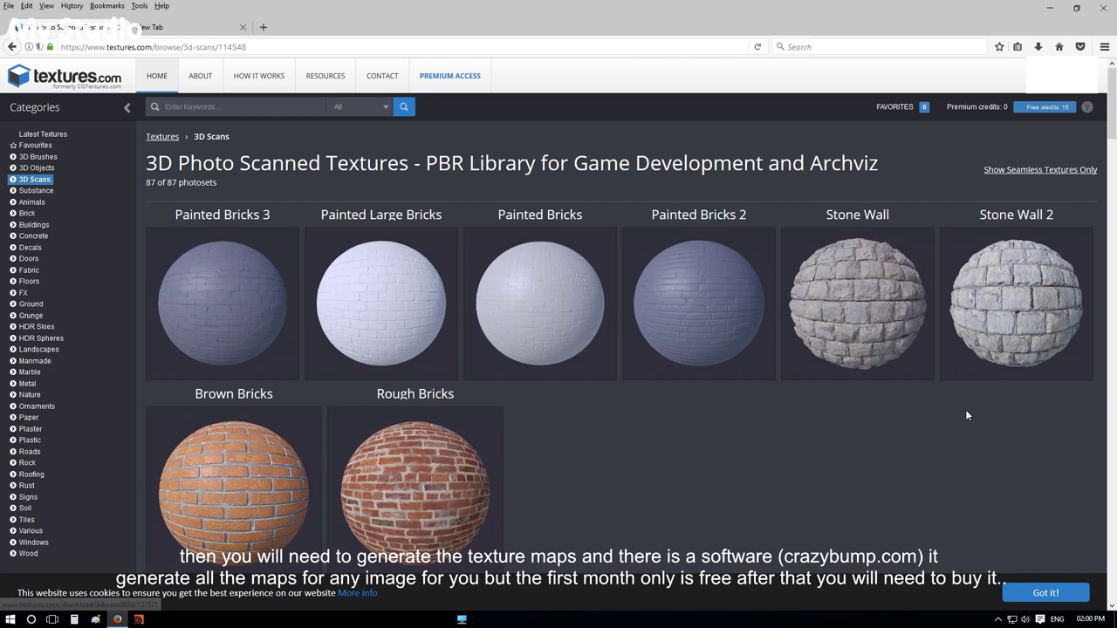
click(872, 298)
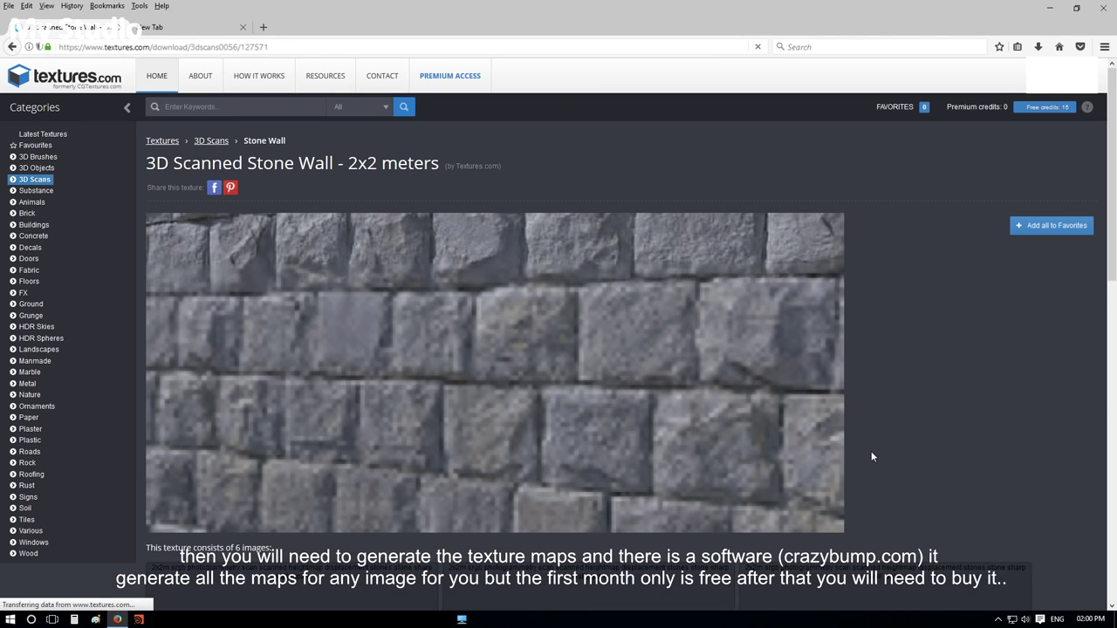
middle_click(892, 215)
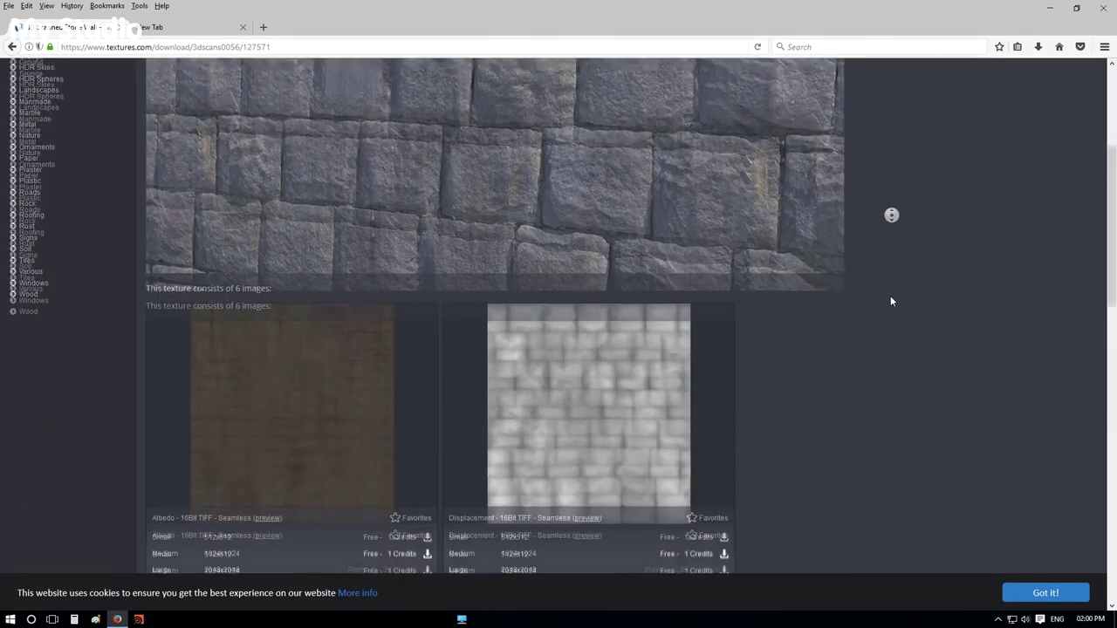
middle_click(890, 264)
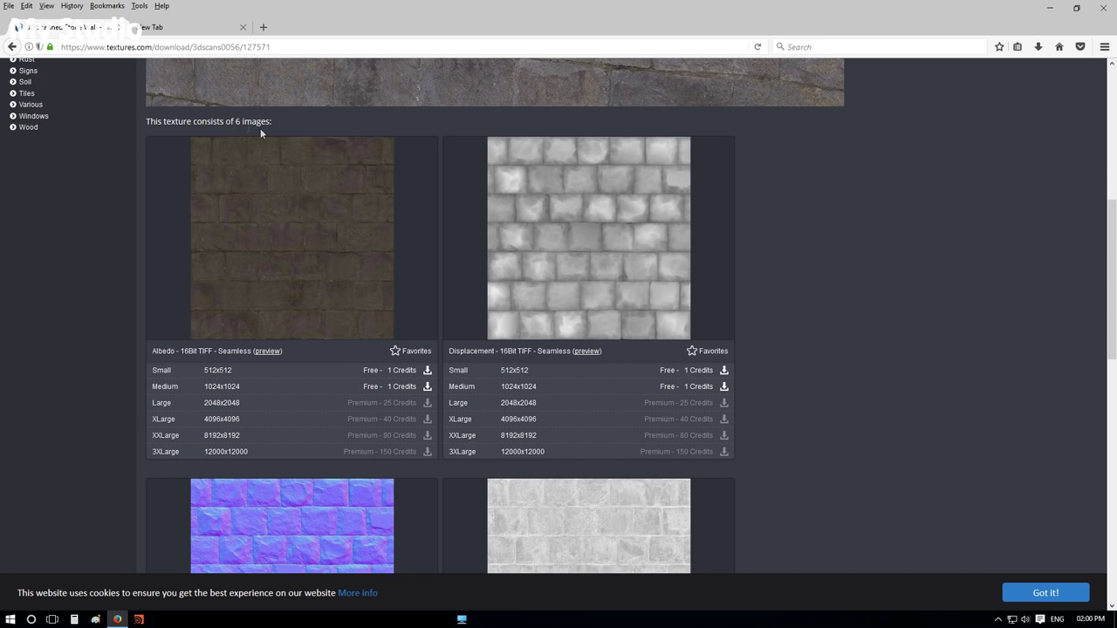
scroll(756, 284, down, 2)
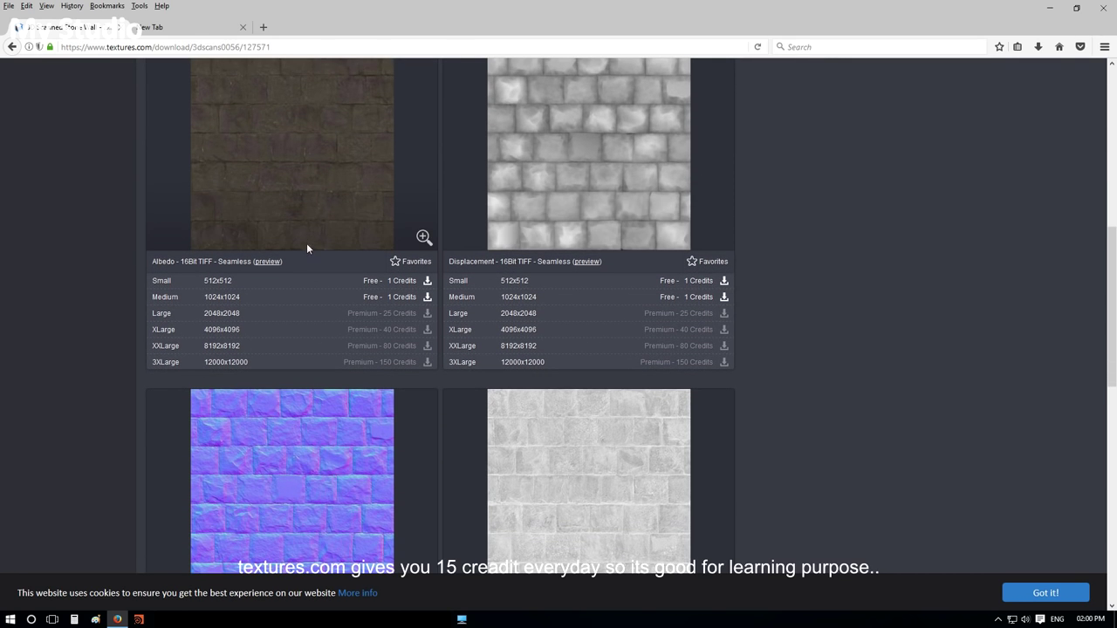
scroll(100, 281, down, 5)
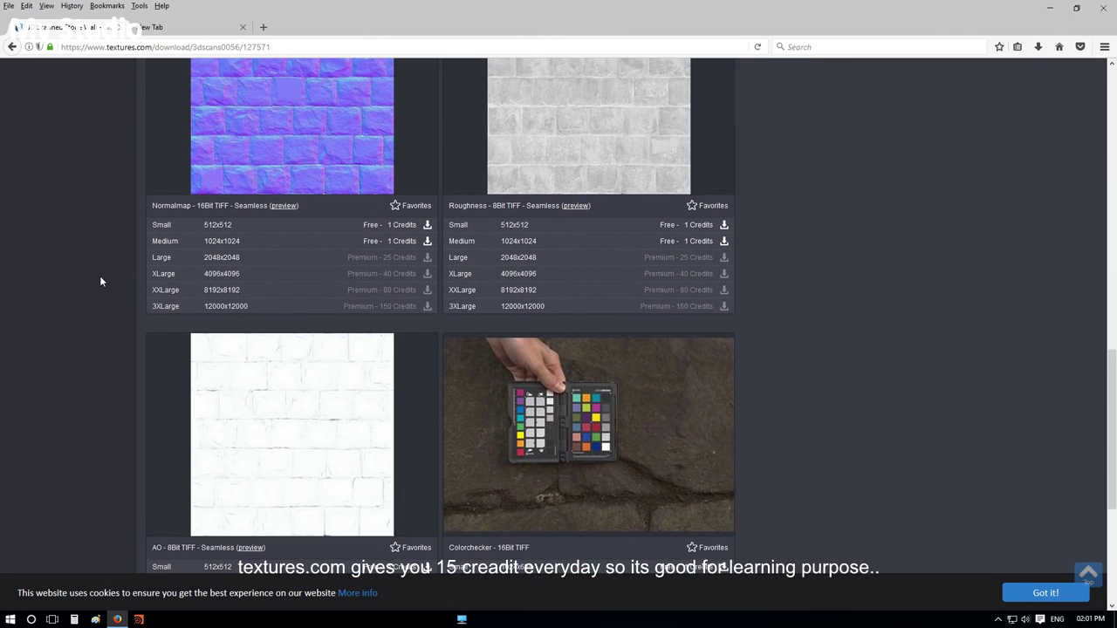
scroll(220, 352, up, 3)
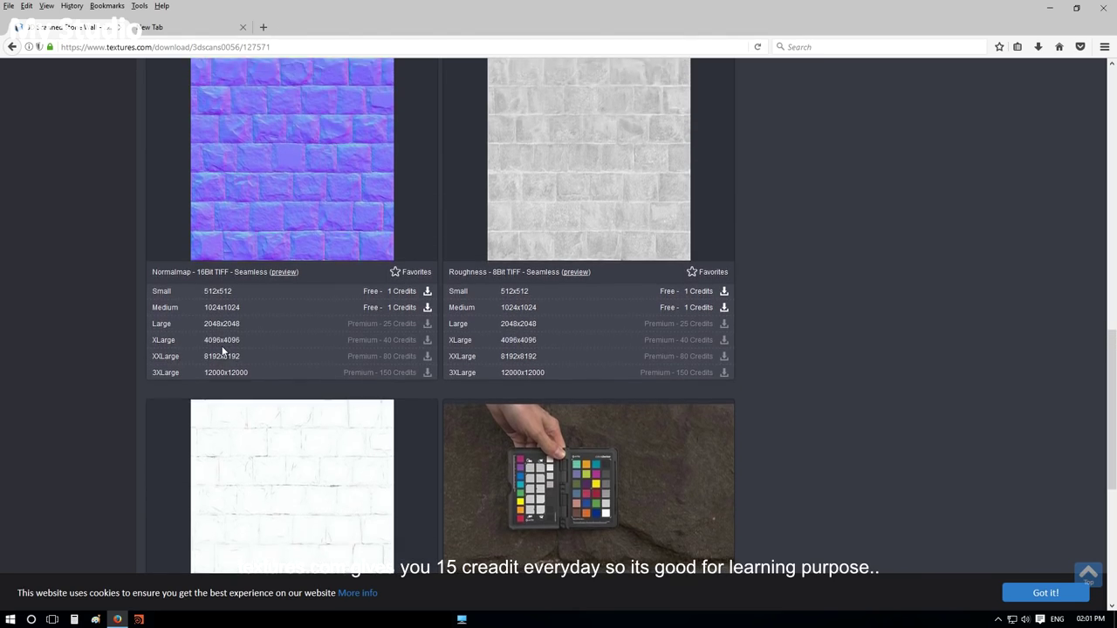
scroll(129, 312, up, 3)
scroll(125, 306, up, 2)
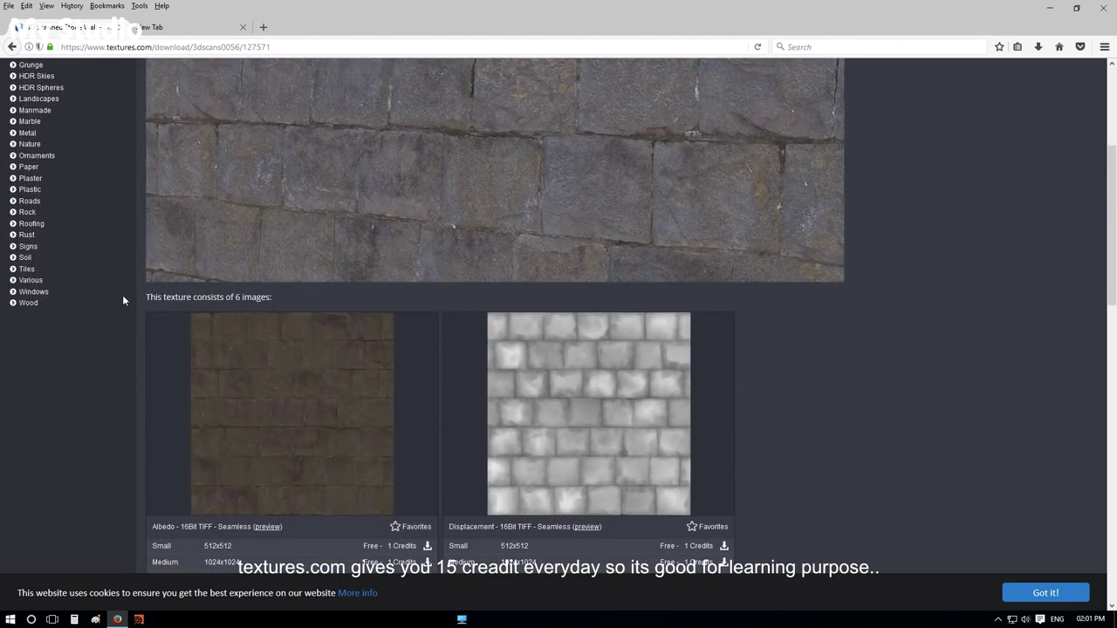
scroll(122, 295, up, 3)
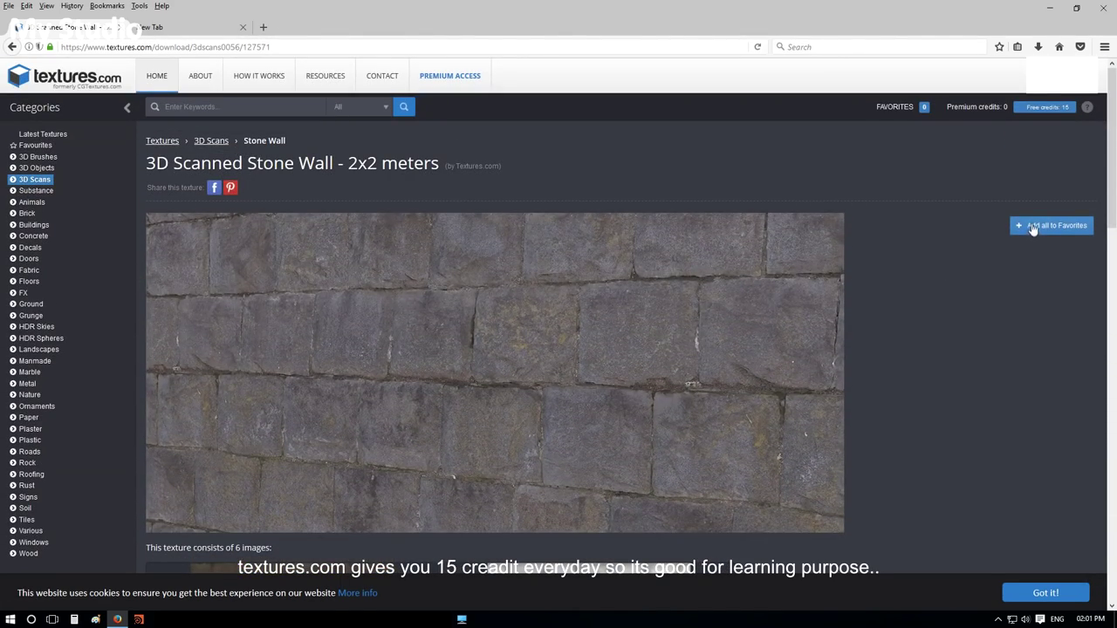
scroll(907, 253, down, 4)
scroll(515, 331, down, 2)
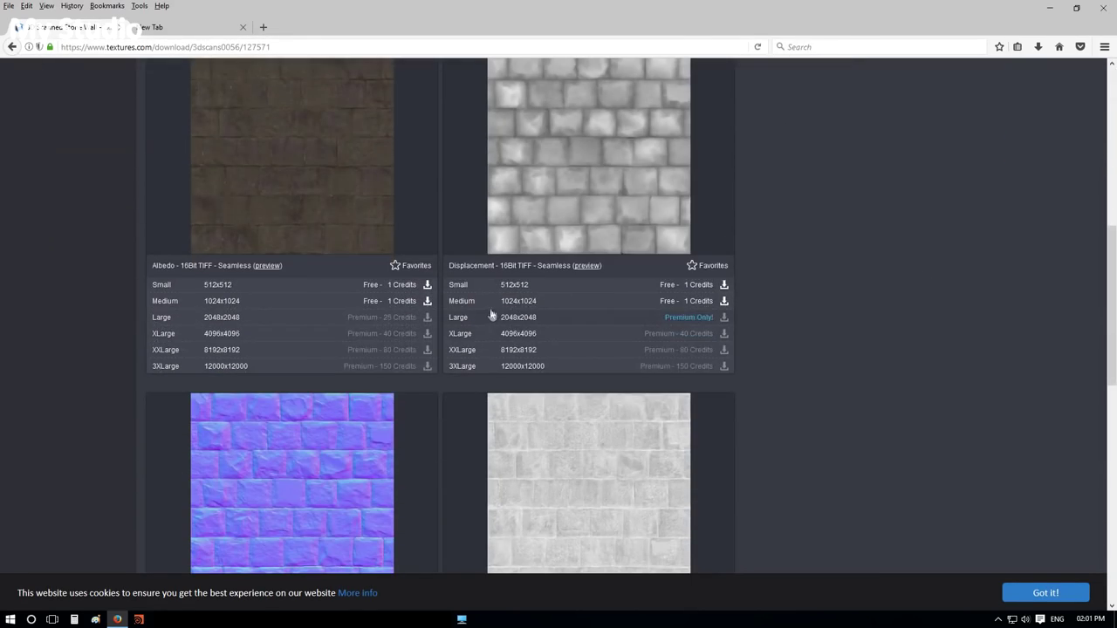
scroll(381, 310, up, 1)
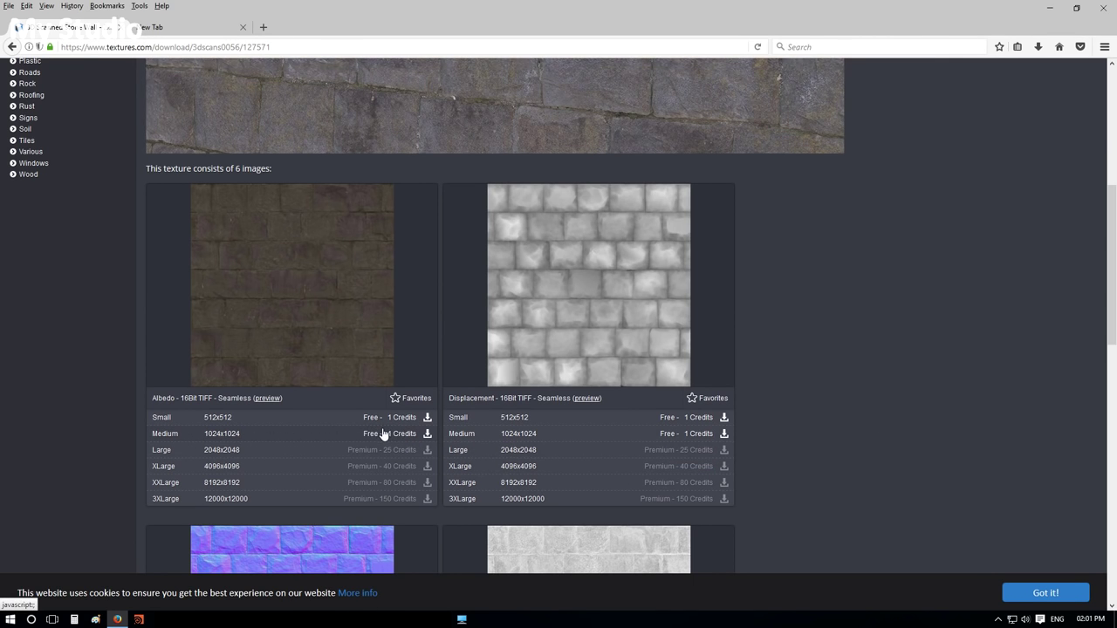
scroll(639, 386, up, 5)
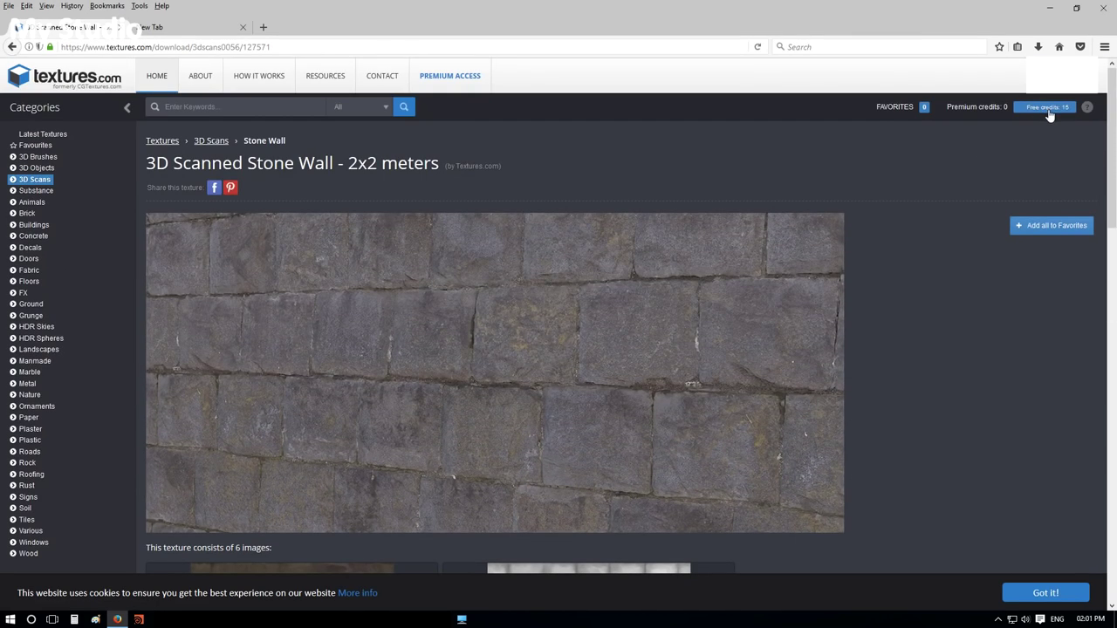
- On the How it works page, highlight the paragraph about 15 daily free credits, then select the Wall 001 folder
click(1087, 108)
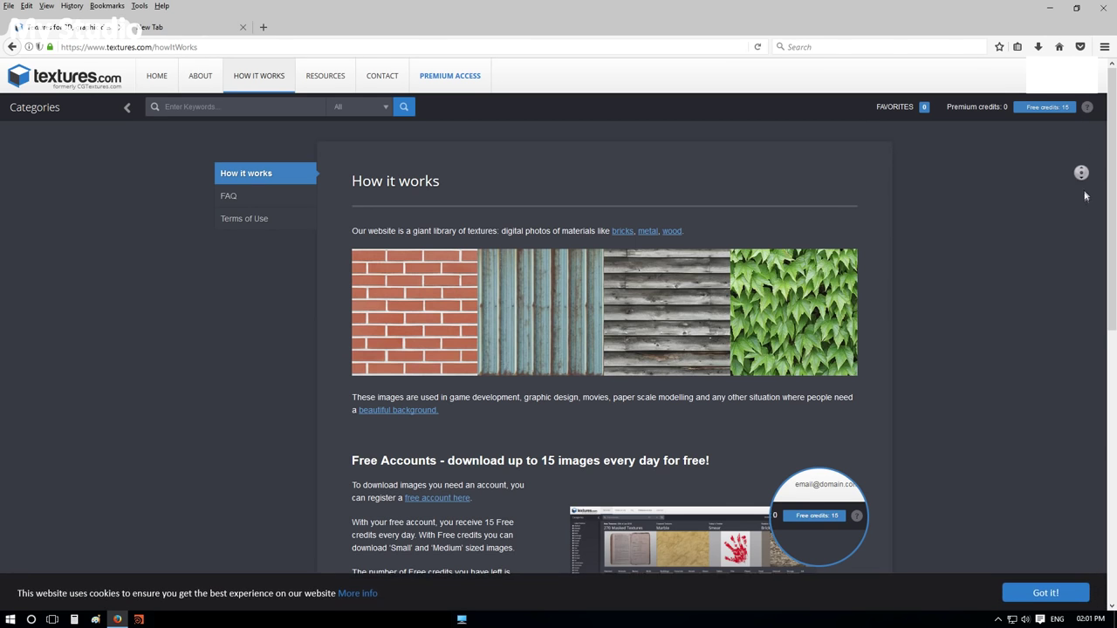
scroll(1087, 218, down, 4)
scroll(1068, 218, down, 3)
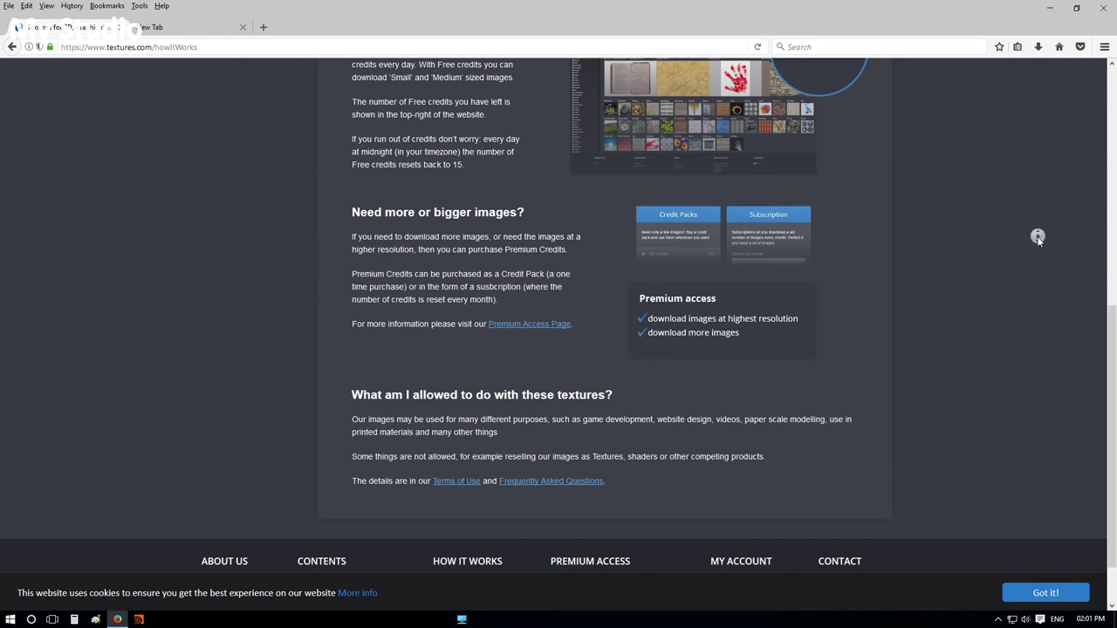
scroll(1038, 237, up, 5)
scroll(1054, 198, down, 3)
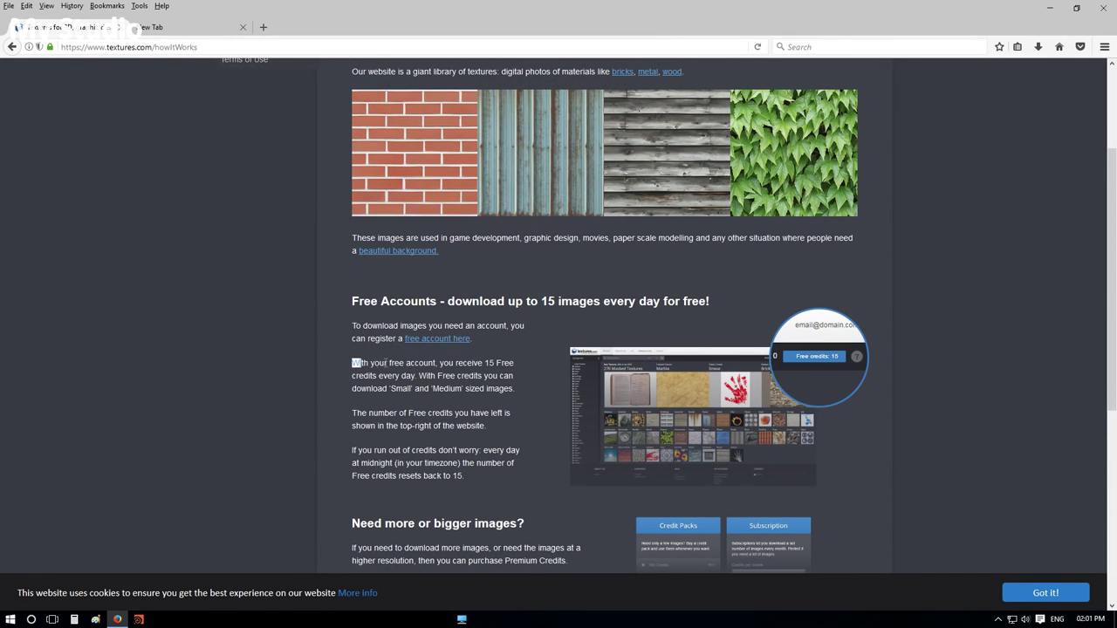
drag(386, 363, 521, 390)
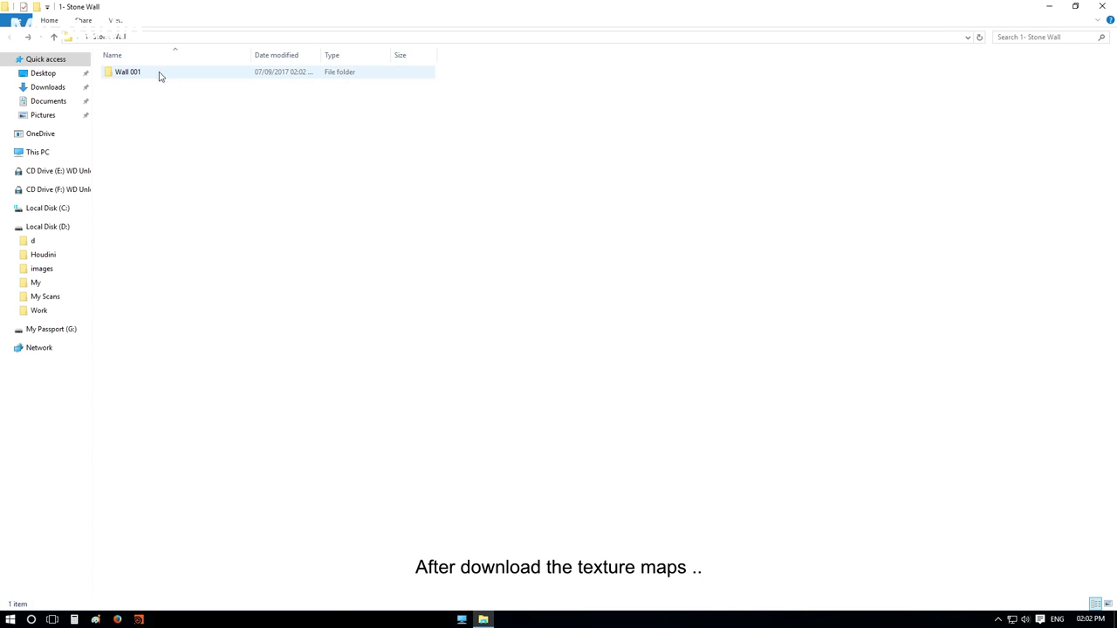
click(165, 73)
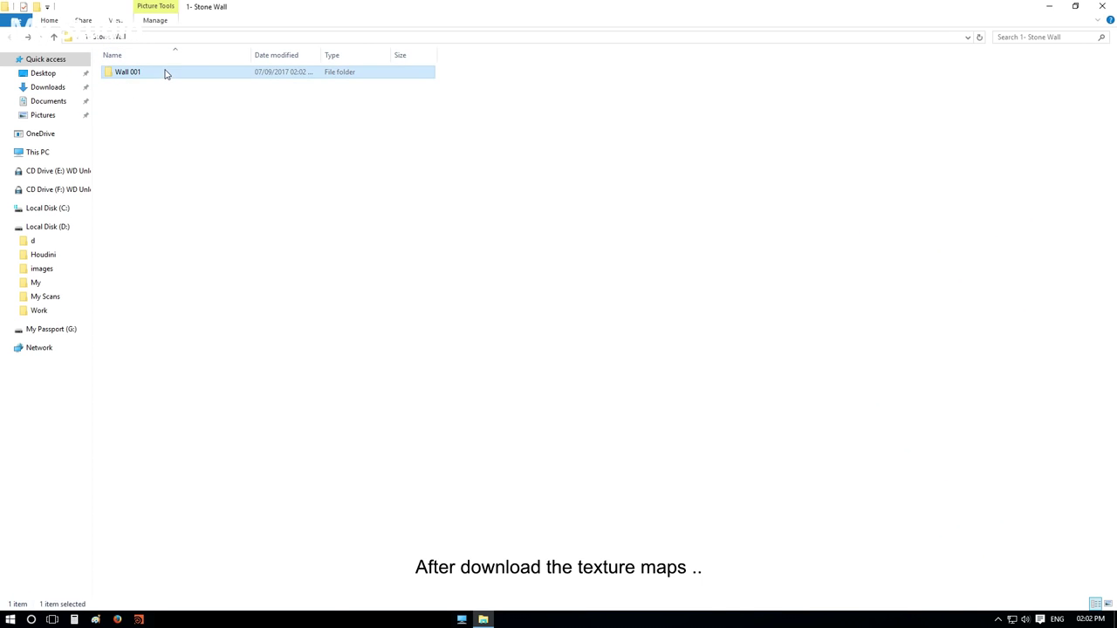
- Open the Wall 001 folder to reach the downloaded stone wall texture maps
double_click(166, 73)
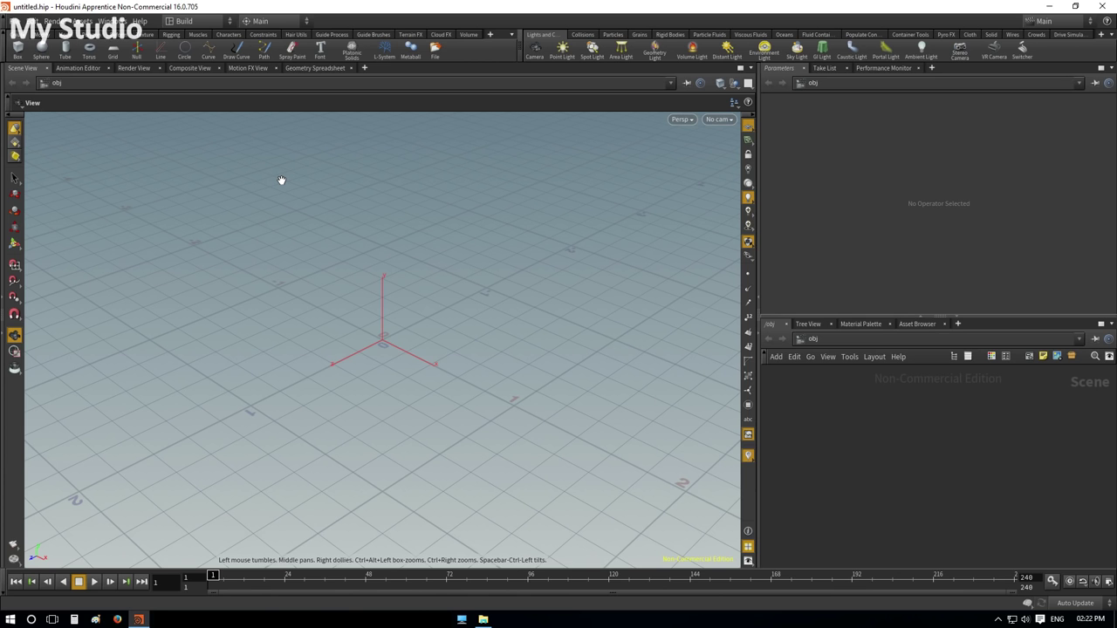
- Add a grid and a box from the Create shelf and rename them Floor and Wall
click(112, 50)
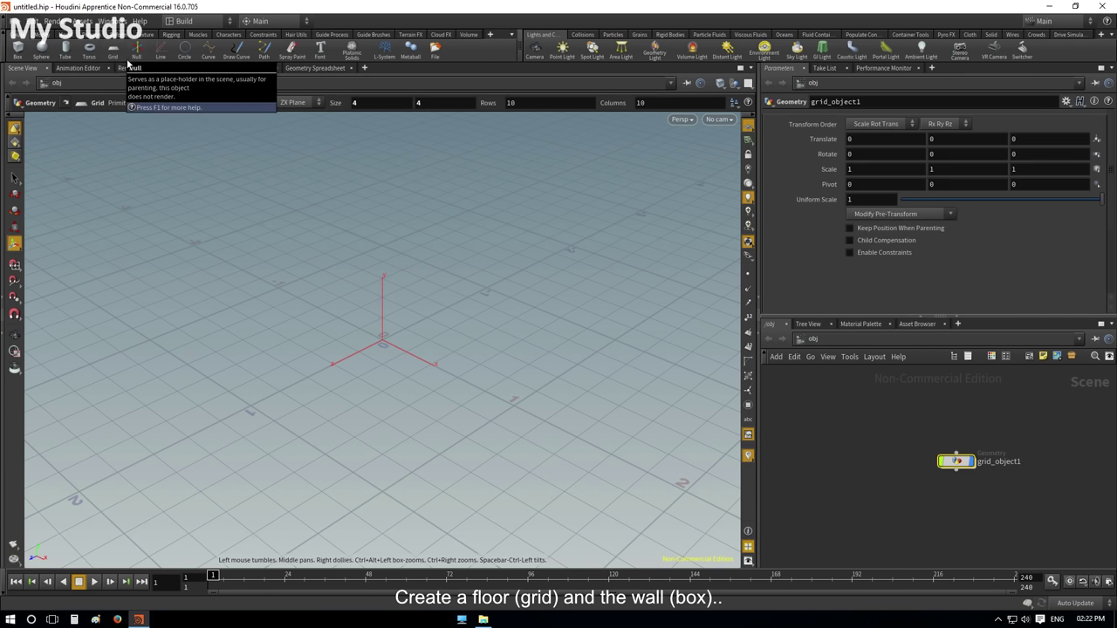
click(18, 50)
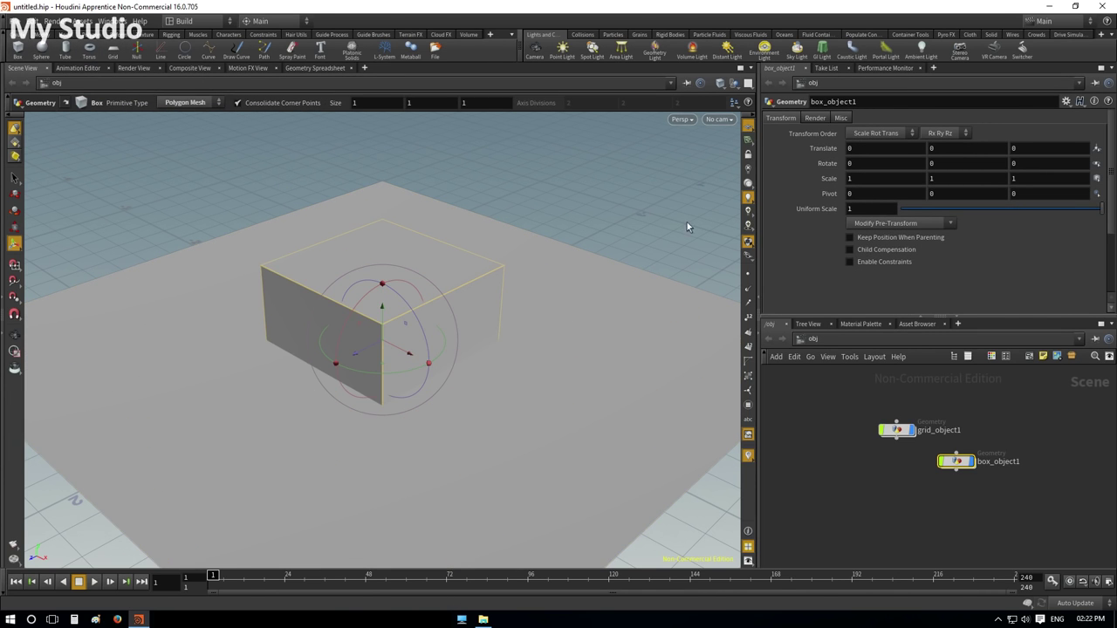
drag(966, 469, 907, 475)
double_click(939, 430)
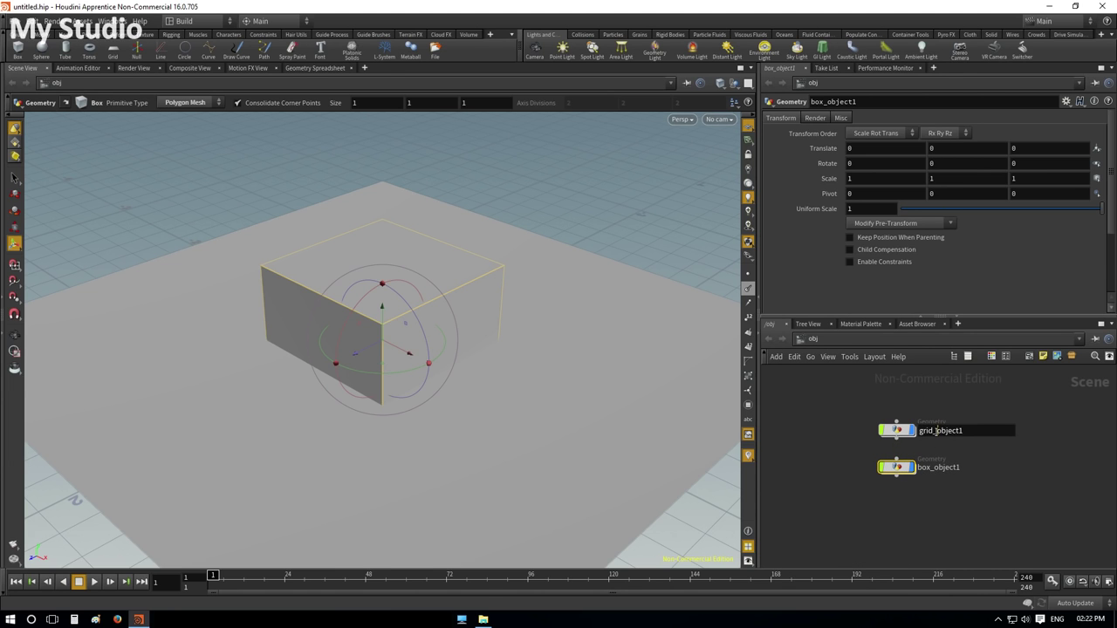
text(Floor)
key(Return)
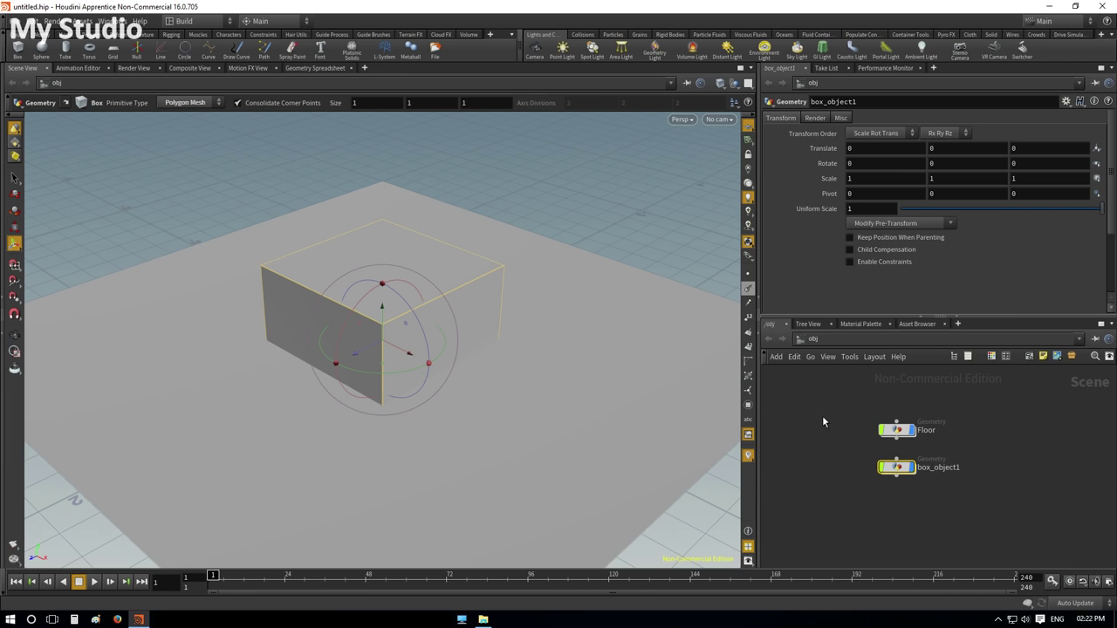
double_click(938, 468)
text(Wall)
key(Return)
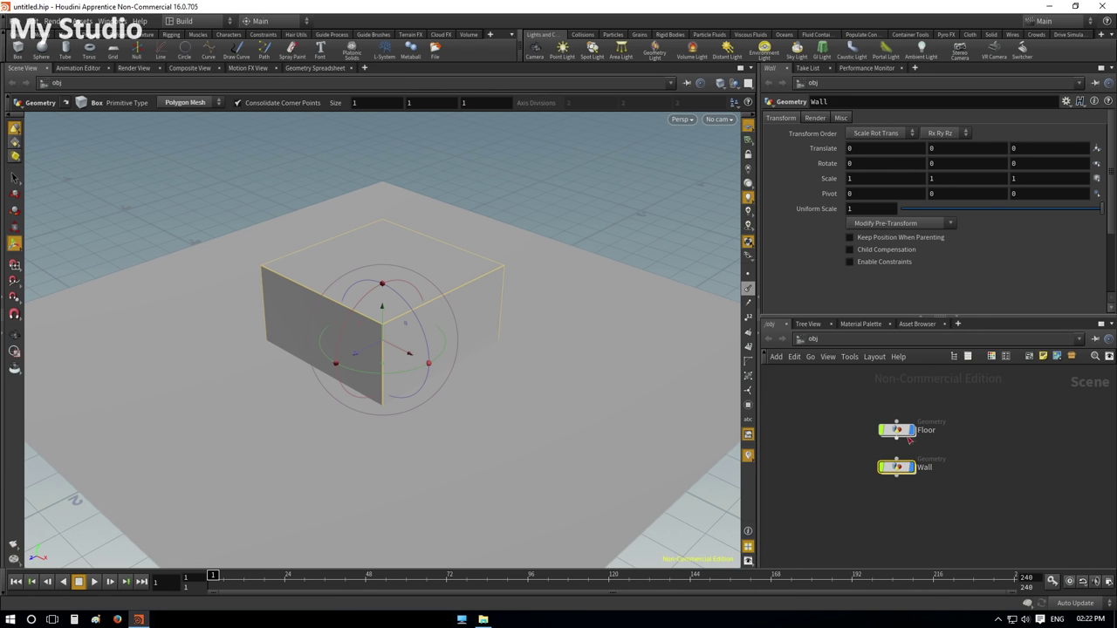
- Set the Floor grid's size to 10 by 10
click(899, 432)
double_click(899, 432)
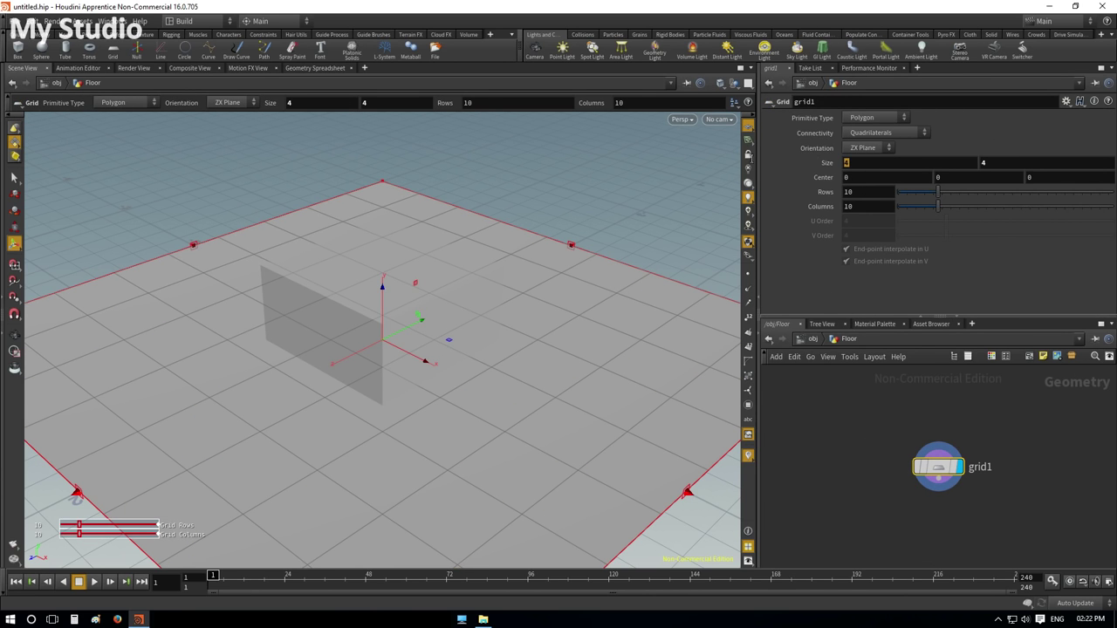
text(15)
key(Tab)
text(15)
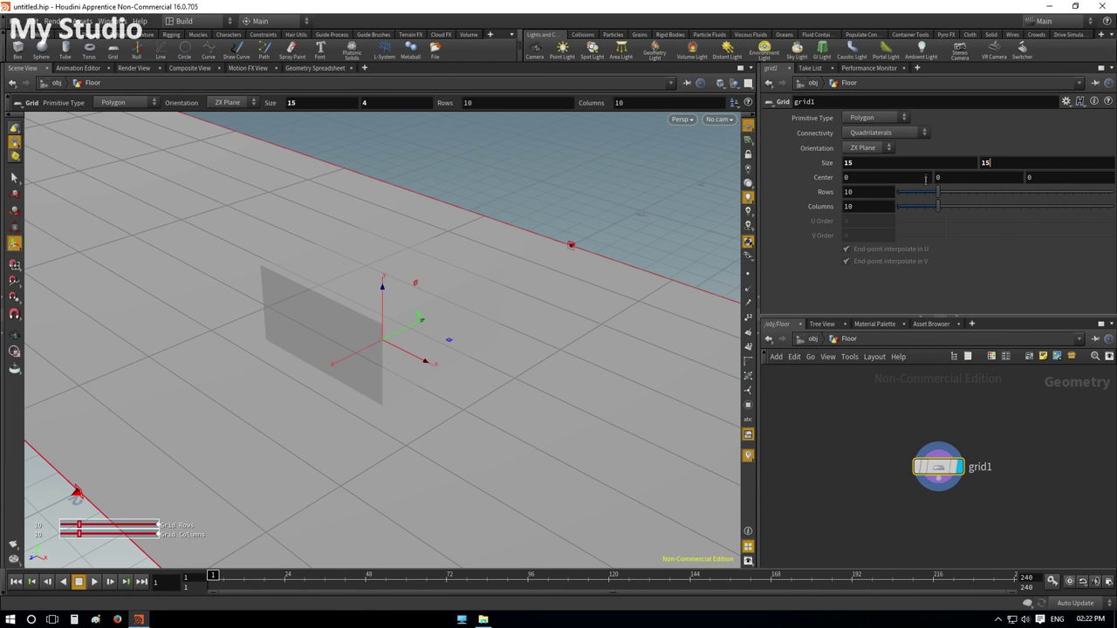
key(Return)
key(Tab)
text(10)
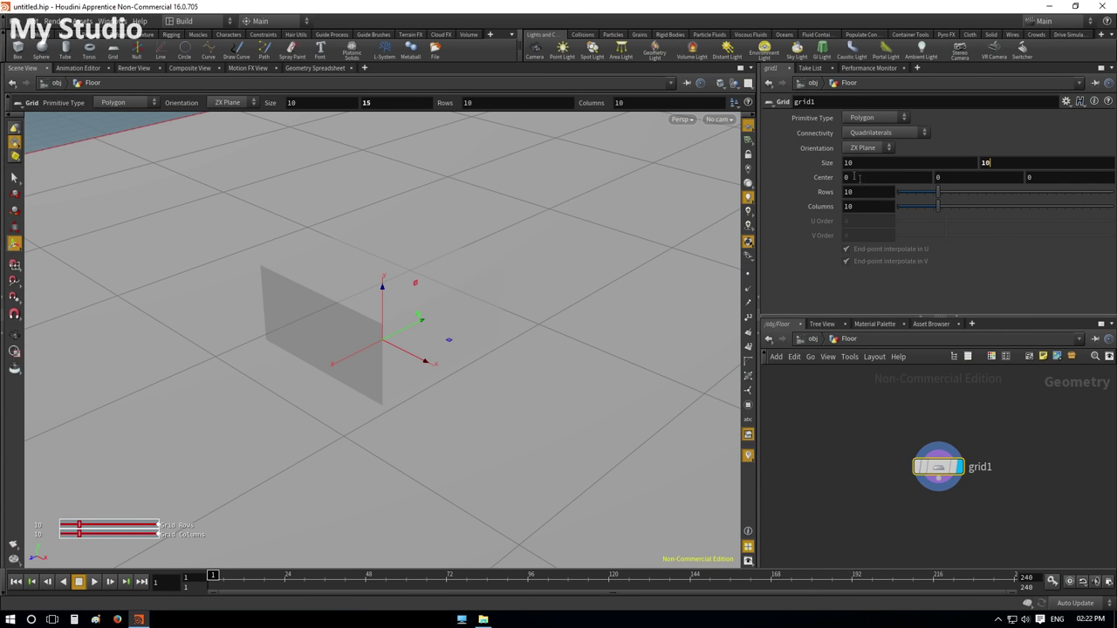
key(Return)
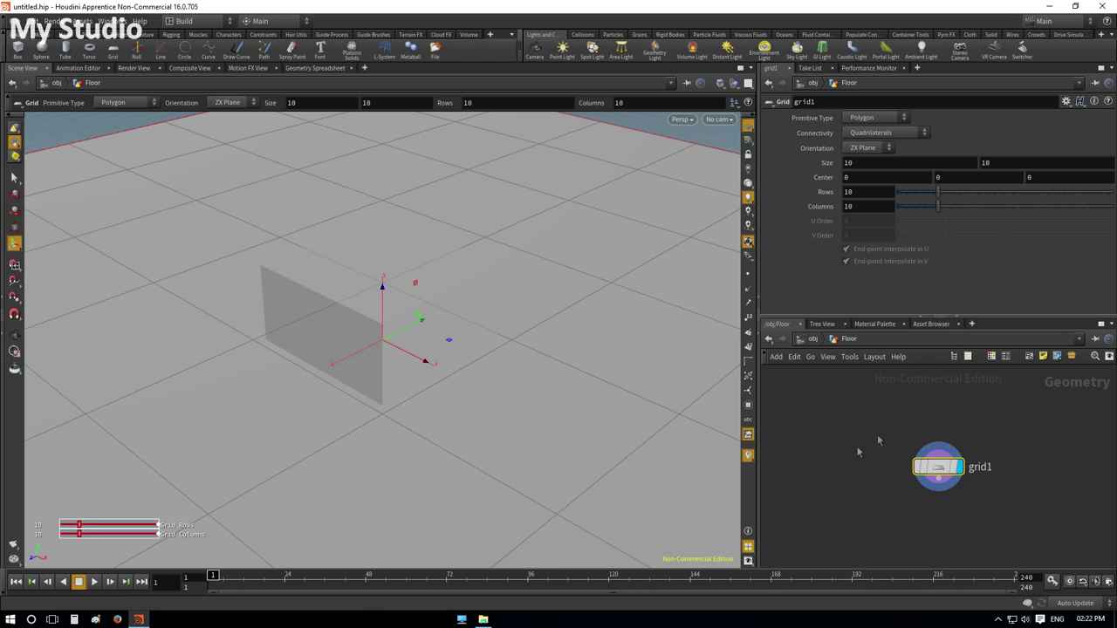
key(u)
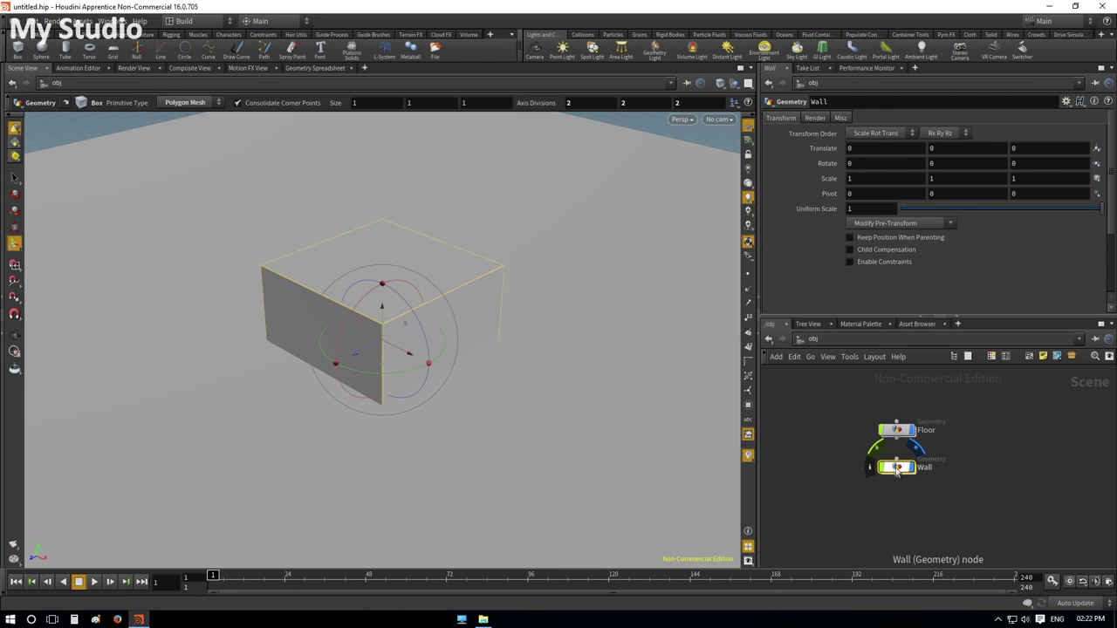
- Make the Wall's box a 0.2 × 2 × 6 slab centred at height 1
double_click(897, 467)
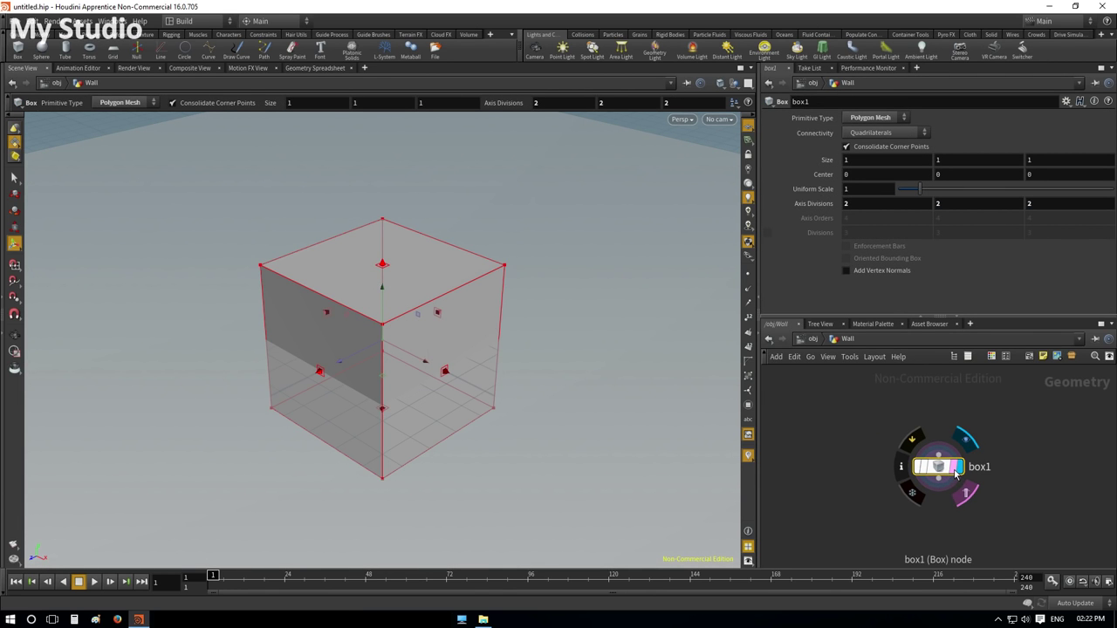
key(ctrl+z)
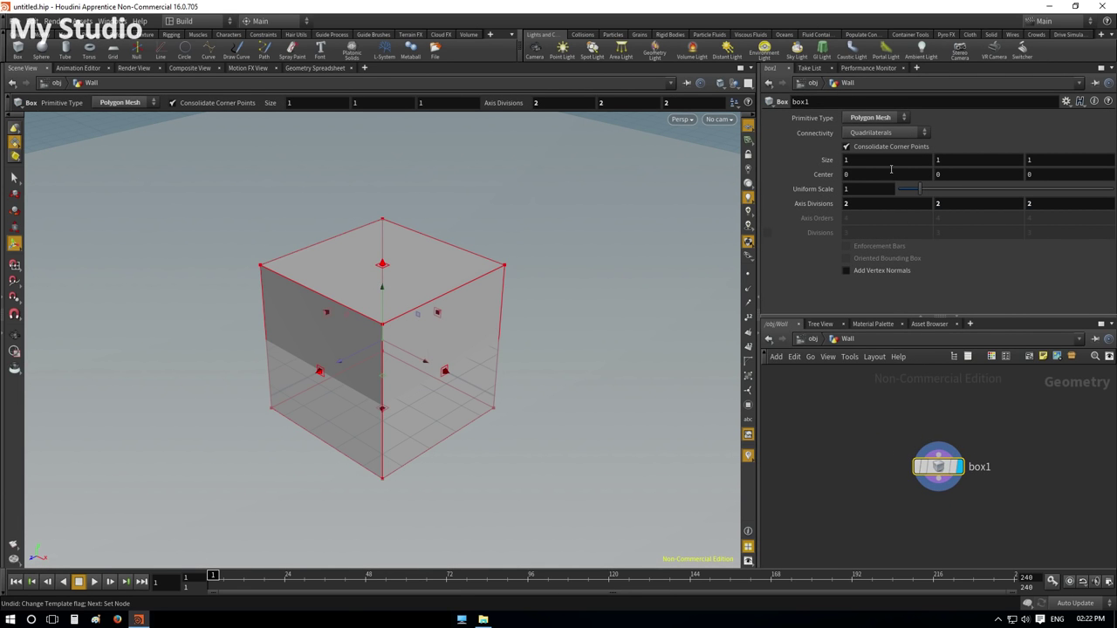
text(.2)
key(Return)
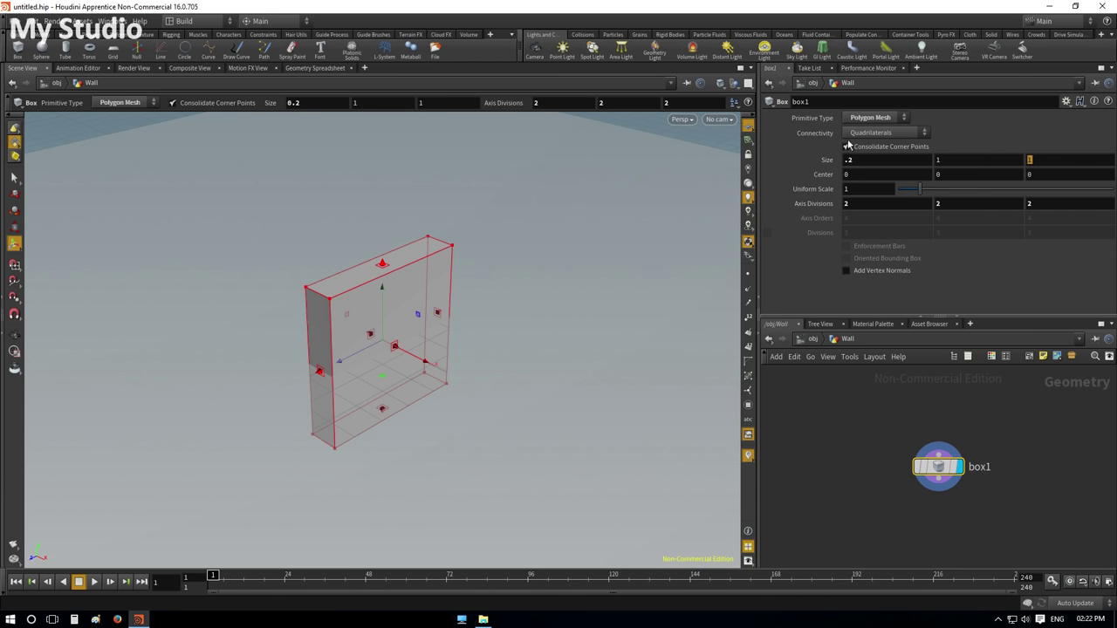
text(6)
click(933, 161)
text(2)
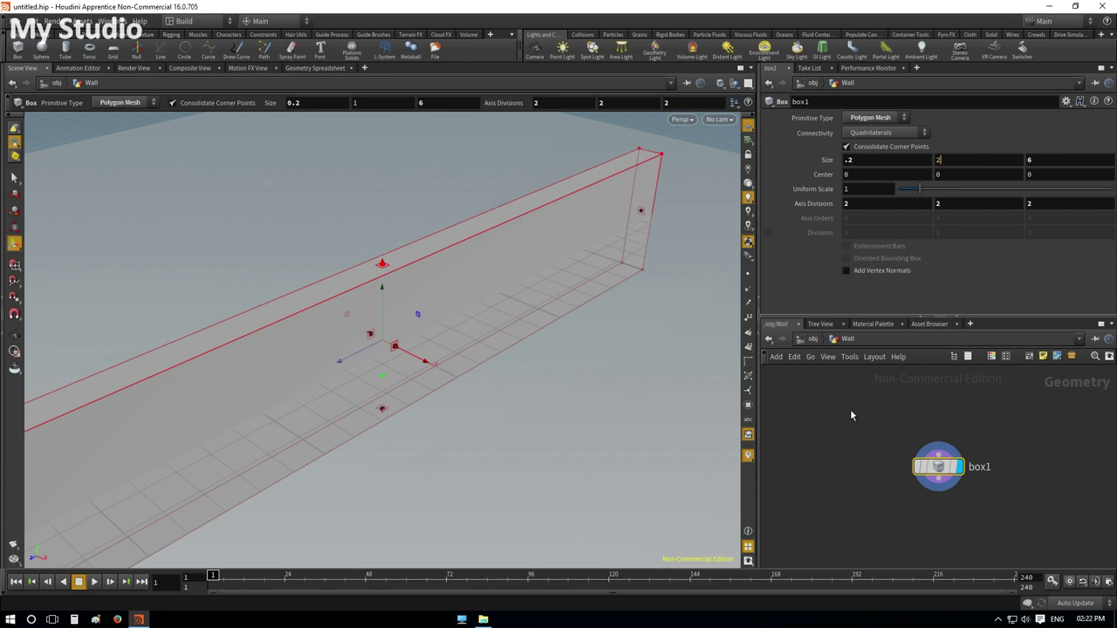
key(Return)
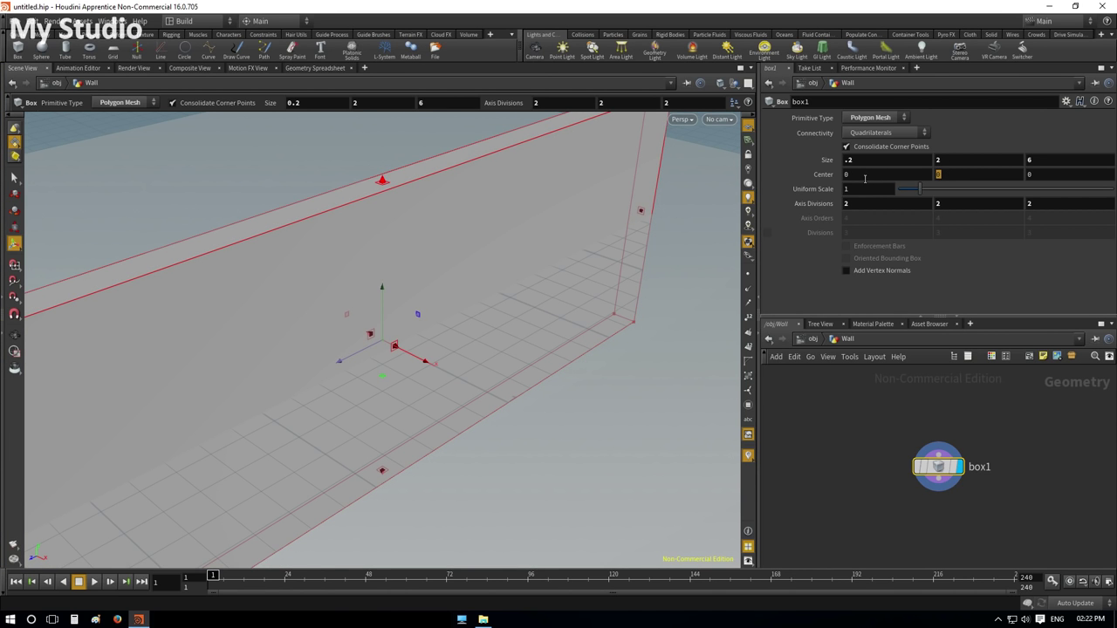
text(1)
click(14, 334)
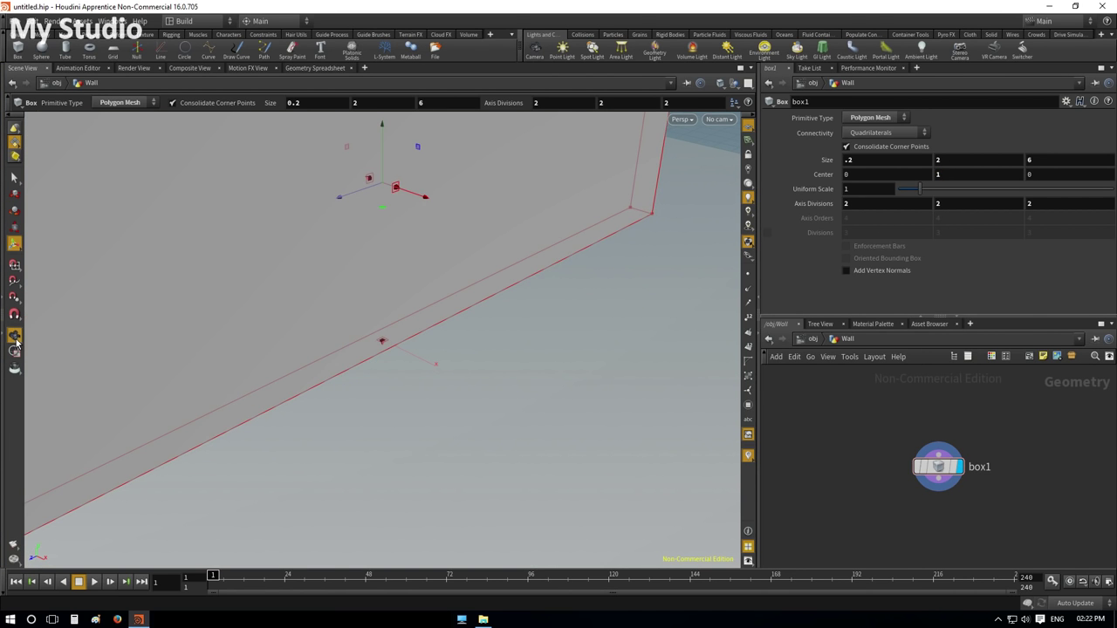
drag(626, 307, 521, 331)
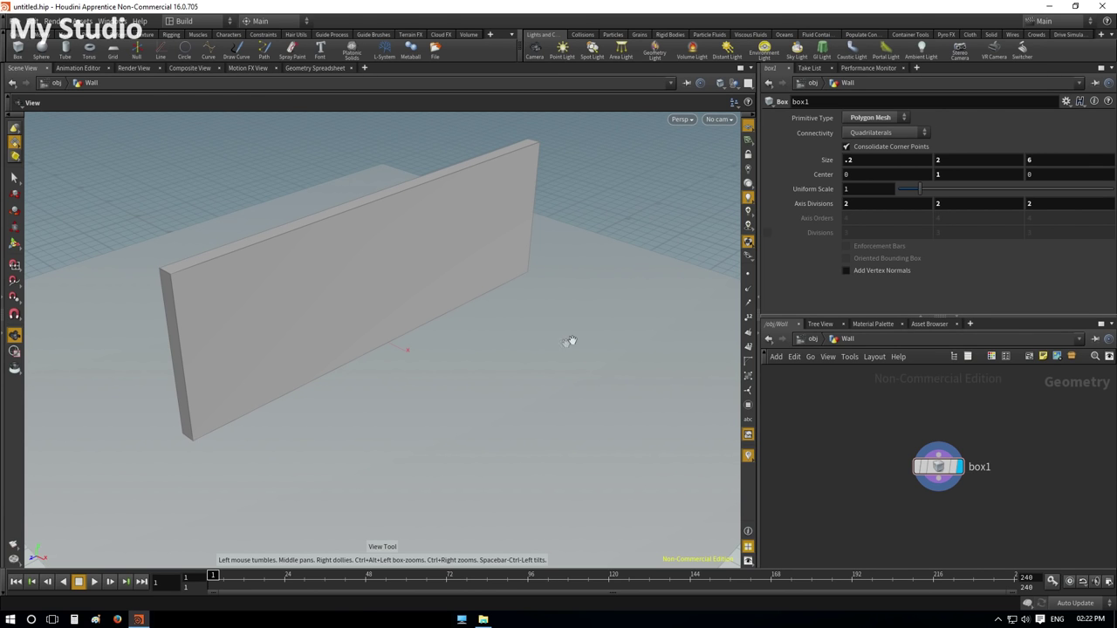
mouse_move(520, 290)
mouse_down()
mouse_move(643, 278)
mouse_move(593, 323)
mouse_move(546, 316)
mouse_up()
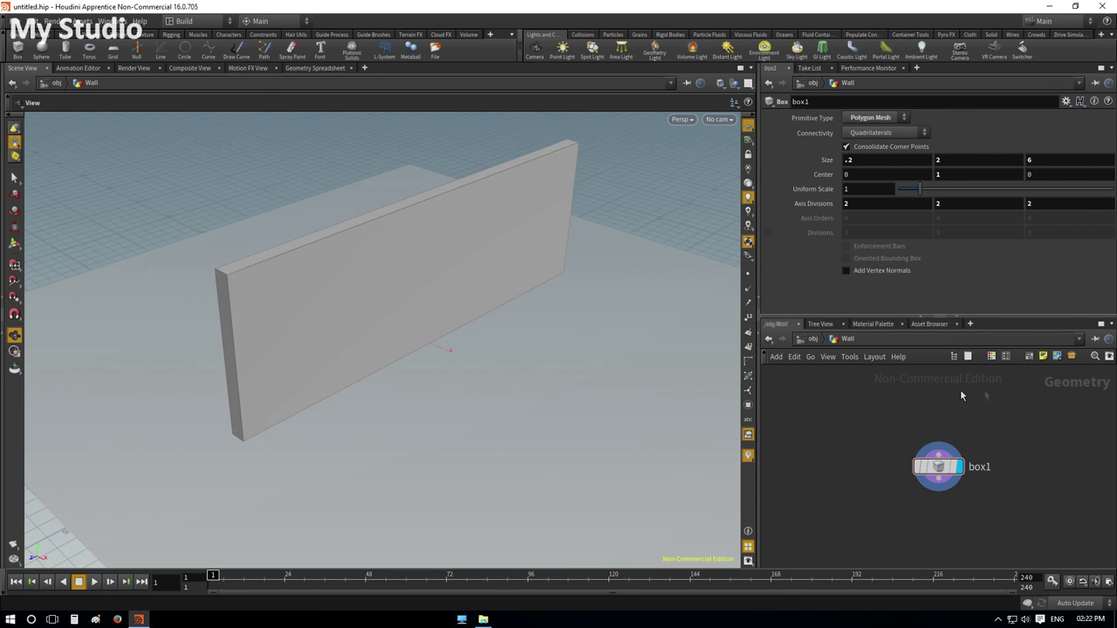
key(u)
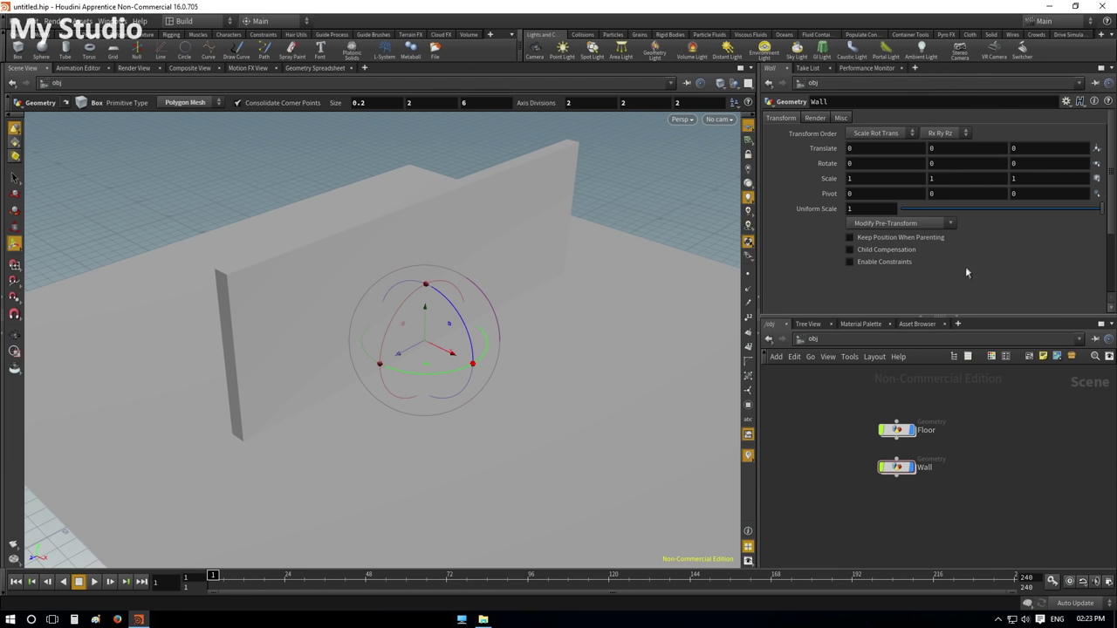
- Create camera cam1 from the current view and tidy the scene nodes
ctrl+click(534, 49)
drag(957, 467, 994, 405)
key(l)
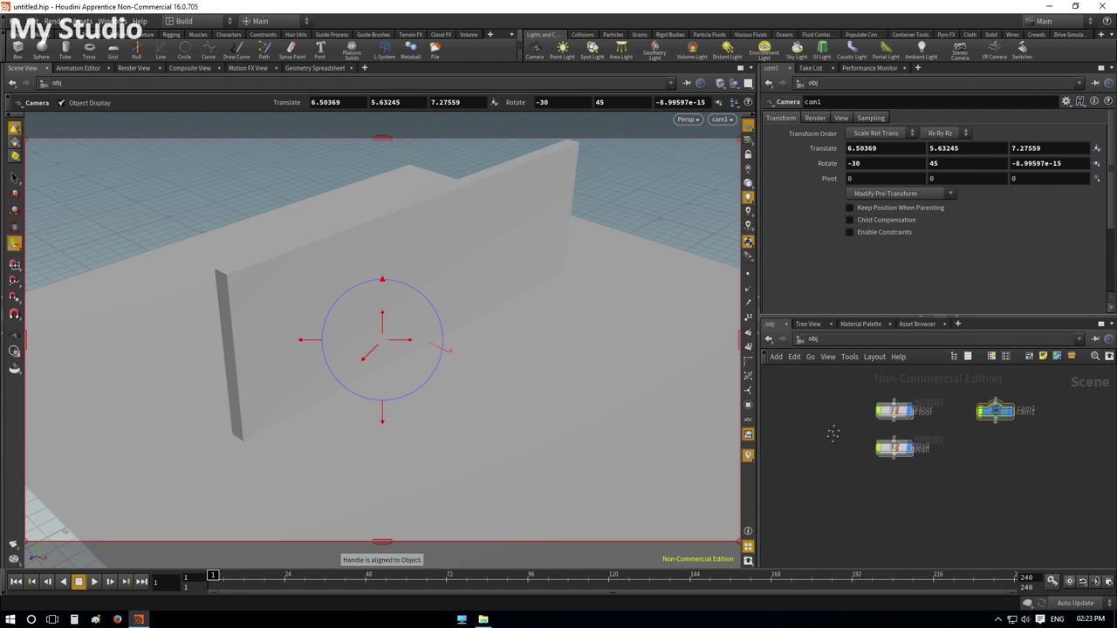
click(824, 401)
- Add a mantra1 render node in the render outputs network
click(813, 341)
click(833, 411)
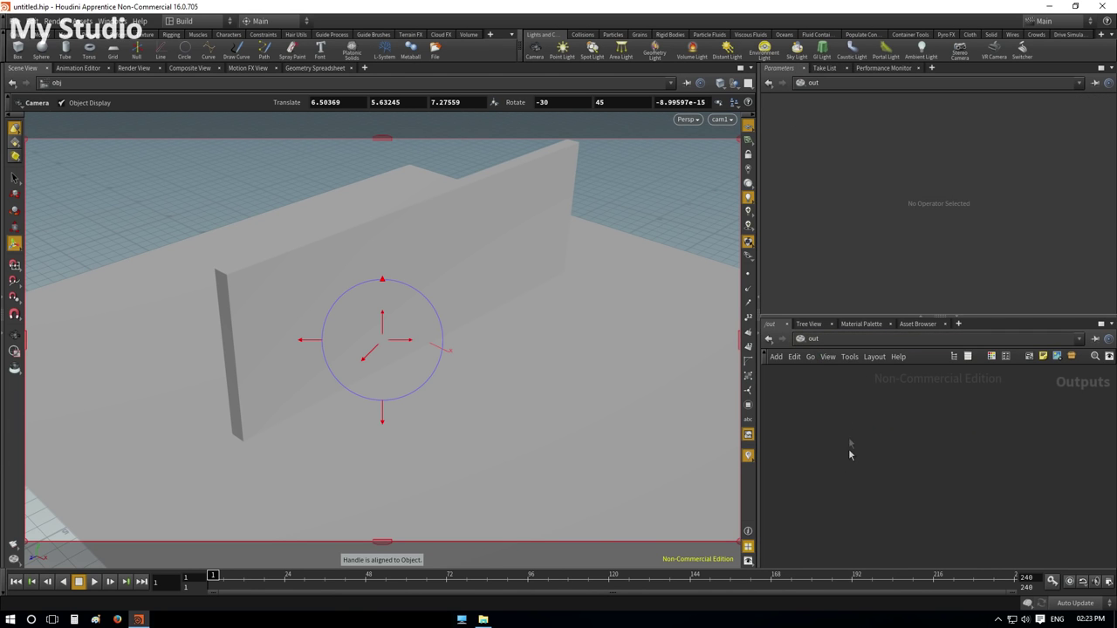
key(Tab)
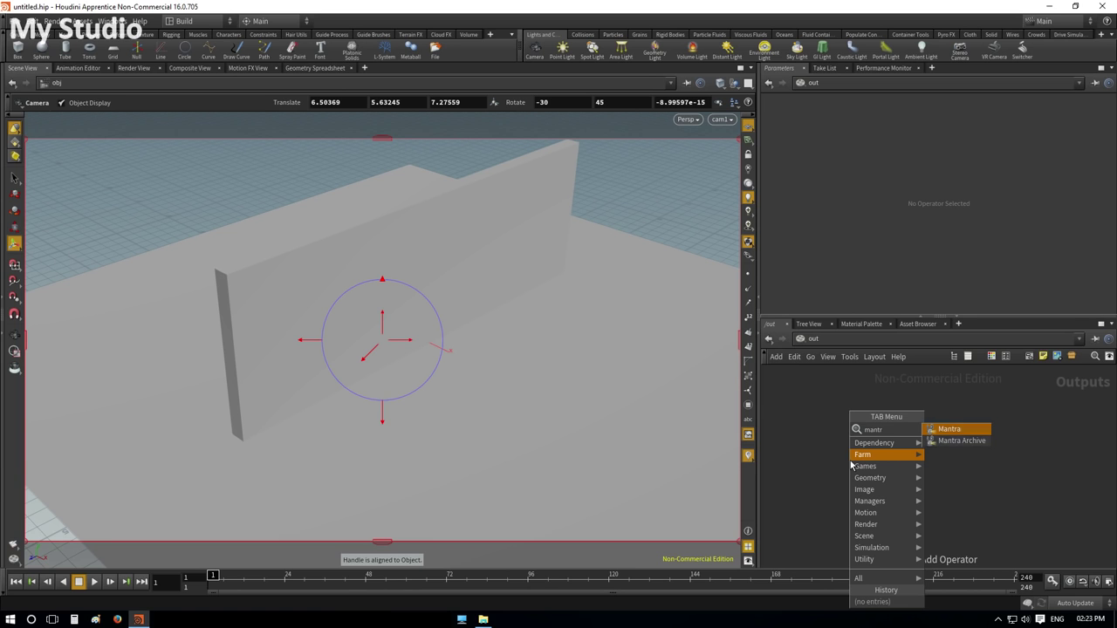
key(Escape)
click(856, 454)
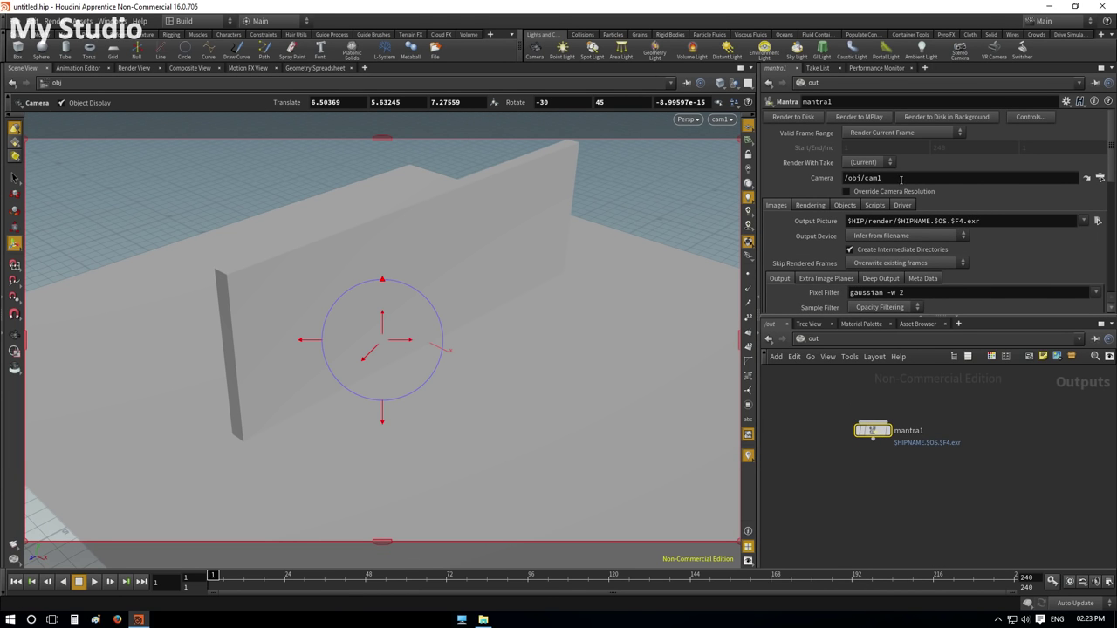
- Set cam1's resolution preset to 640 x 480
click(829, 341)
click(850, 384)
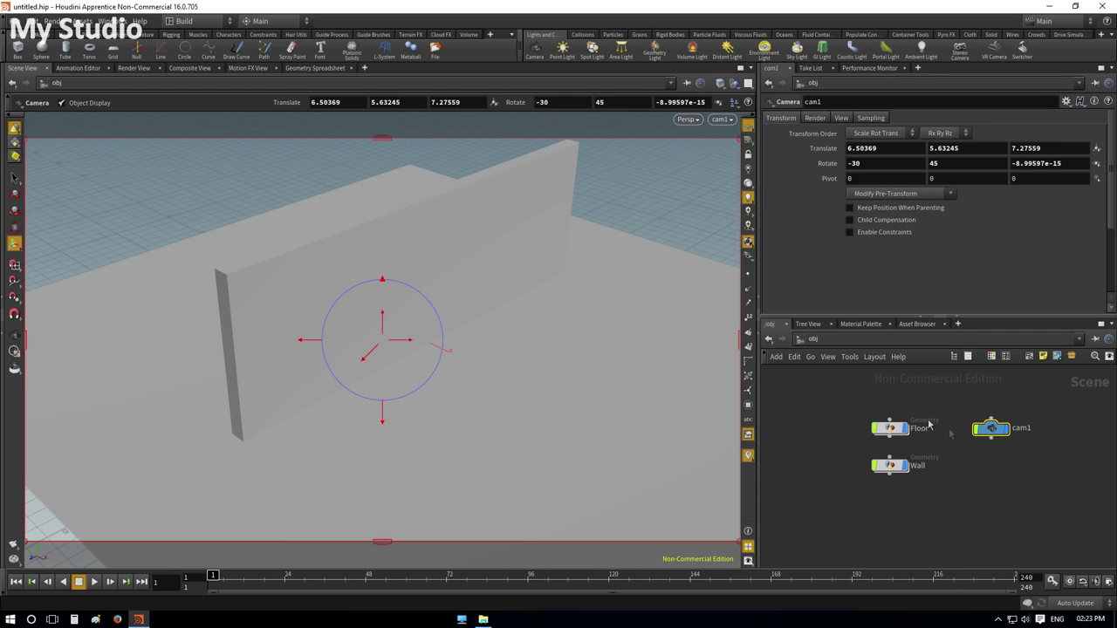
click(847, 118)
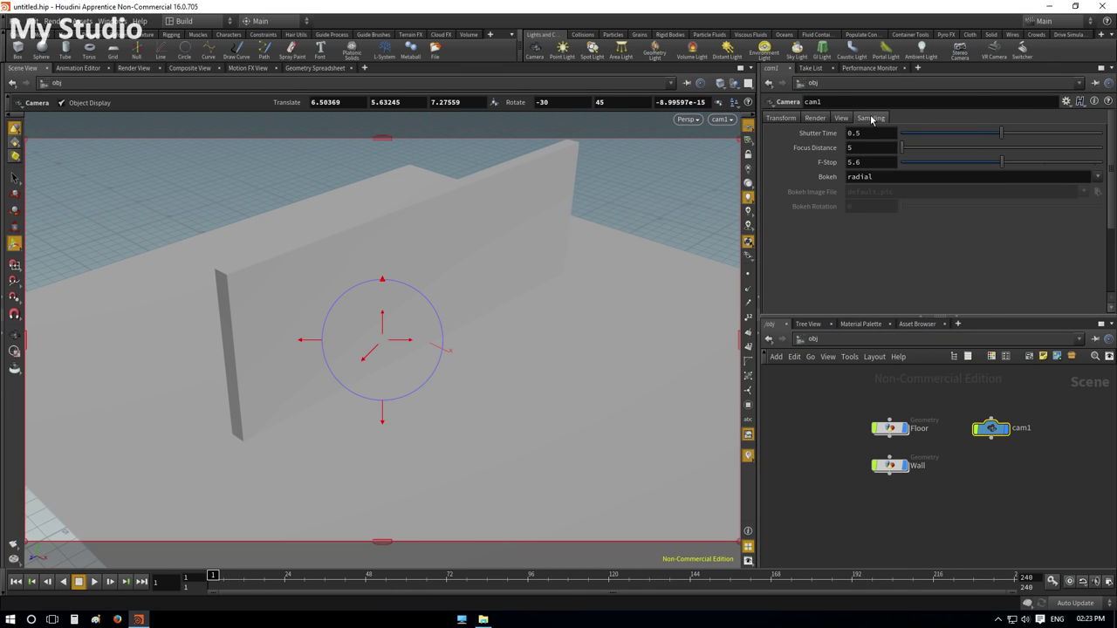
click(1097, 149)
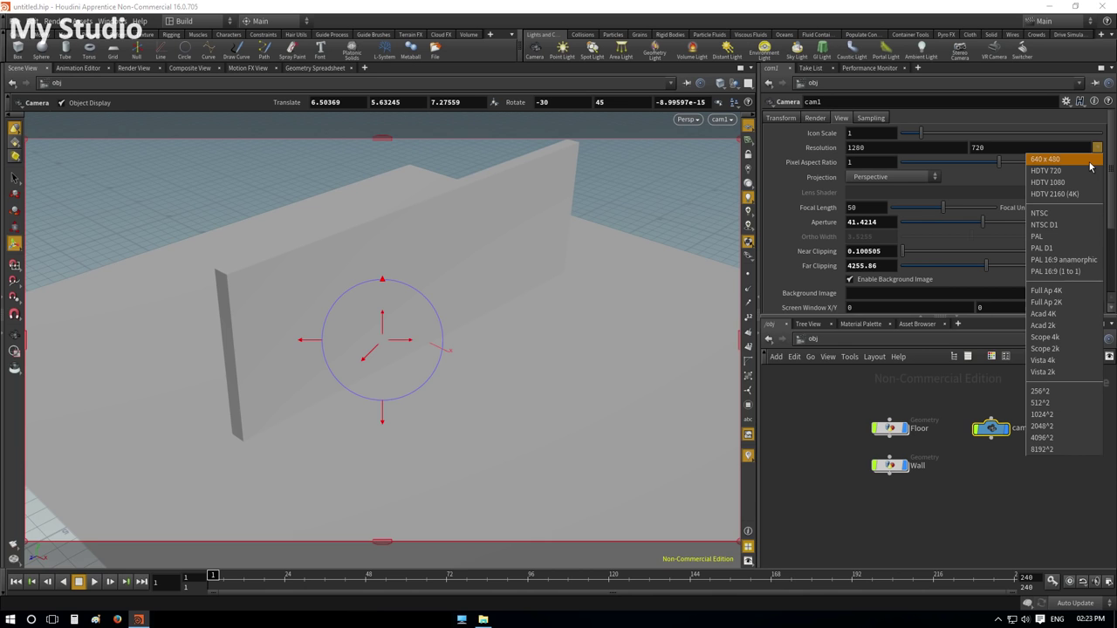
click(1045, 159)
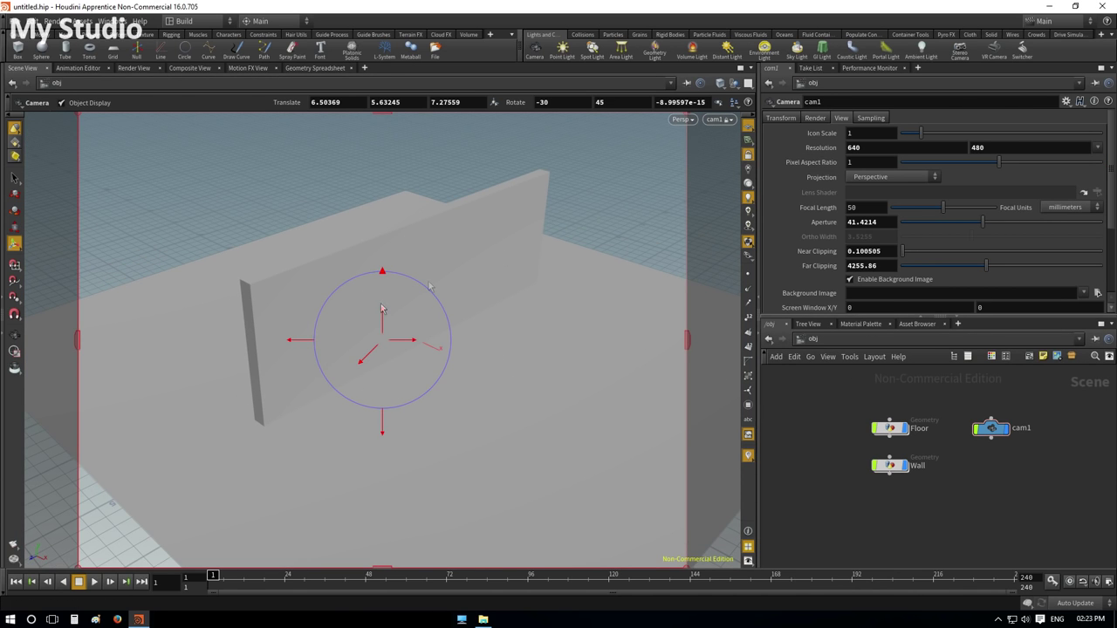
- Orbit around the wall, then look through cam1 again
click(14, 336)
drag(497, 271, 585, 247)
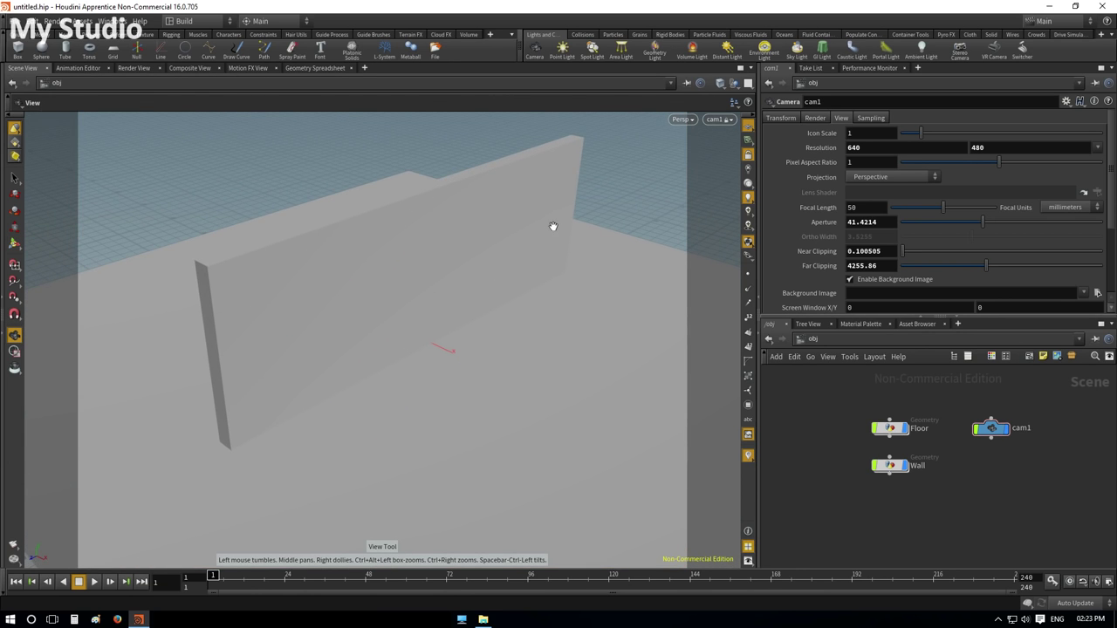
mouse_move(486, 309)
mouse_down()
mouse_move(443, 323)
mouse_move(550, 276)
mouse_move(374, 376)
mouse_move(406, 361)
mouse_up()
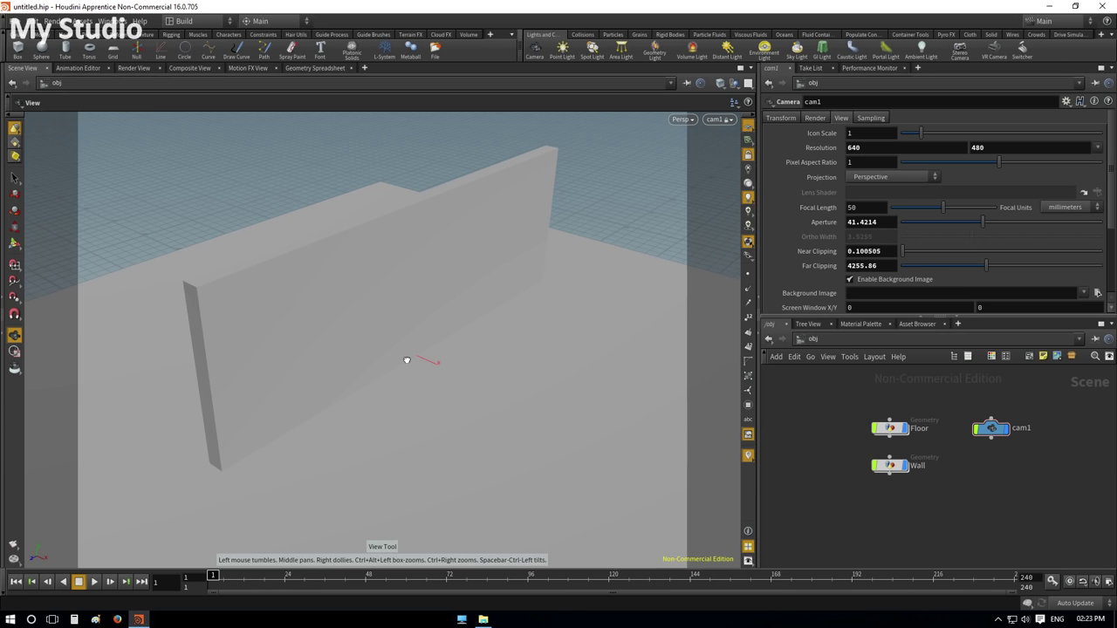
middle_drag(707, 424, 591, 386)
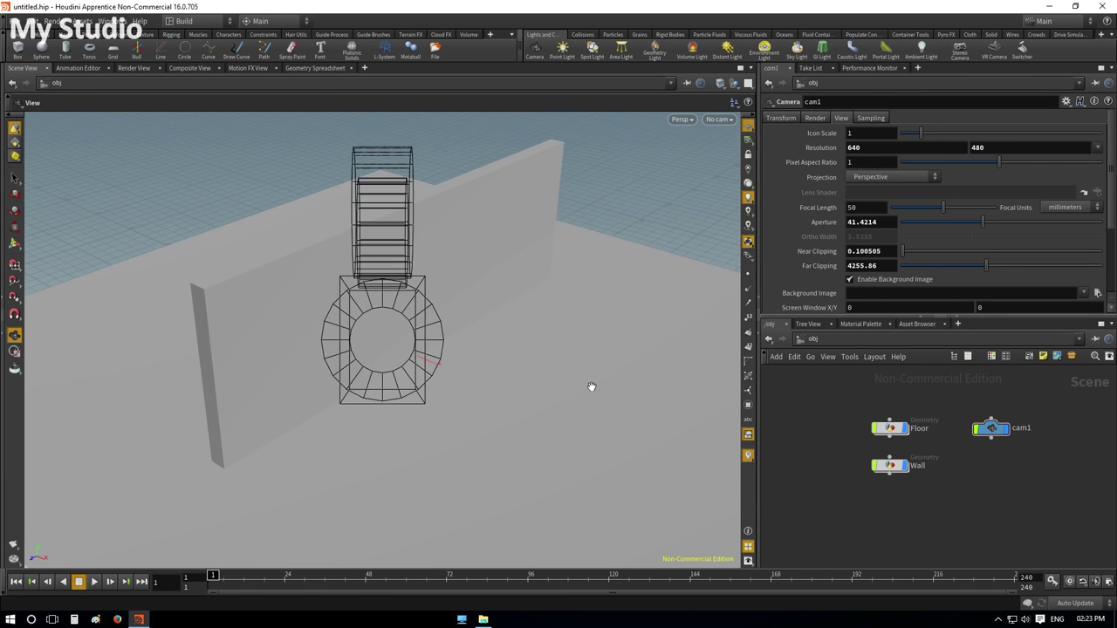
click(719, 120)
click(727, 175)
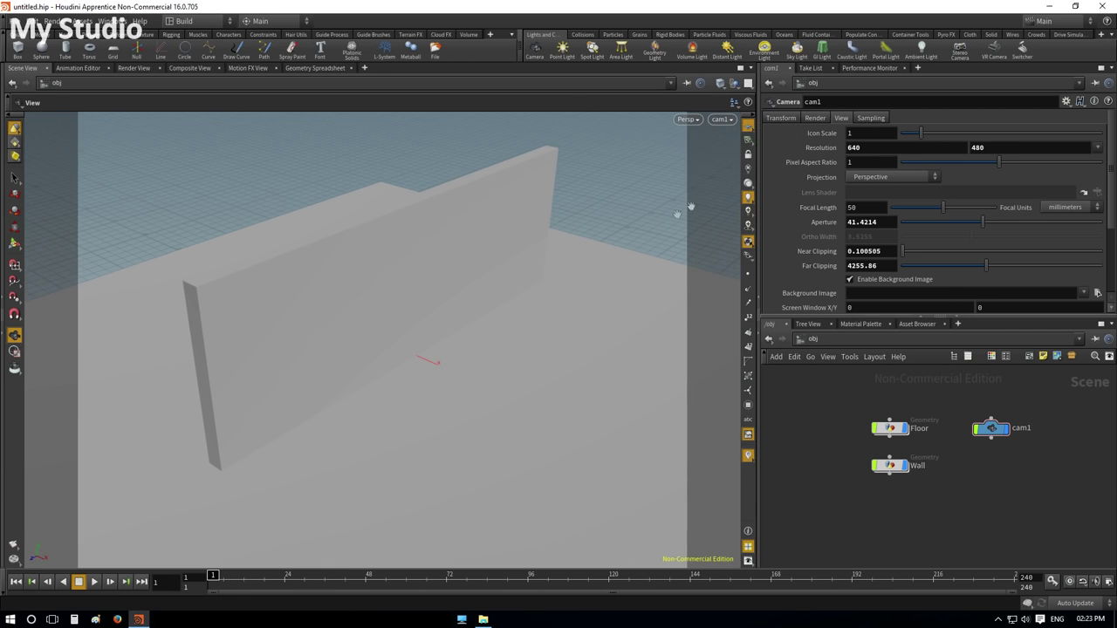
key(ctrl+s)
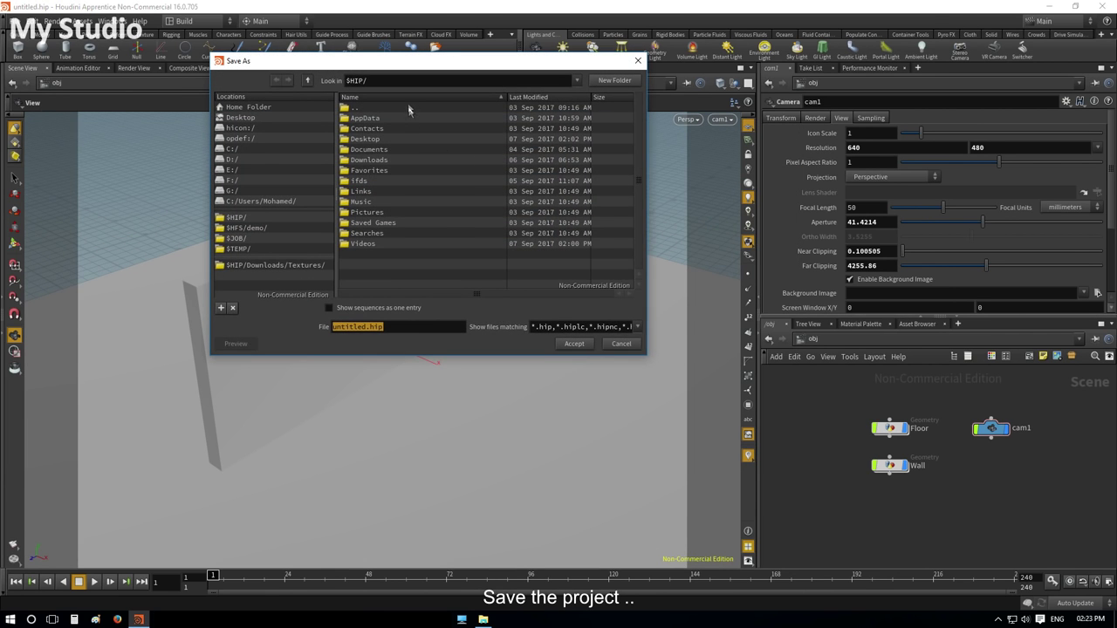
- Save the scene as Stone_Wall in the Desktop's 1- Stone Wall folder
click(241, 118)
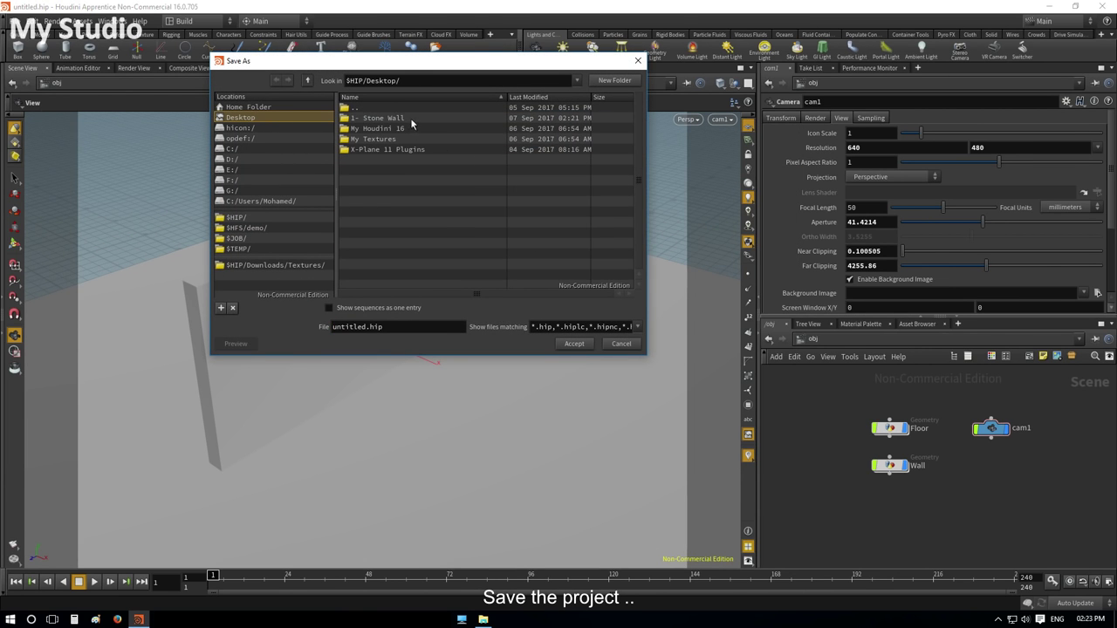
double_click(411, 119)
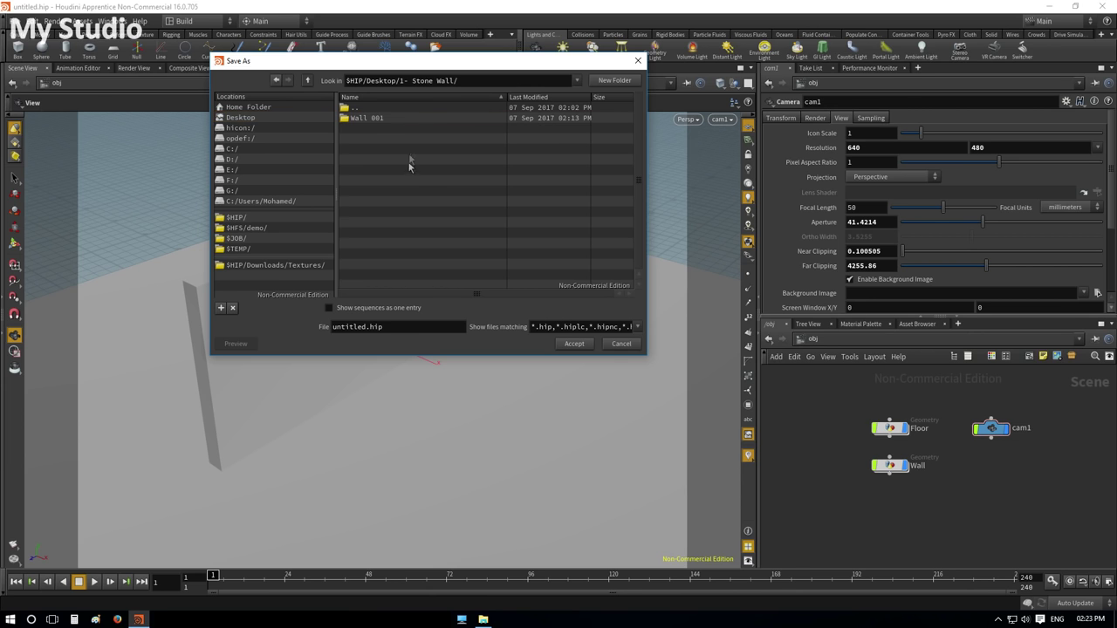
double_click(365, 327)
text(Stone_Wall)
key(Return)
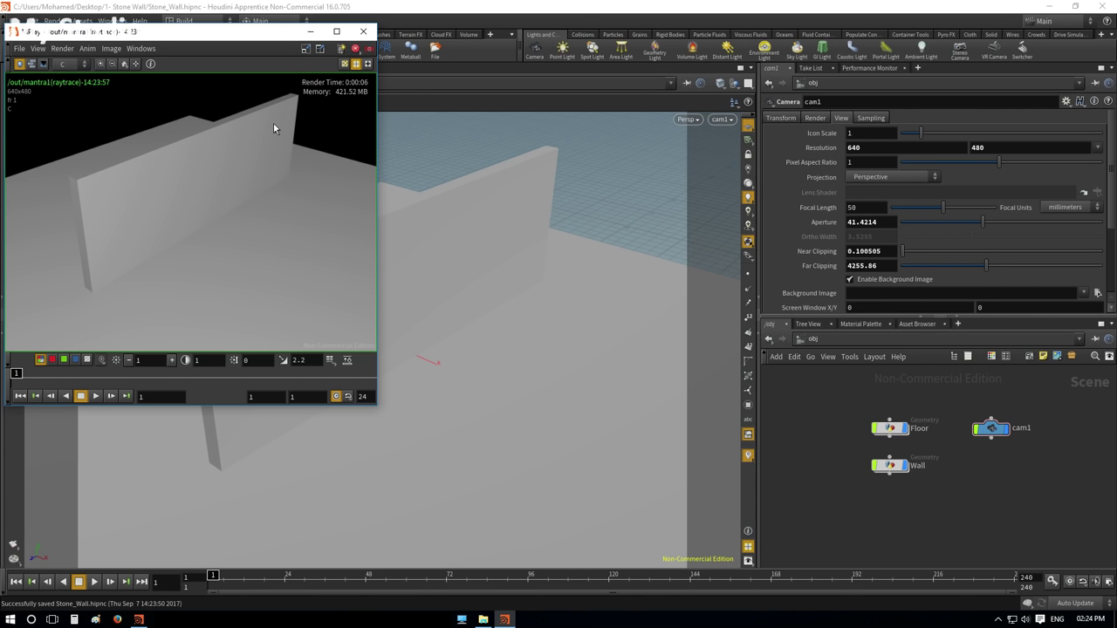
- Close the render preview and add a Principled Shader from the material palette
drag(258, 35, 405, 154)
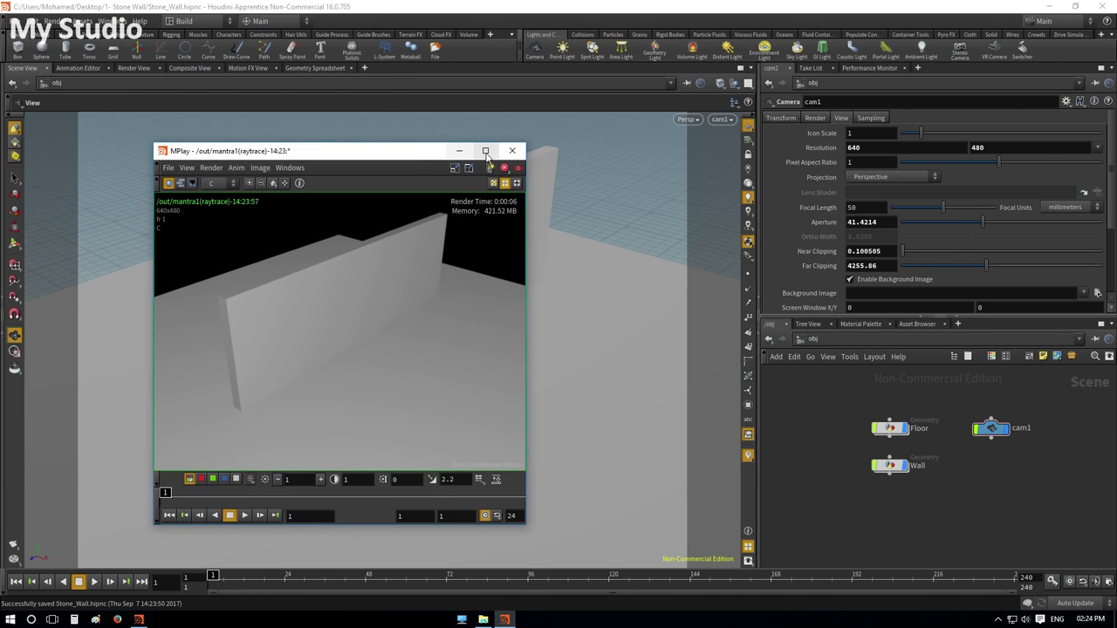
click(512, 154)
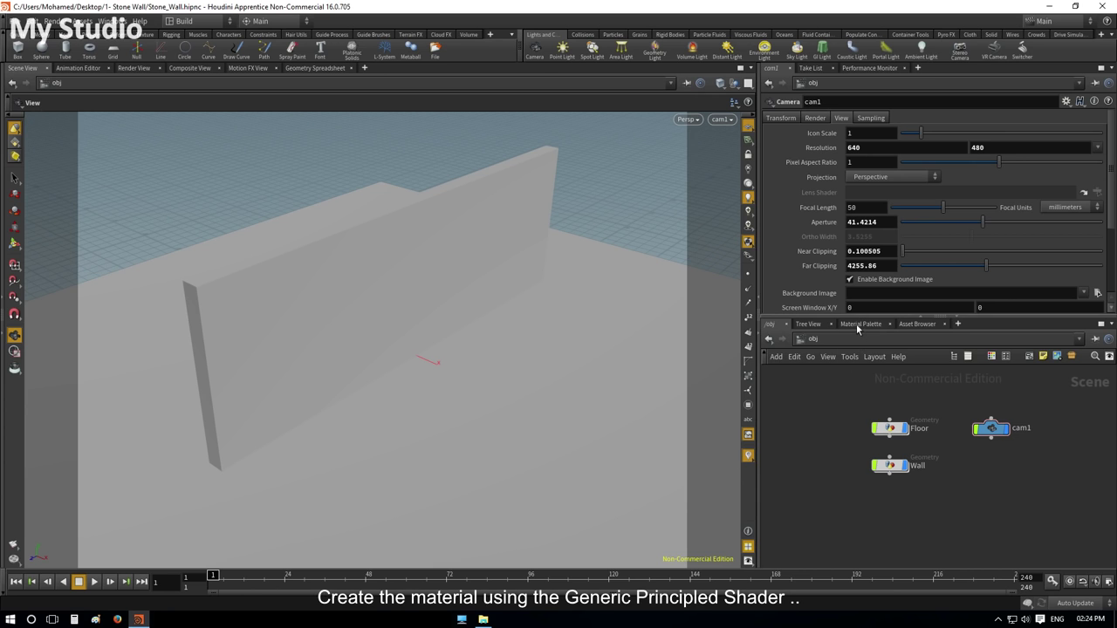
click(858, 324)
drag(822, 373, 955, 385)
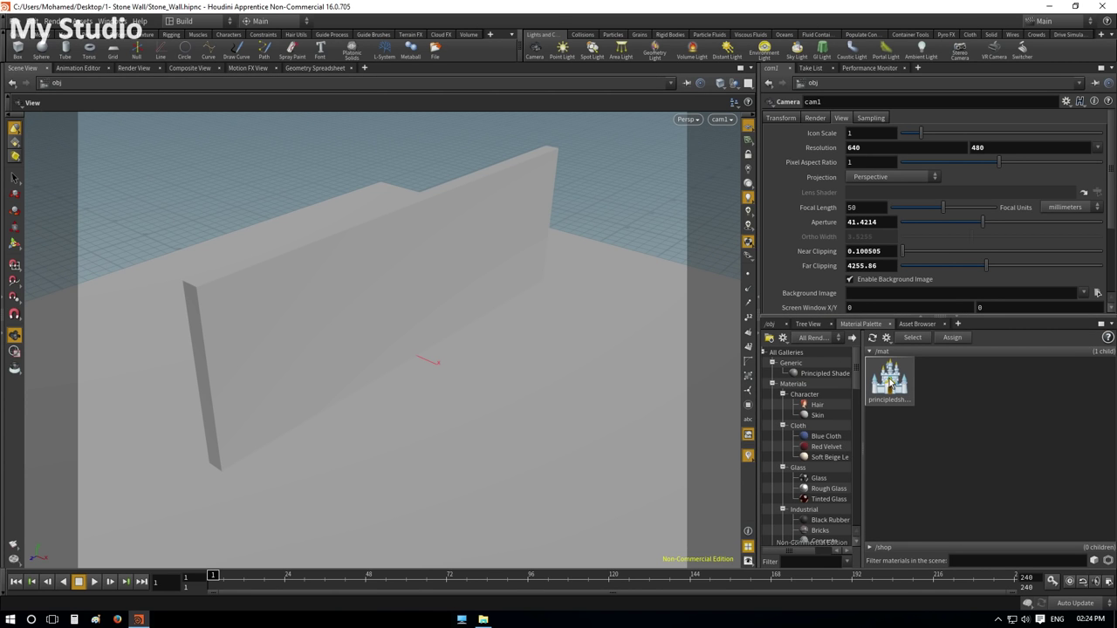
click(890, 384)
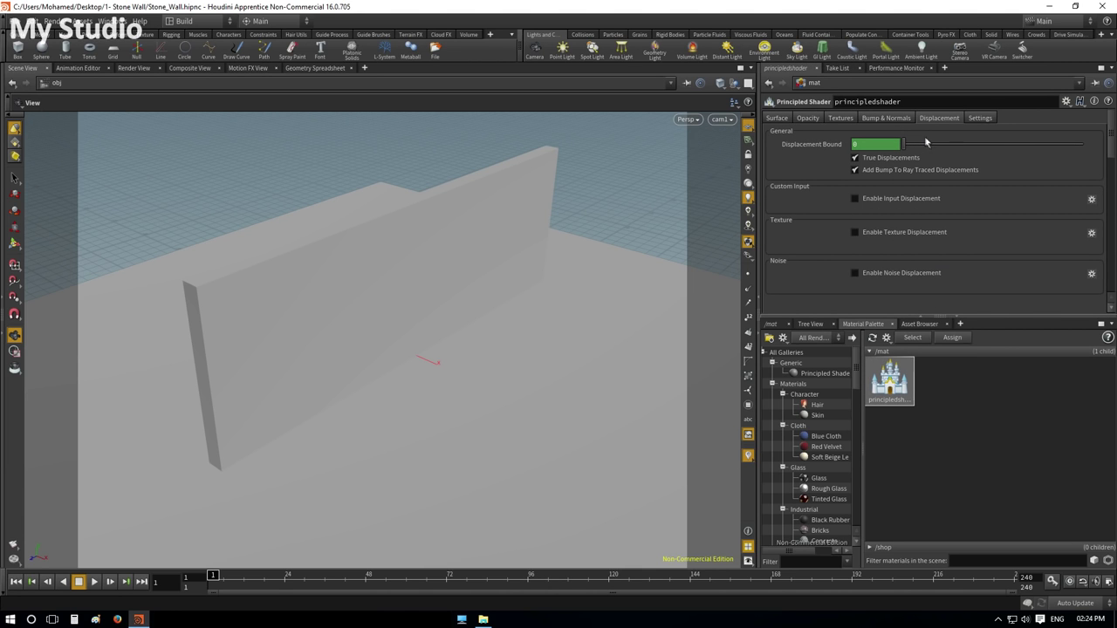
- Use the Wall 001 albedo texture as the shader's base colour
click(841, 119)
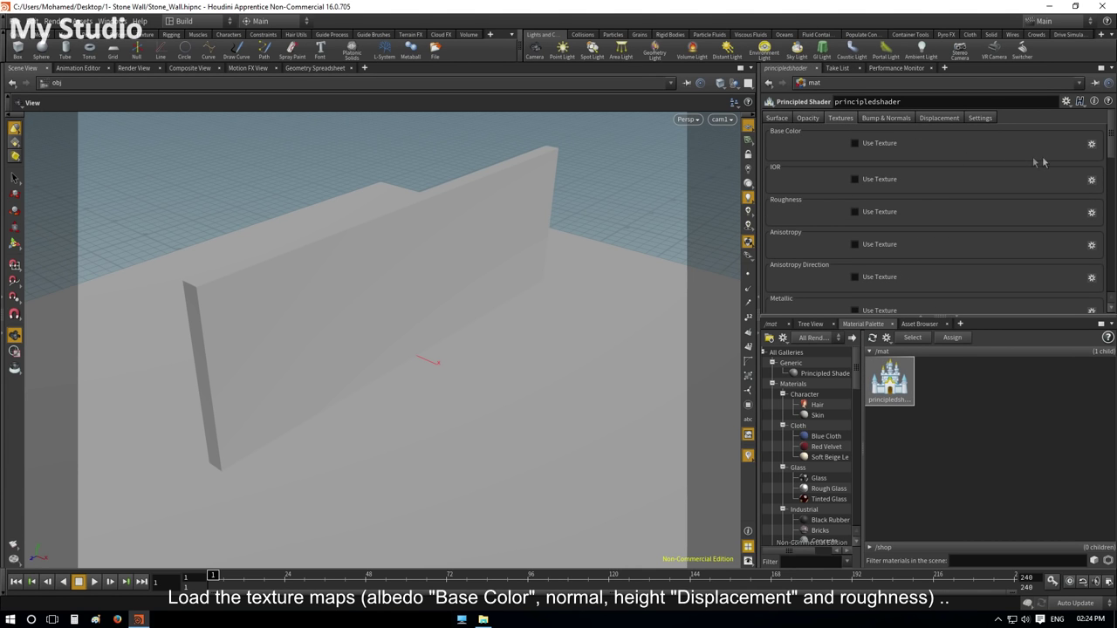
click(854, 143)
click(1073, 161)
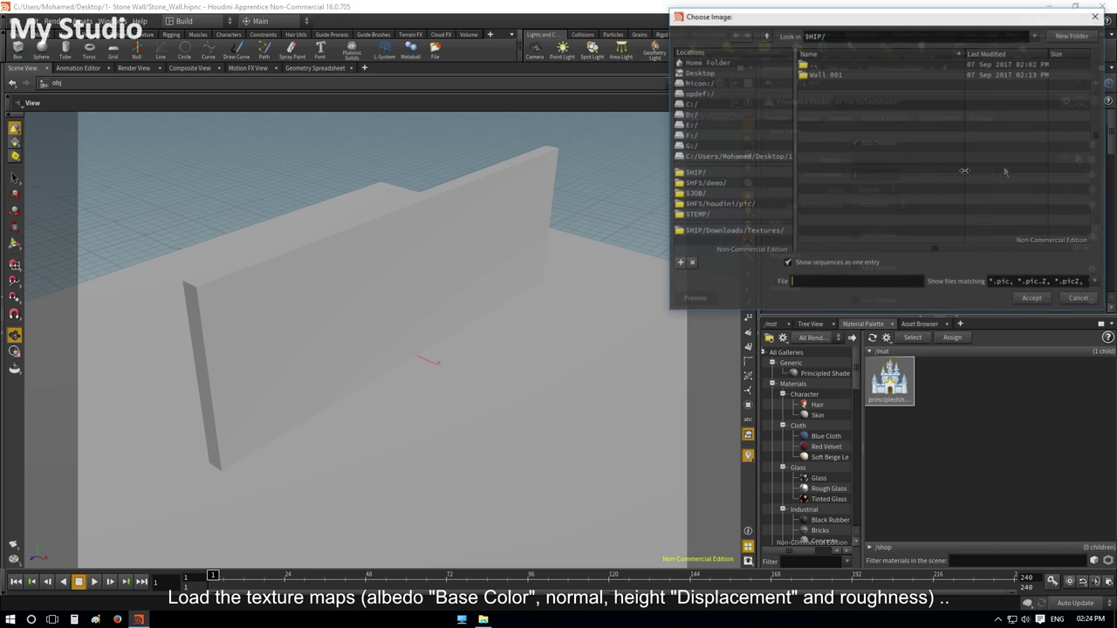
double_click(825, 74)
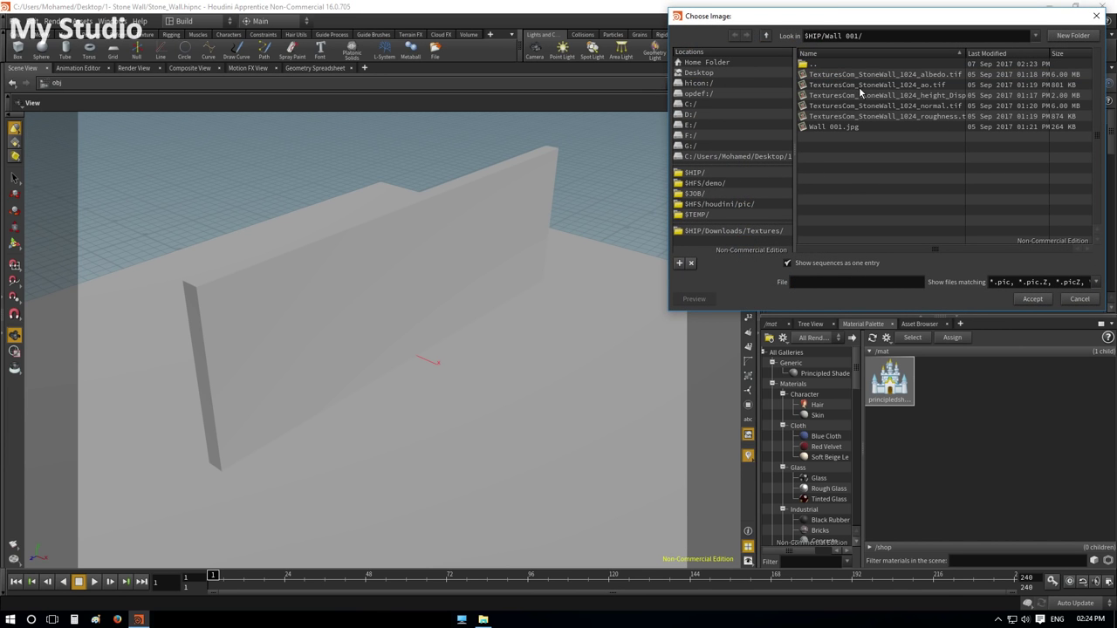
drag(838, 16, 449, 114)
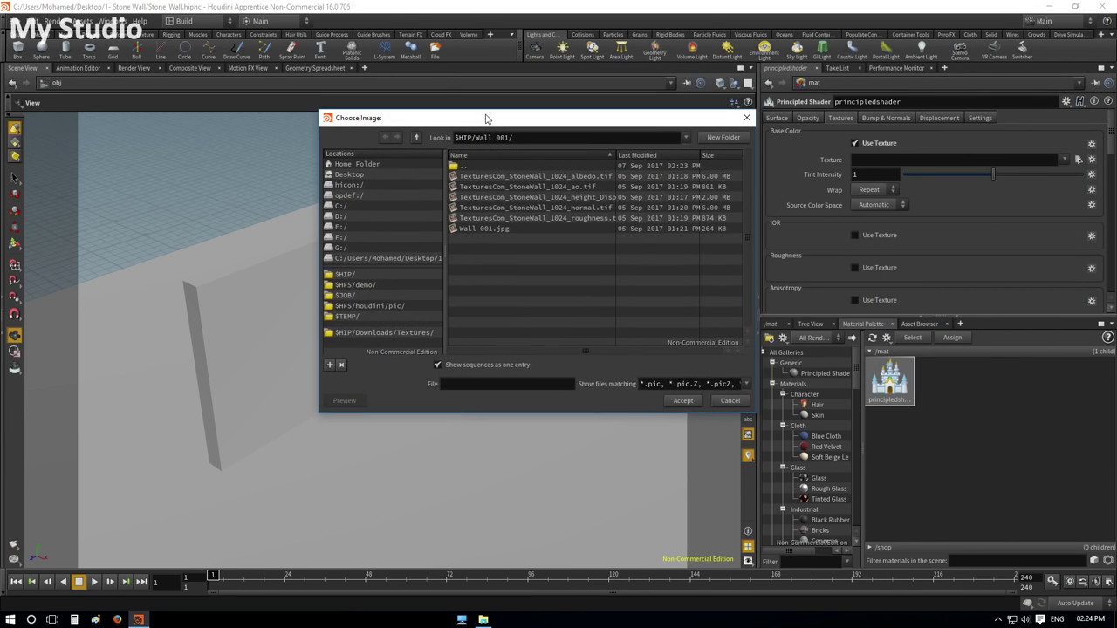
click(538, 170)
click(643, 395)
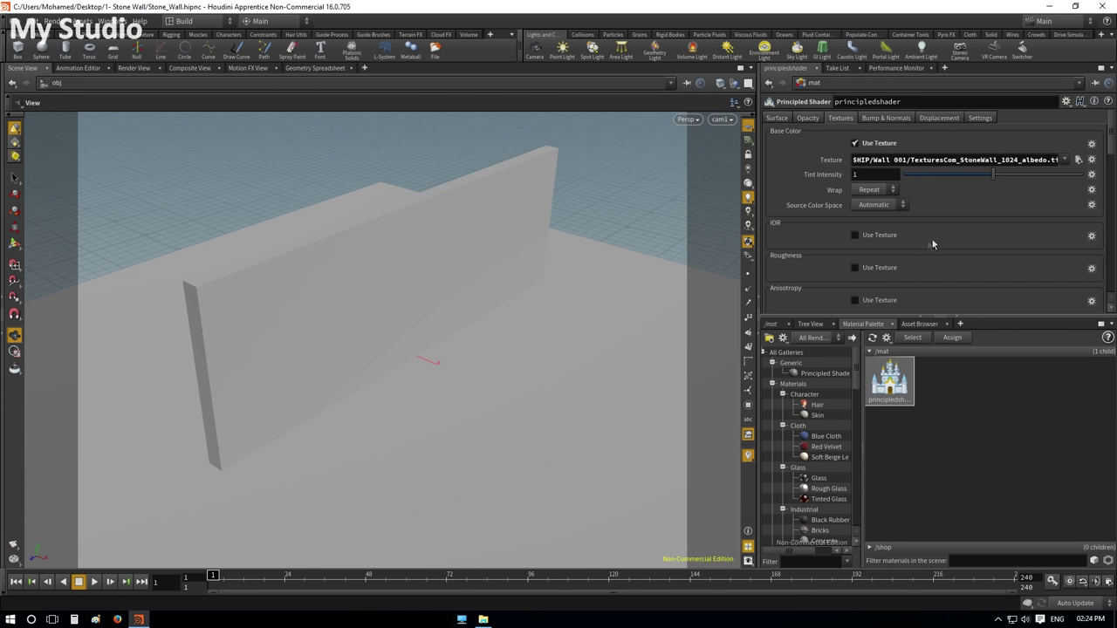
- Load the roughness texture into the shader's roughness input
click(855, 267)
click(1078, 284)
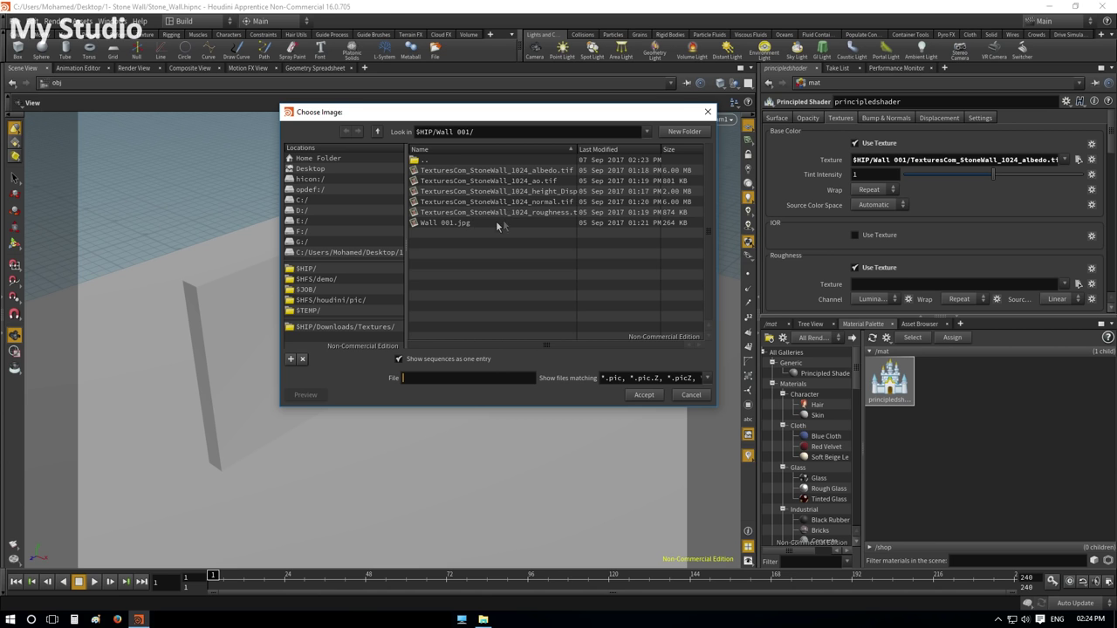
click(558, 215)
click(646, 397)
- Enable bump and normal mapping with the normal.tif texture
click(894, 119)
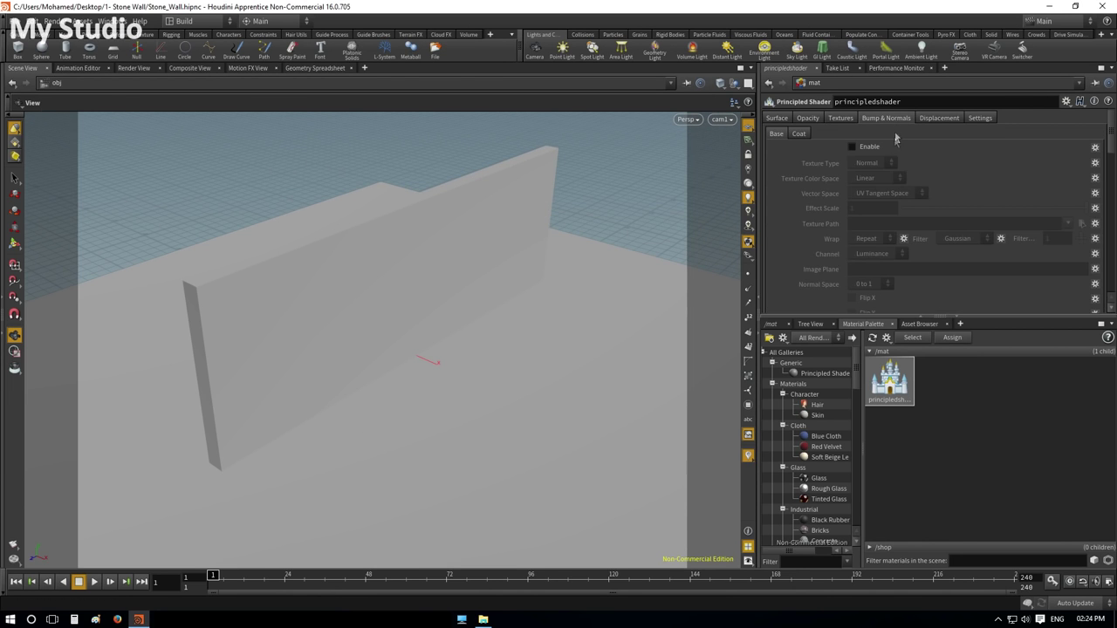
click(853, 146)
click(1081, 223)
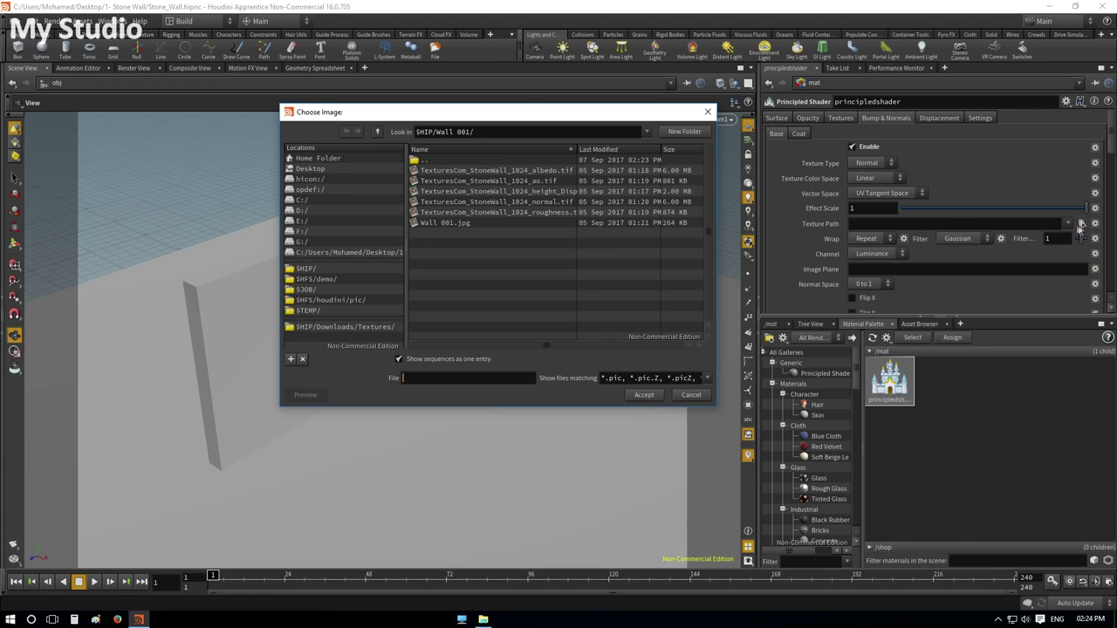
click(556, 201)
click(643, 395)
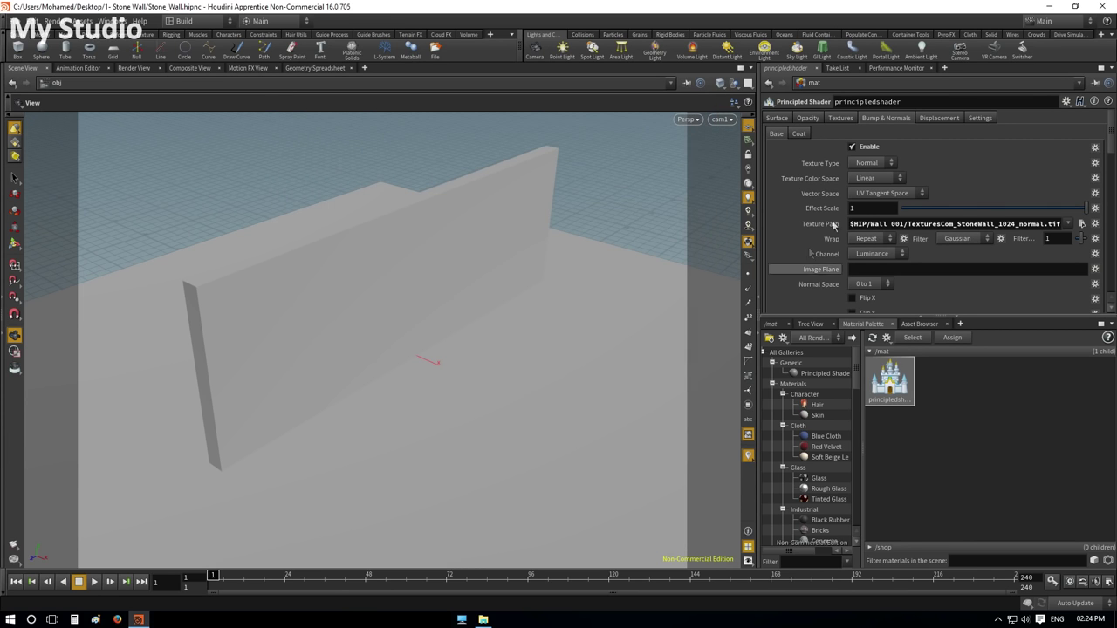
- Enable texture displacement using the height map
click(927, 120)
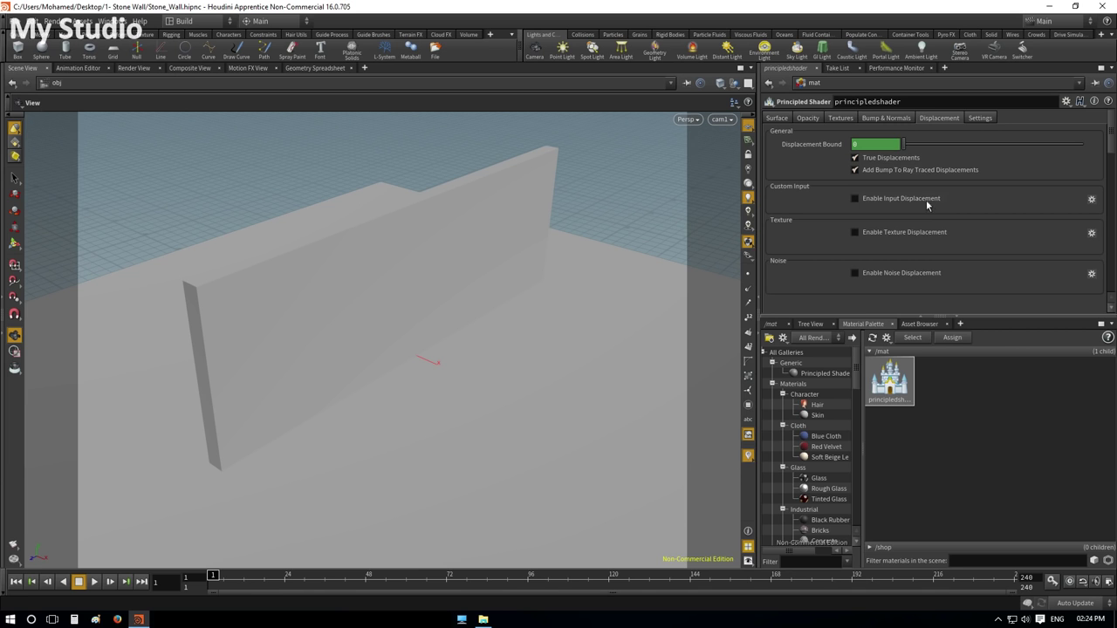
click(1079, 309)
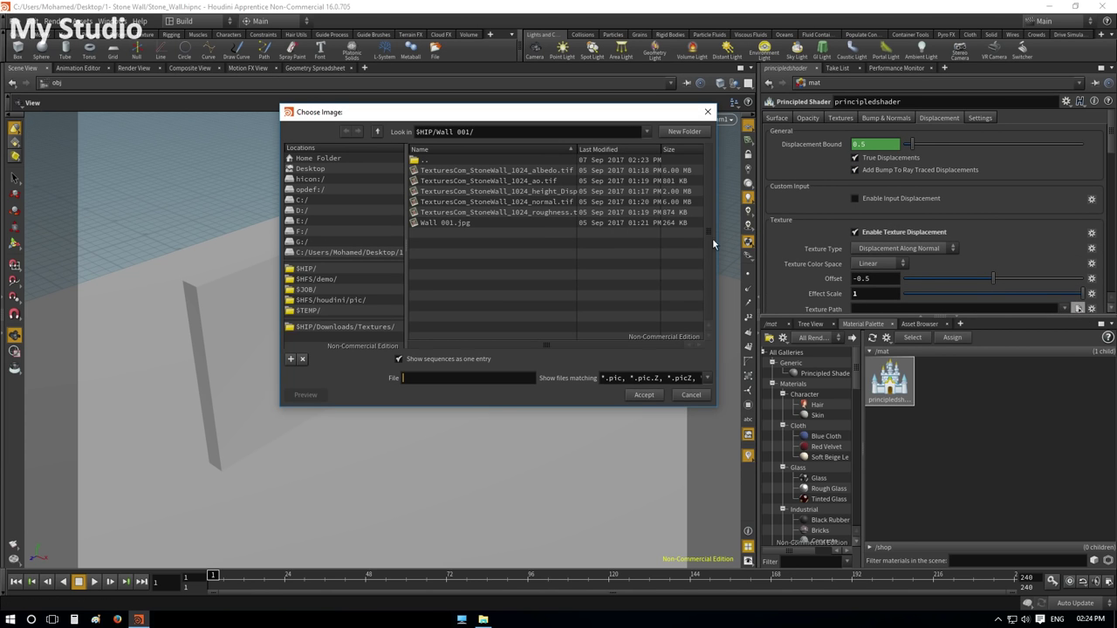
click(565, 192)
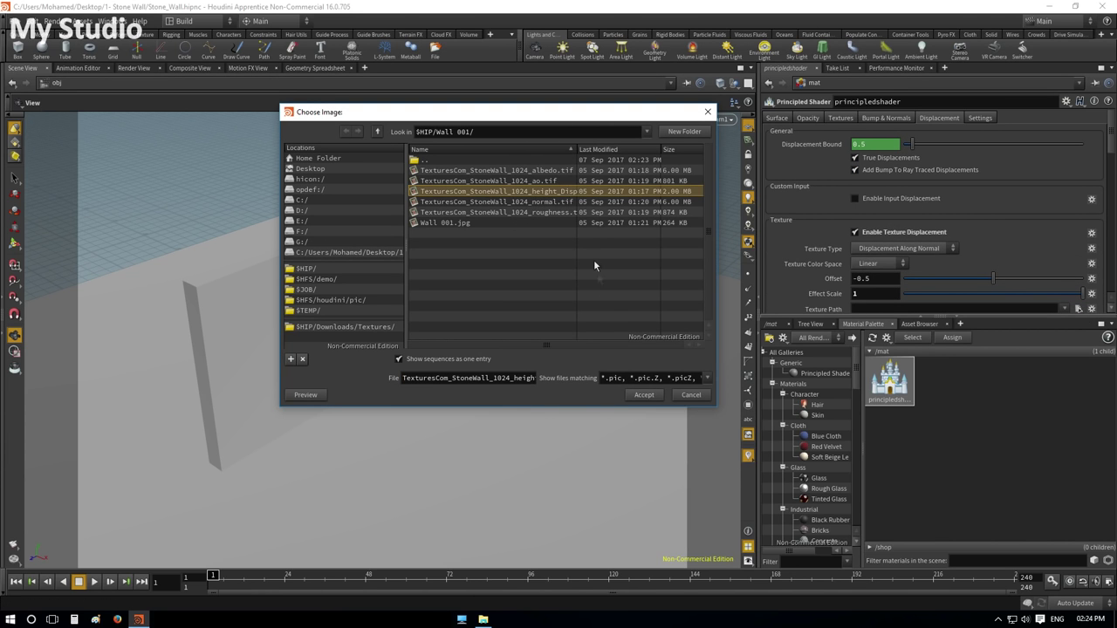
click(643, 394)
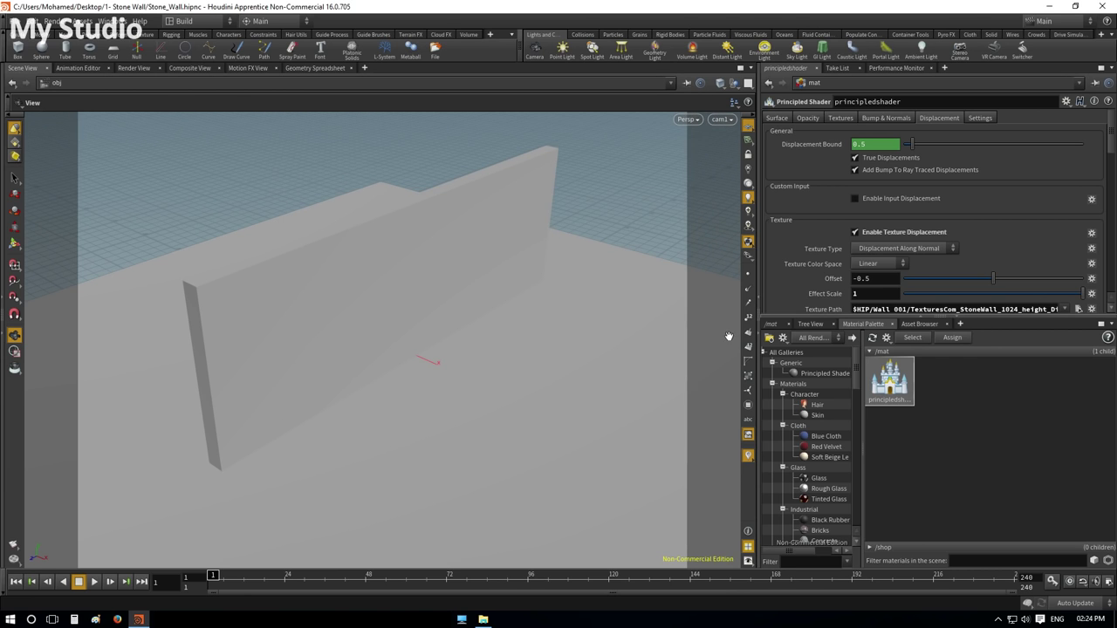
click(776, 118)
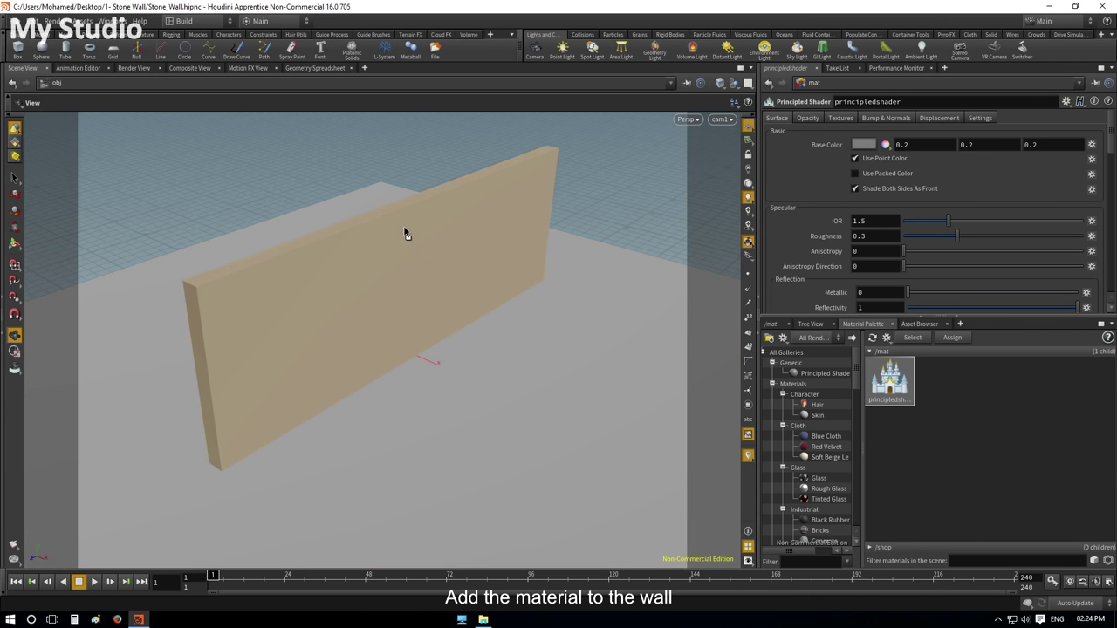
- Drag the principledshader material onto the wall and render it with mantra1
drag(894, 390, 404, 229)
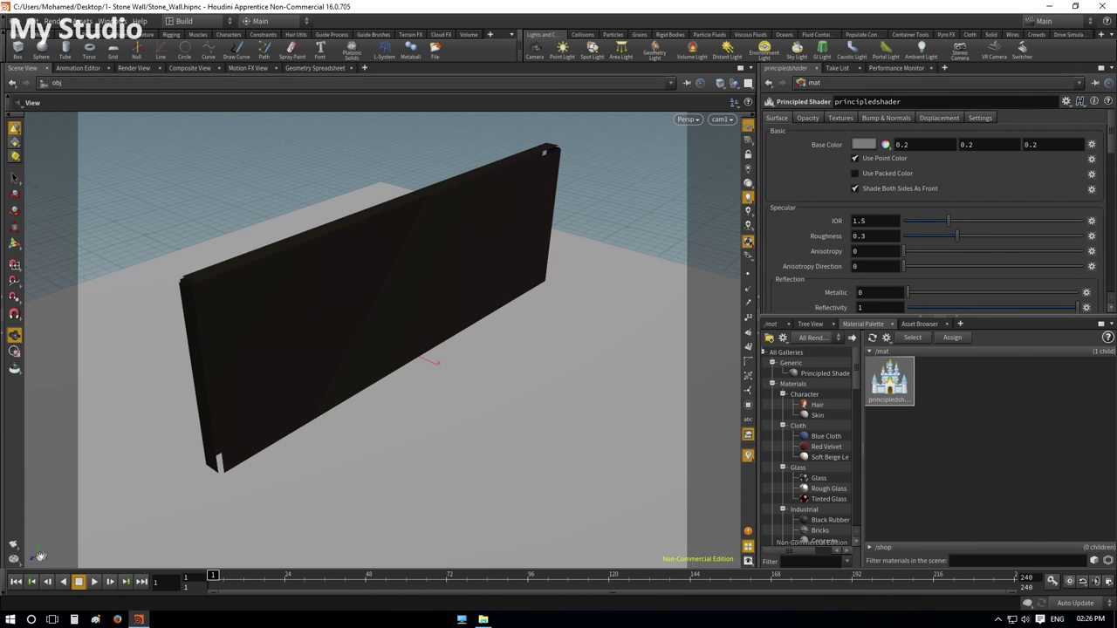
click(14, 558)
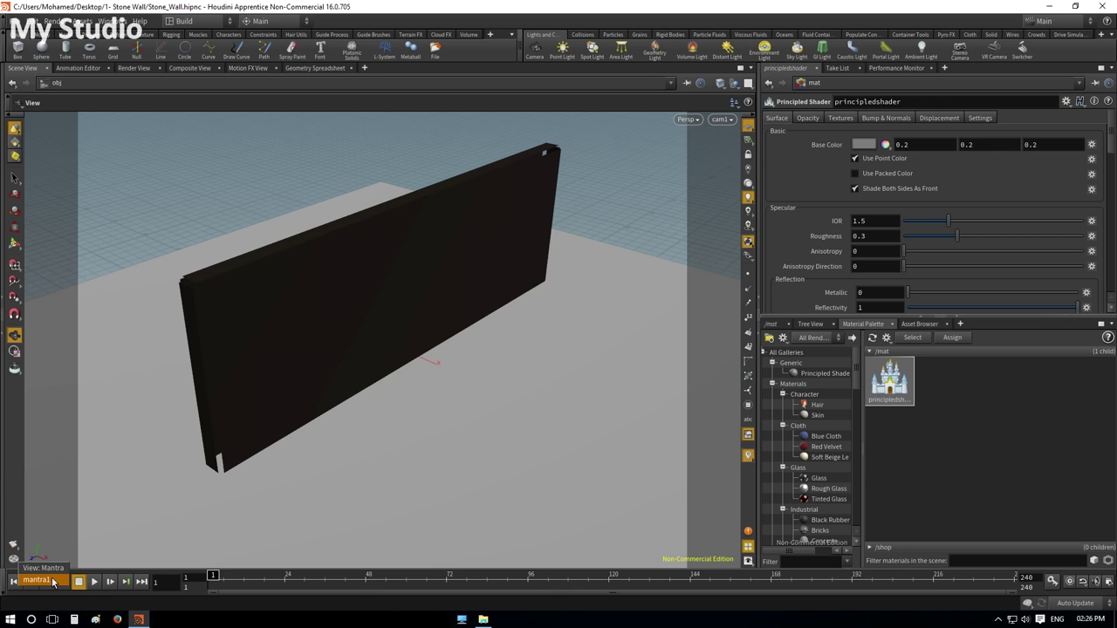
click(53, 580)
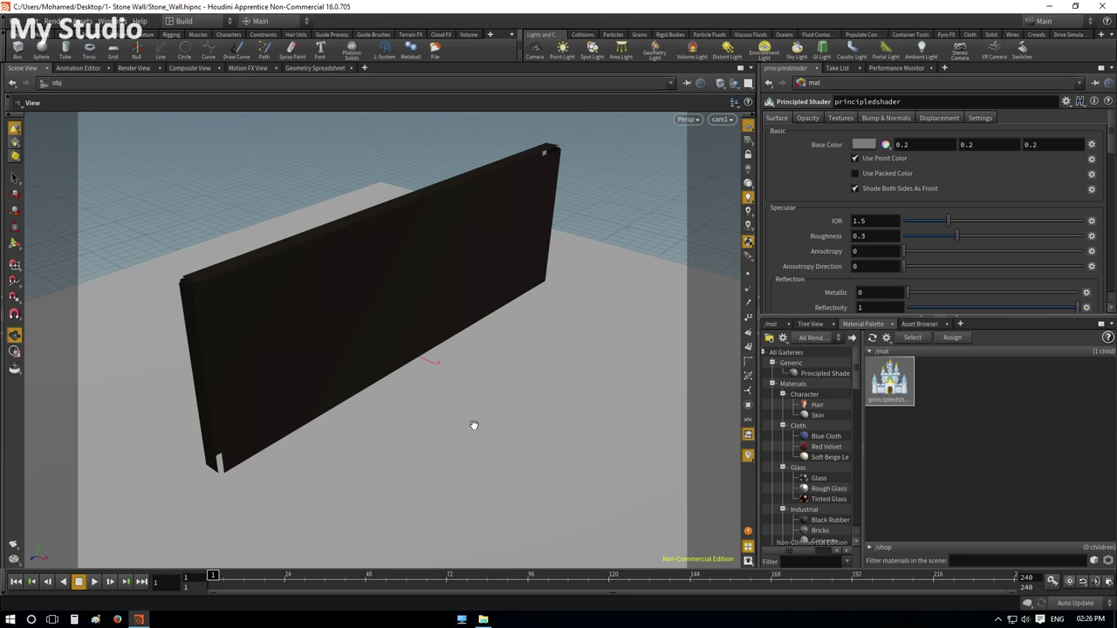
drag(188, 13, 534, 187)
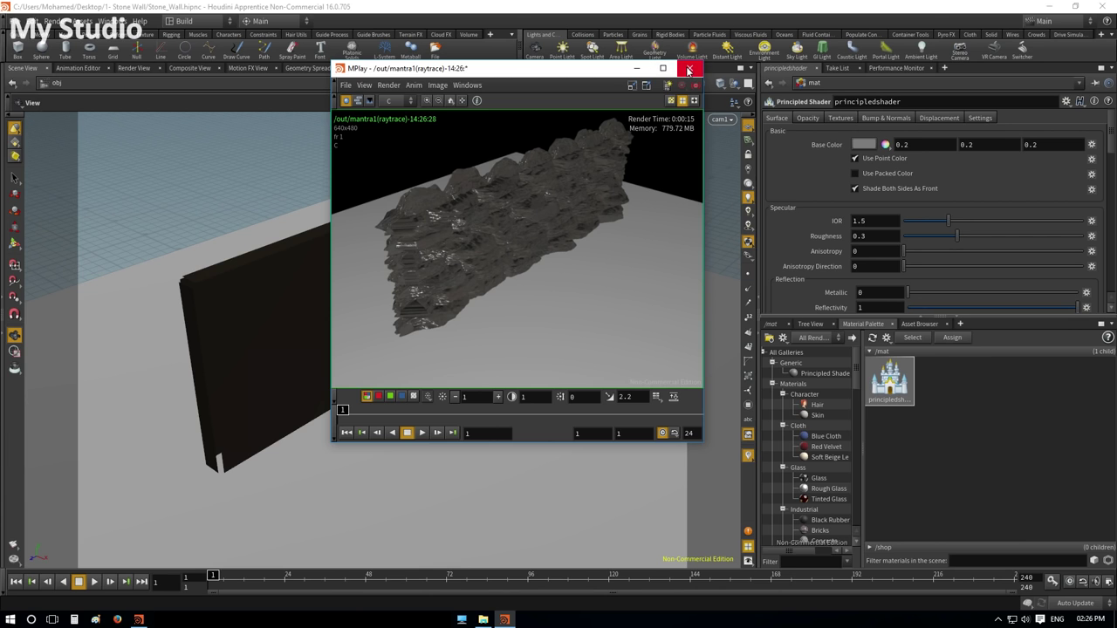
- Set the shader's roughness to 1 and its base colour to white
click(872, 235)
text(1)
key(Return)
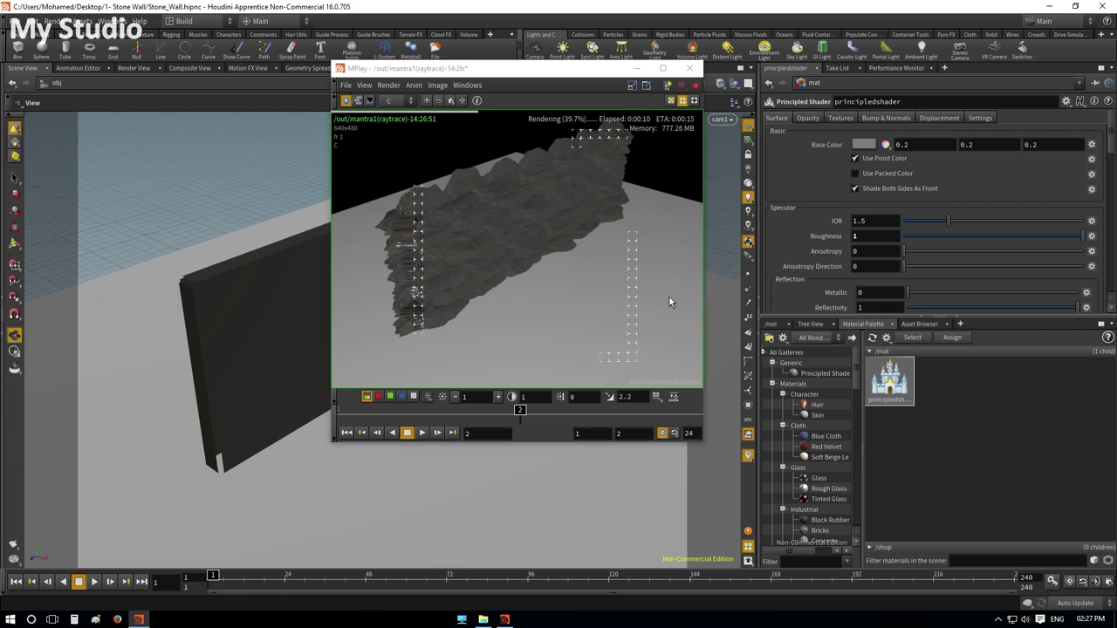
click(863, 144)
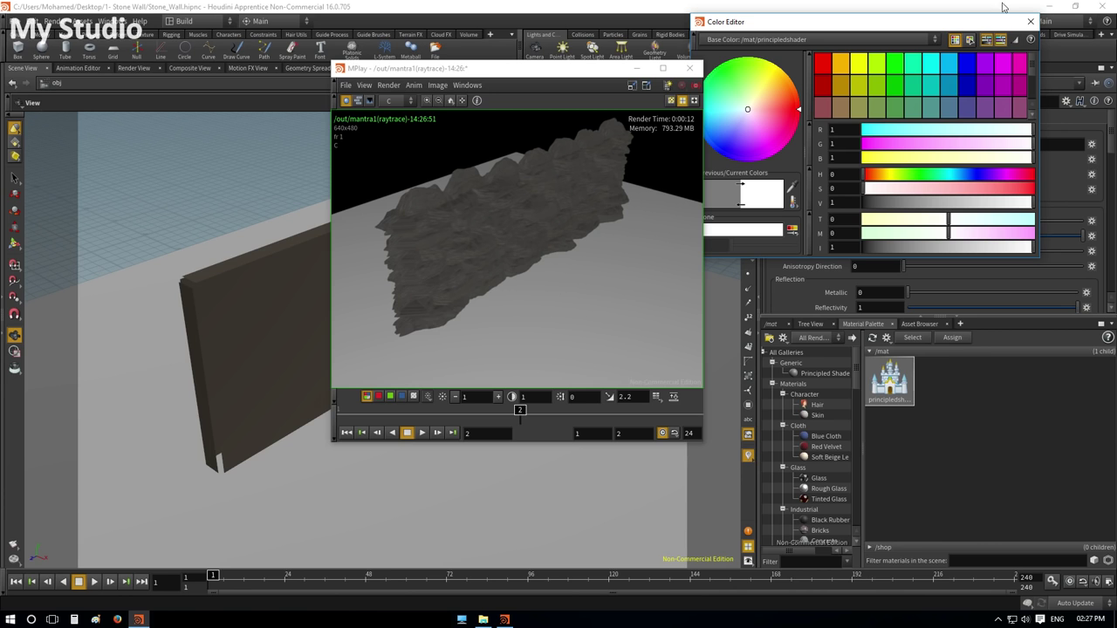
click(1031, 21)
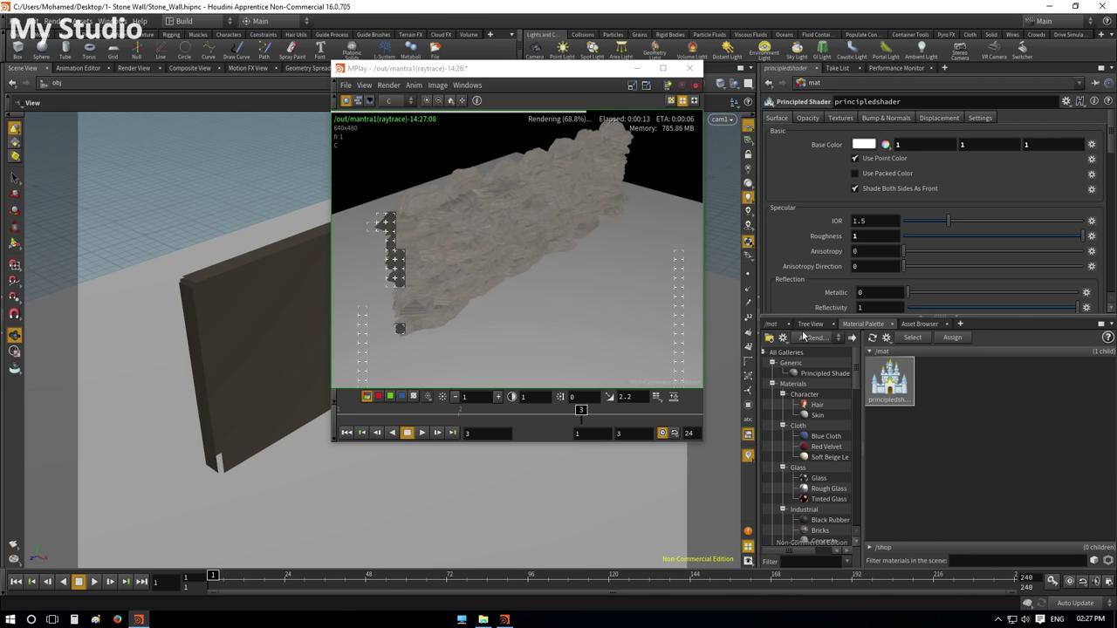
- On the stone material's Displacement tab, enable Input Displacement and set Effect Scale to 0.05
click(939, 118)
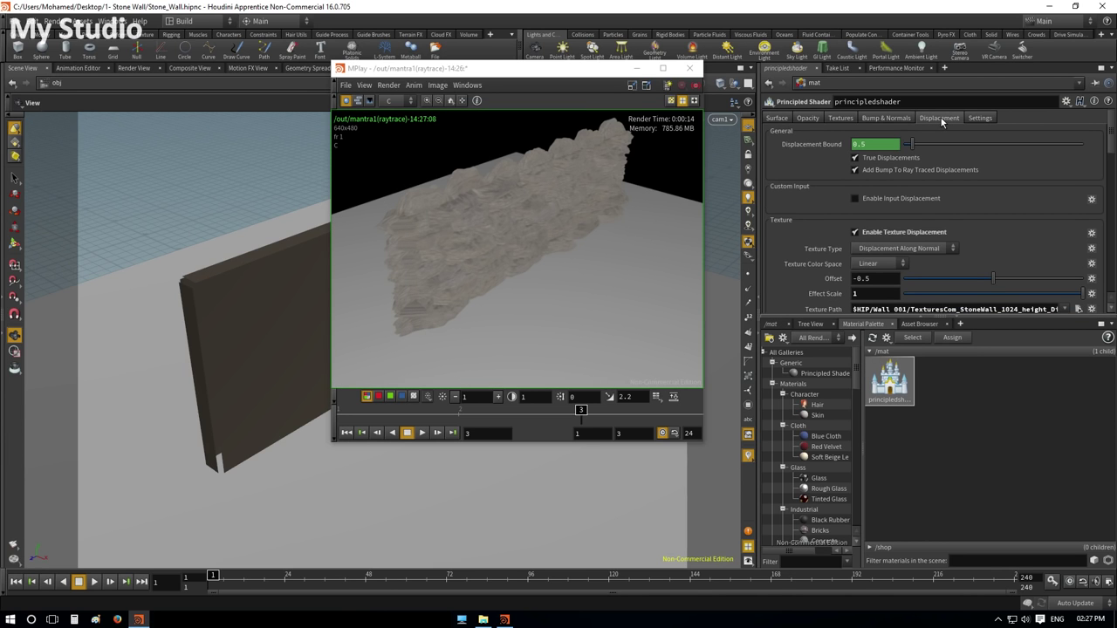
scroll(965, 206, down, 2)
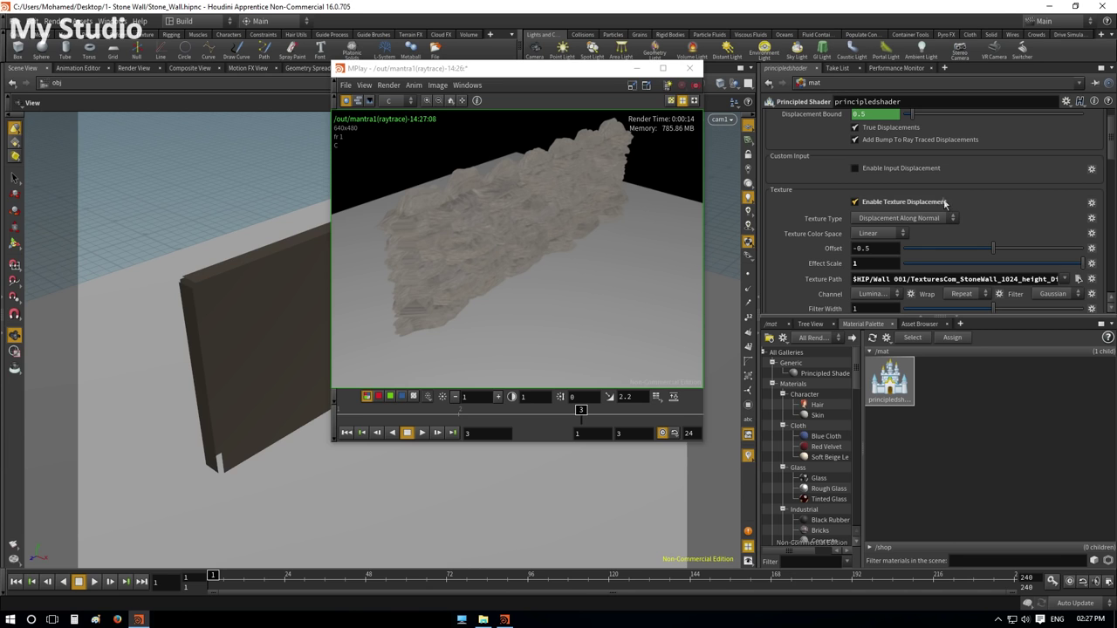
scroll(918, 179, up, 2)
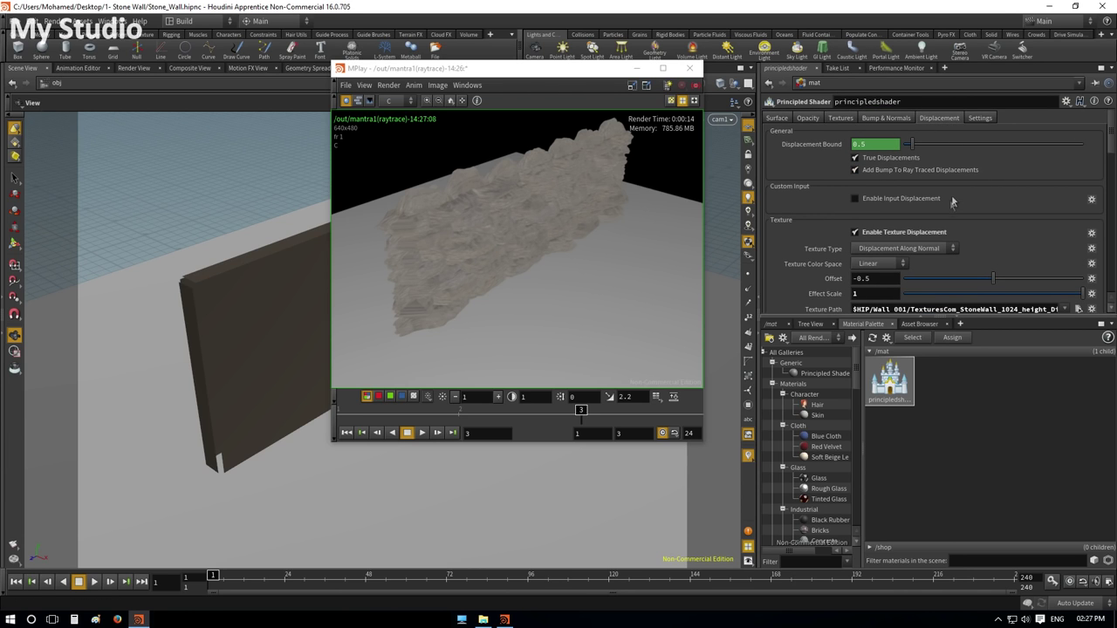
click(875, 199)
scroll(883, 210, down, 1)
scroll(885, 231, down, 3)
double_click(866, 262)
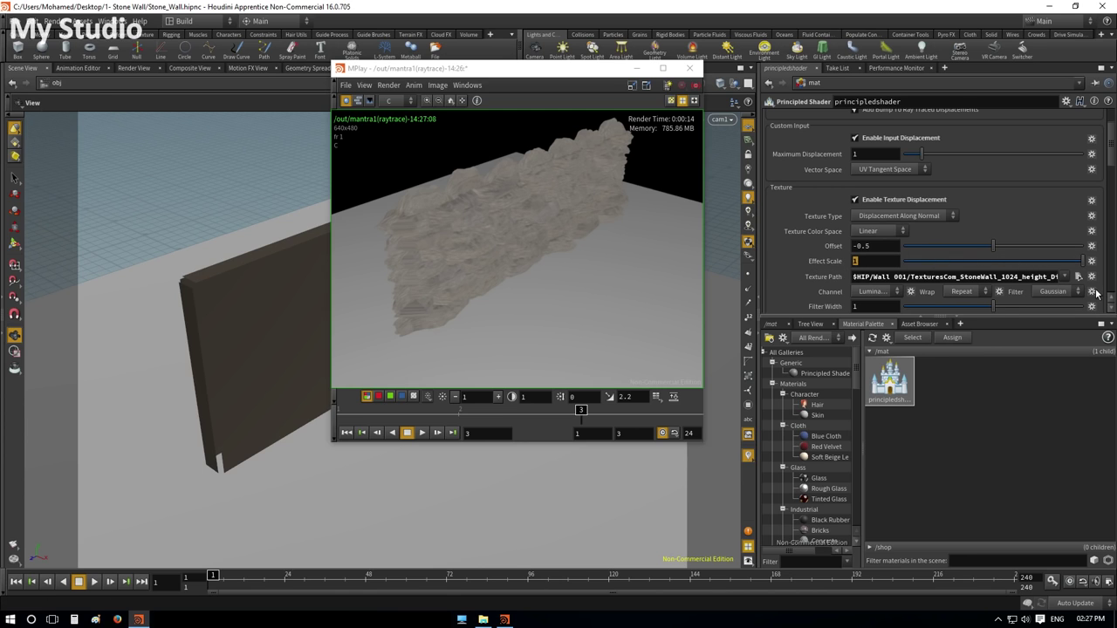
text(.)
text(0.0)
key(Return)
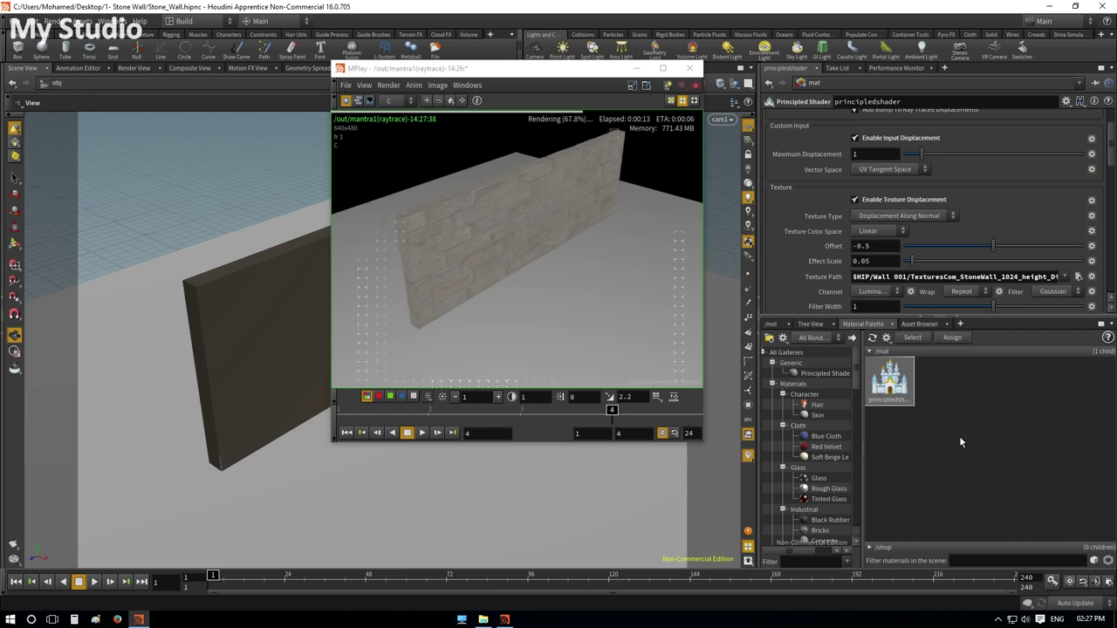
click(775, 325)
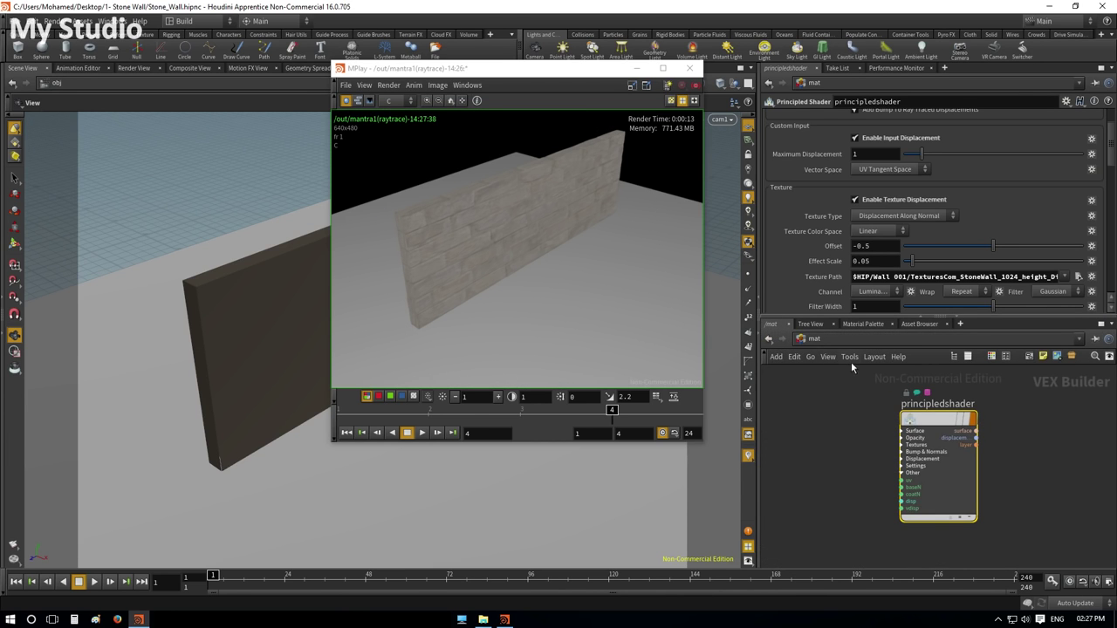
- Inside the Wall geometry, add a UV Texture node below box1 and make it the displayed node
click(839, 340)
click(857, 394)
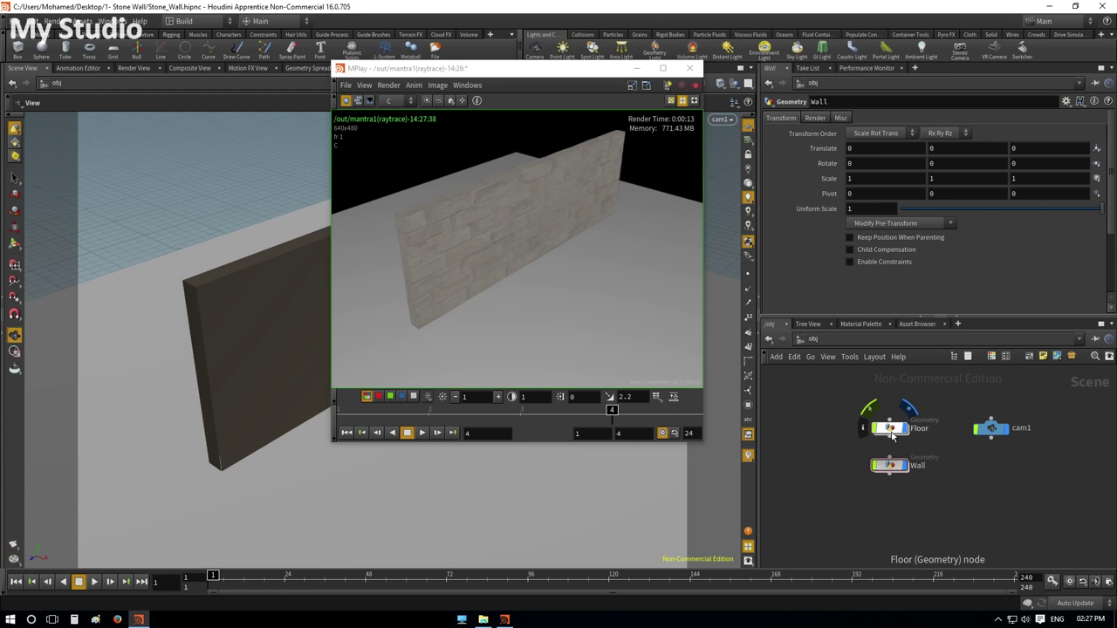
click(889, 427)
double_click(899, 466)
click(938, 490)
key(Tab)
text(uv)
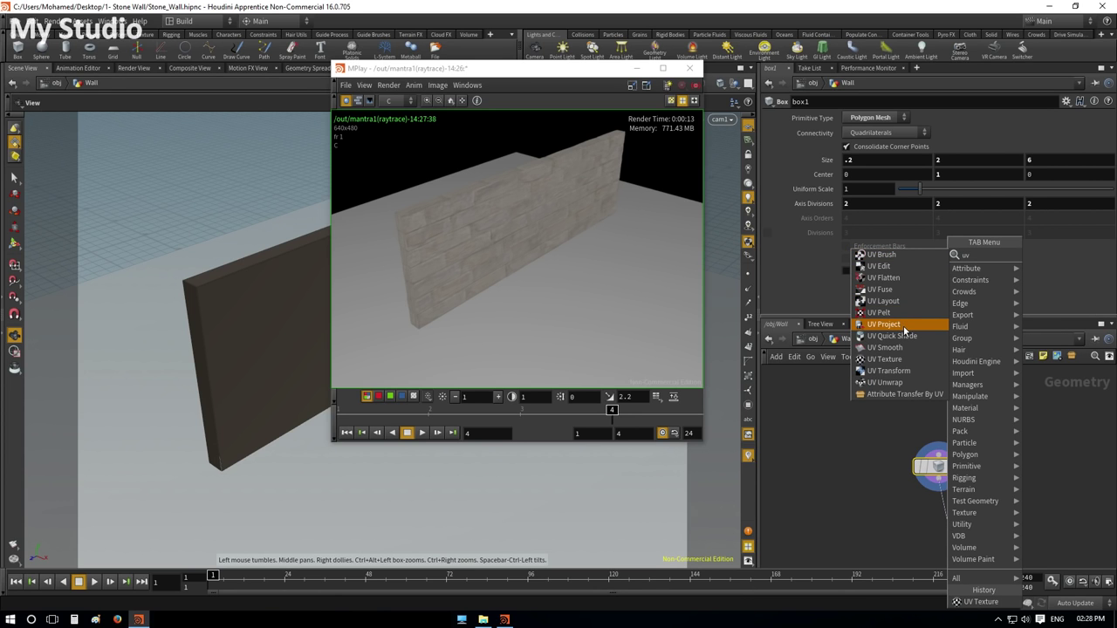
click(909, 362)
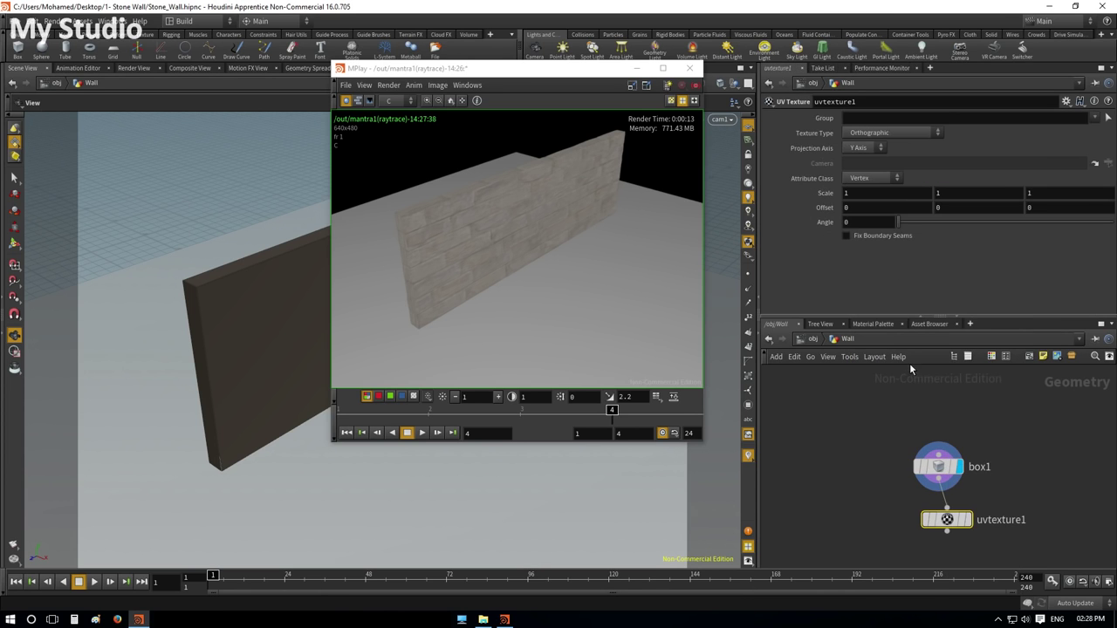
drag(964, 520, 957, 521)
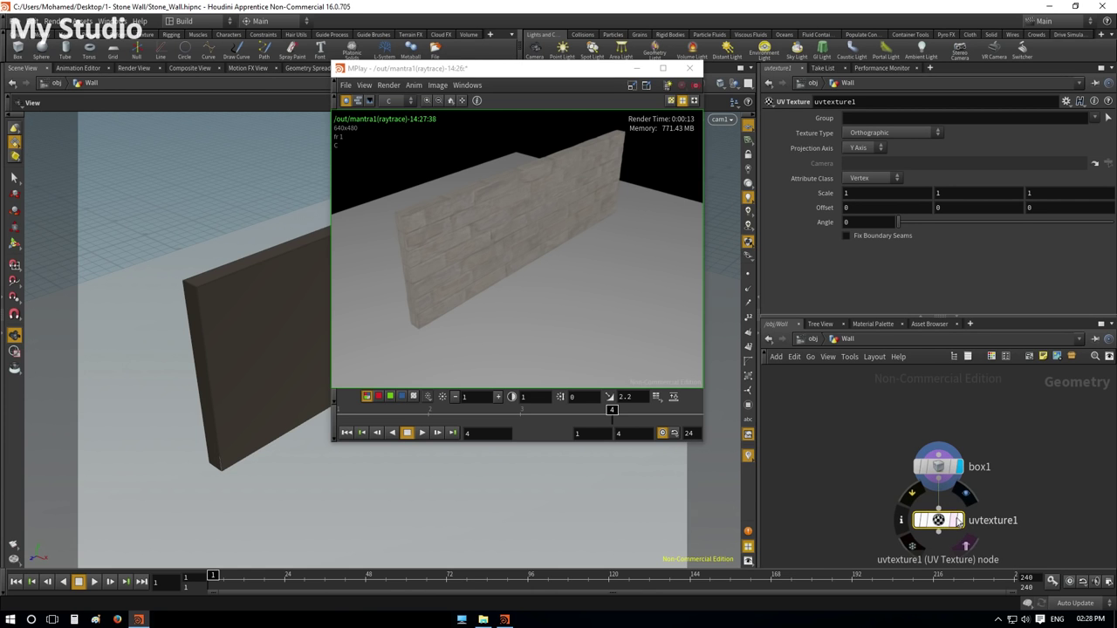
click(957, 521)
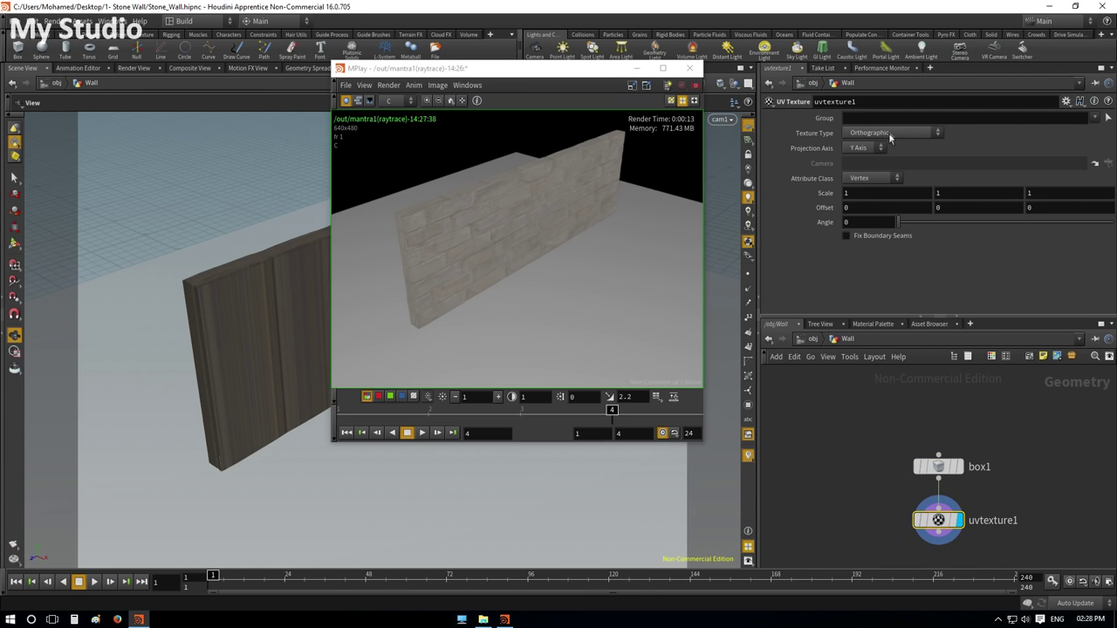
- Set the wall's UV Texture Type to Face, check the render, and return to /obj
click(636, 68)
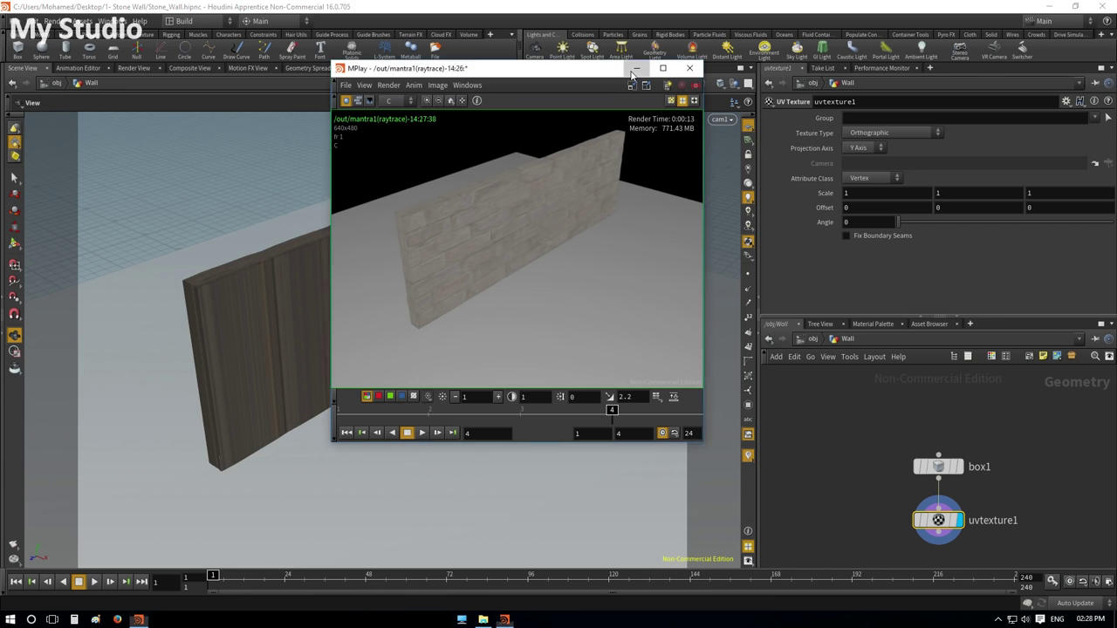
click(866, 135)
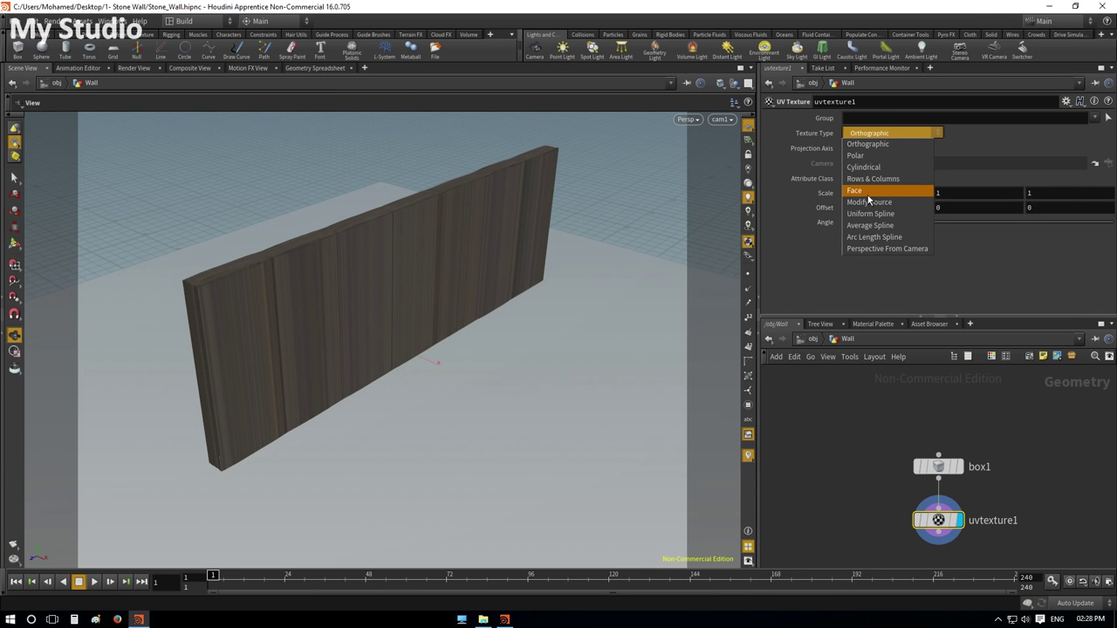
click(868, 194)
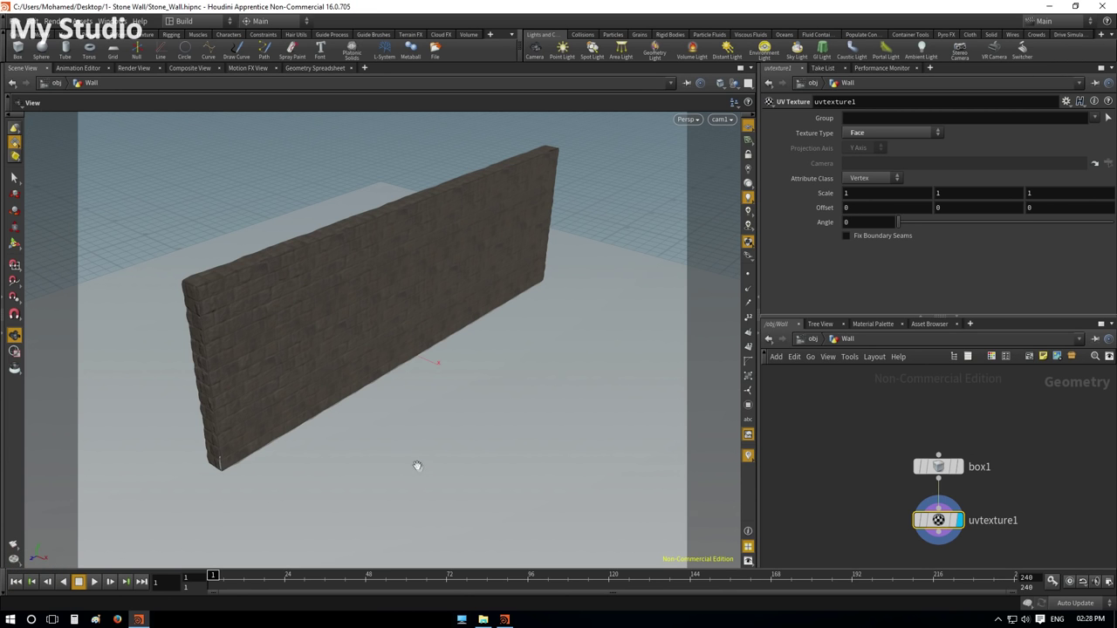
click(504, 619)
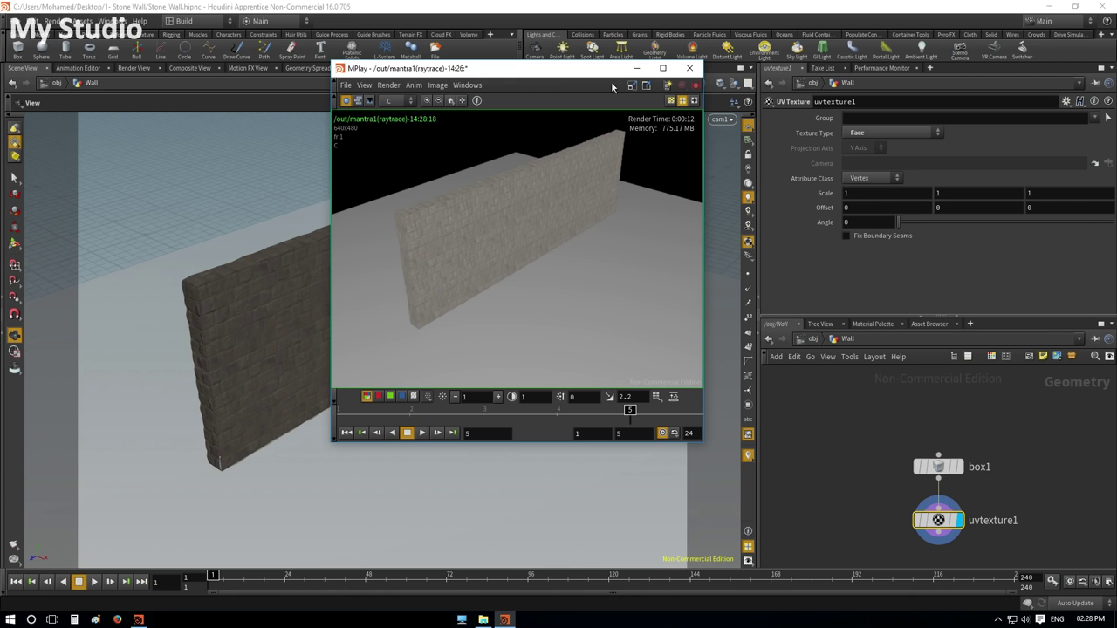
click(635, 69)
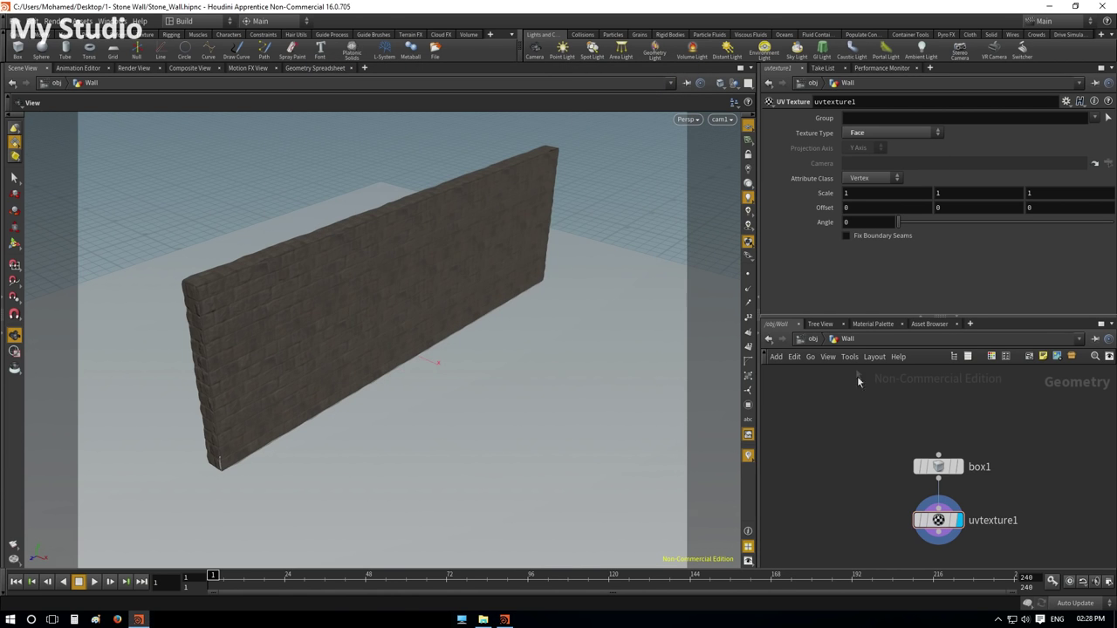
click(813, 340)
click(841, 471)
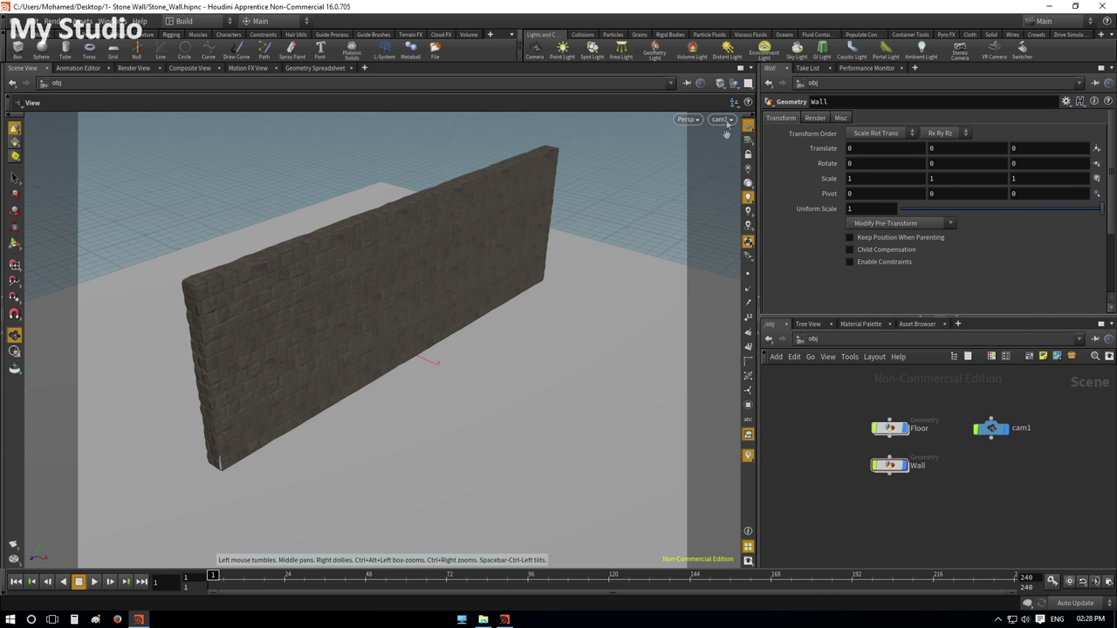
- Add a sun and sky light and place sunlight1 and skylight1 beside cam1 and Wall
click(797, 51)
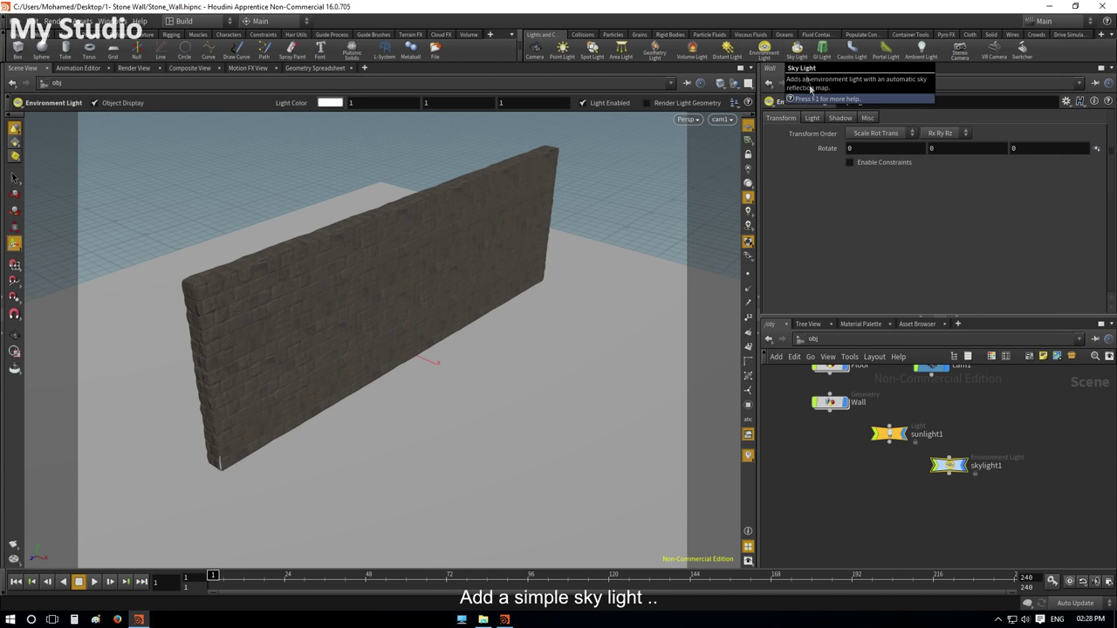
key(h)
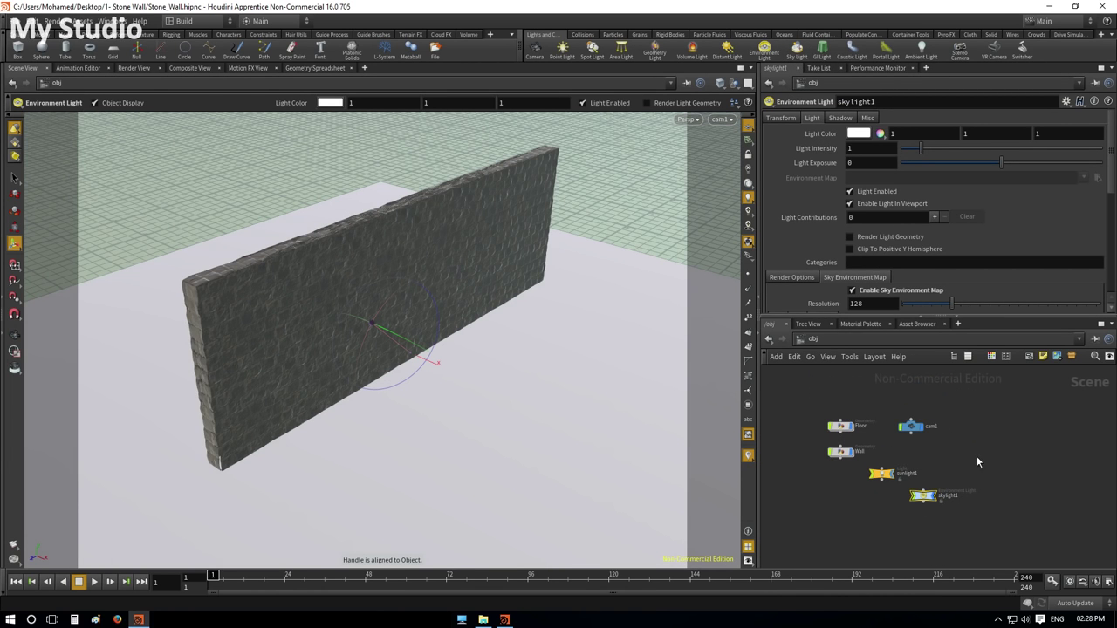
drag(881, 475, 984, 427)
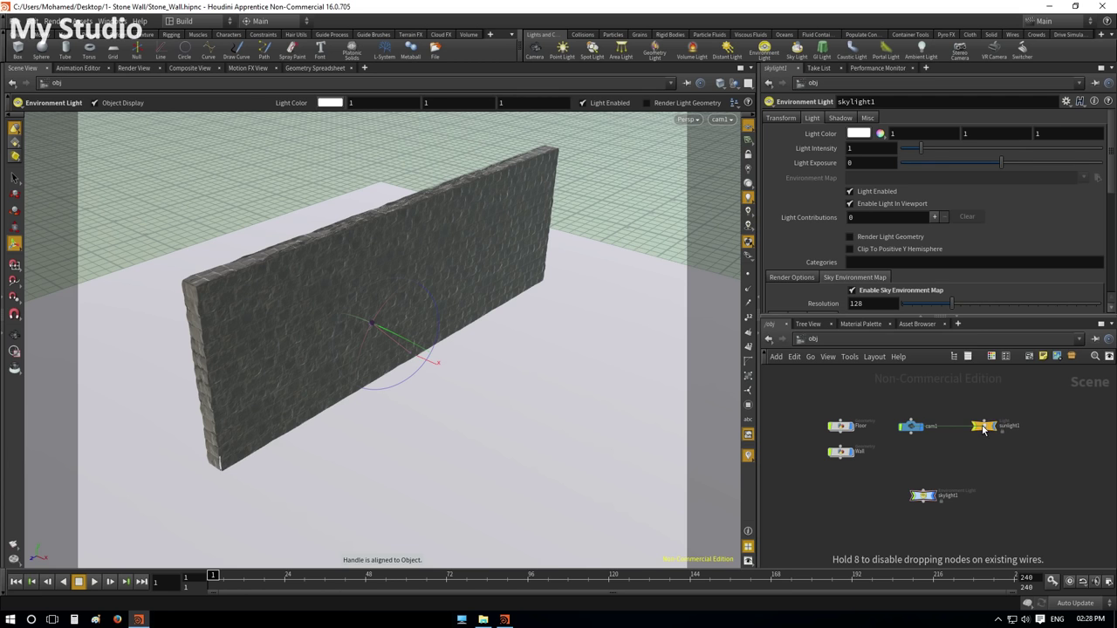
drag(929, 499, 984, 456)
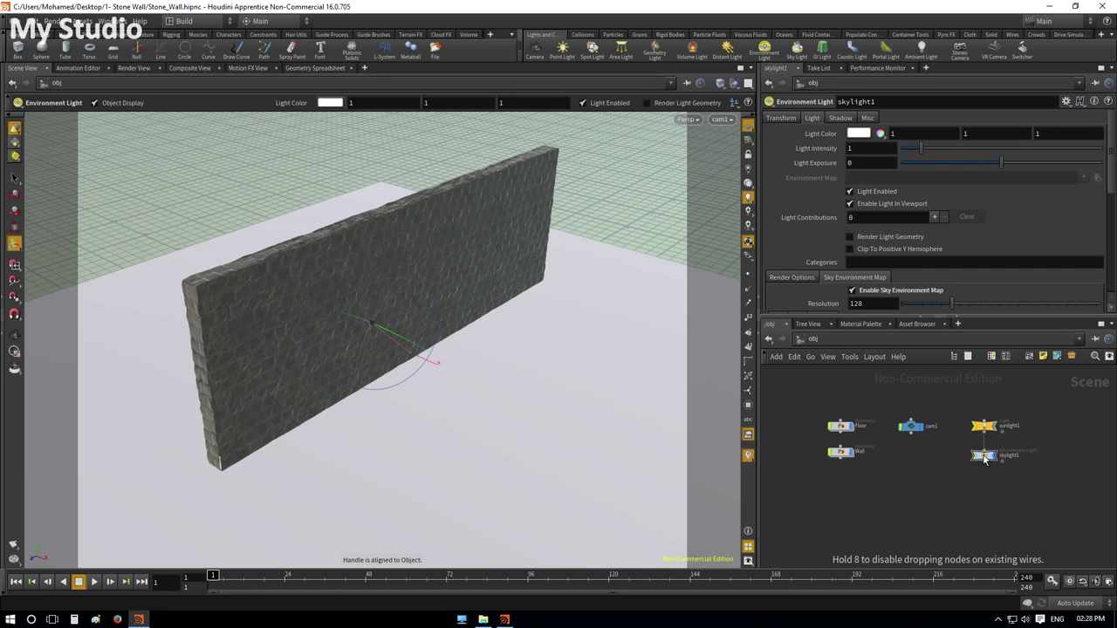
- Save the scene as Stone_Wall.hipnc and put the render window away
key(h)
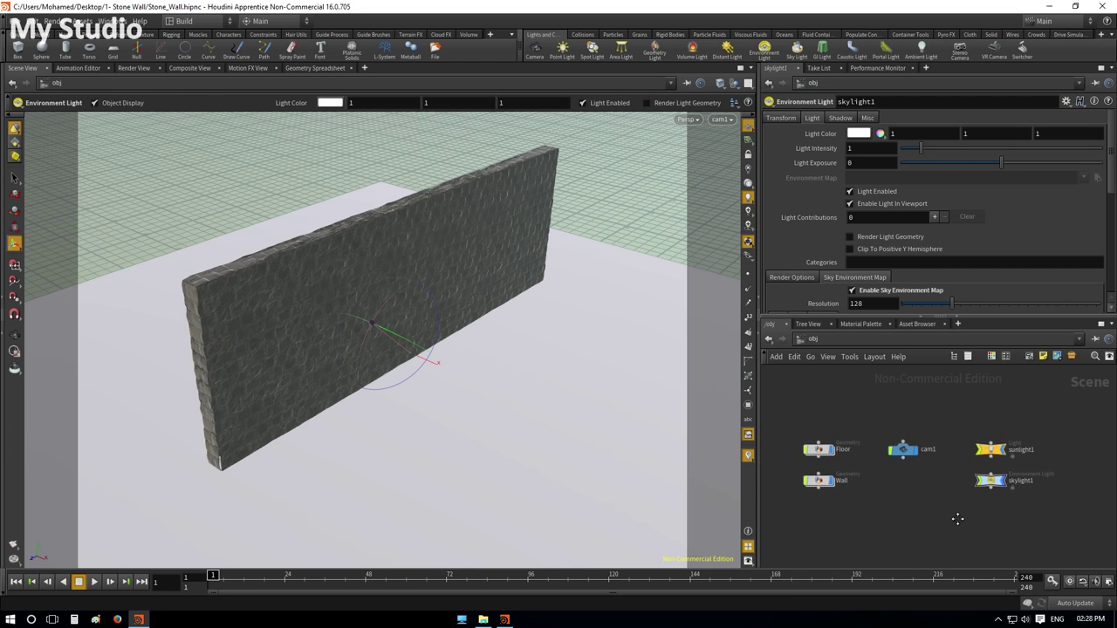
key(ctrl+s)
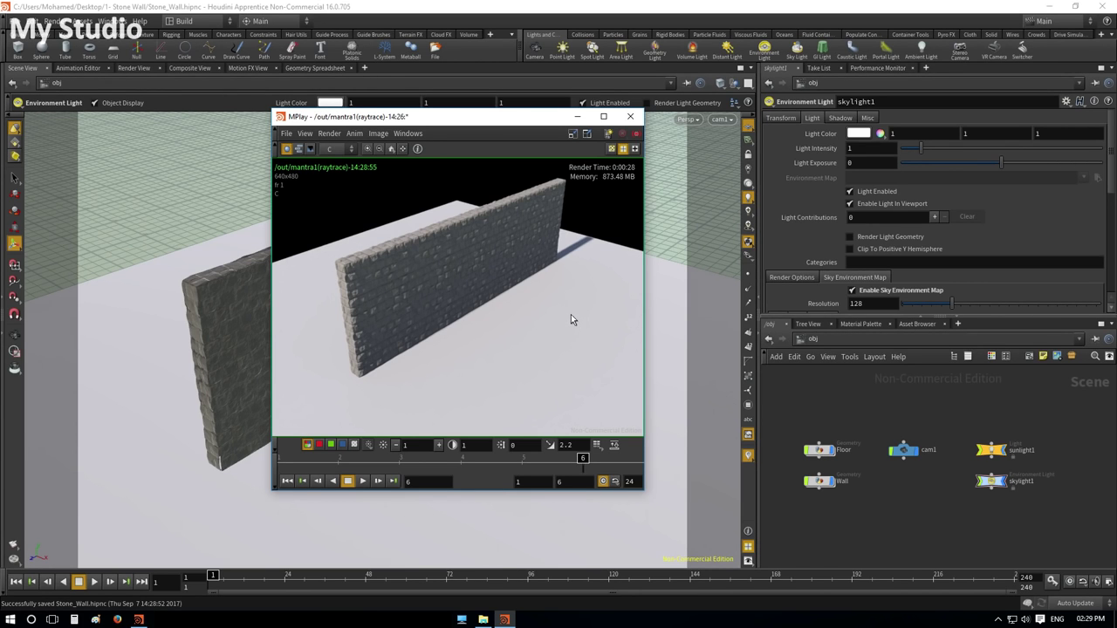
click(580, 117)
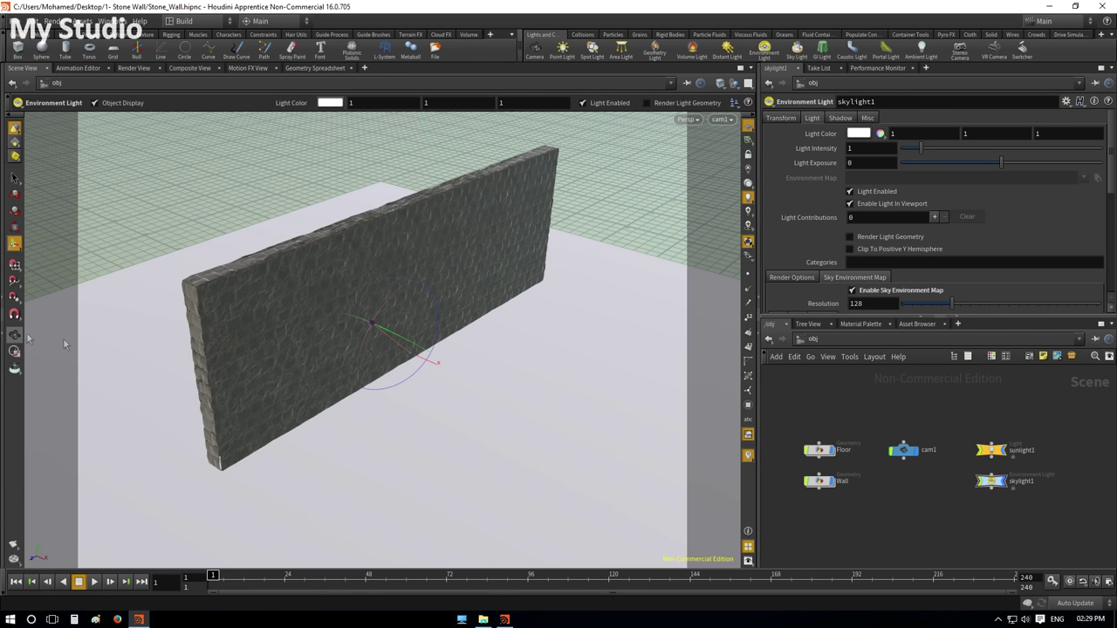
- Review the principledshader's Displacement settings in the Material Palette
click(869, 326)
click(888, 377)
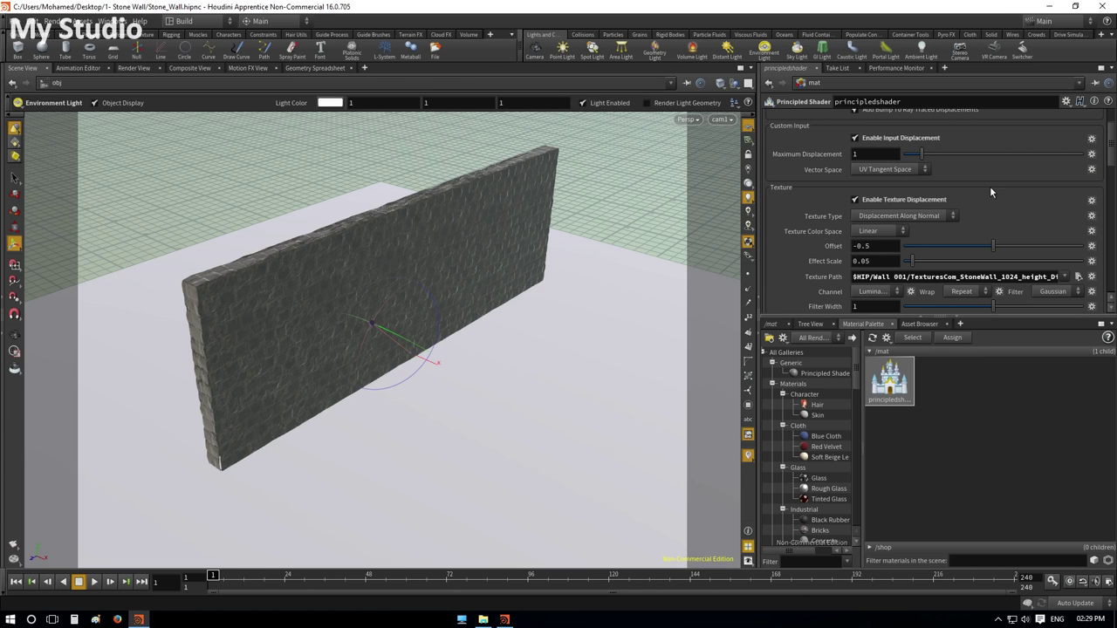
scroll(990, 200, up, 3)
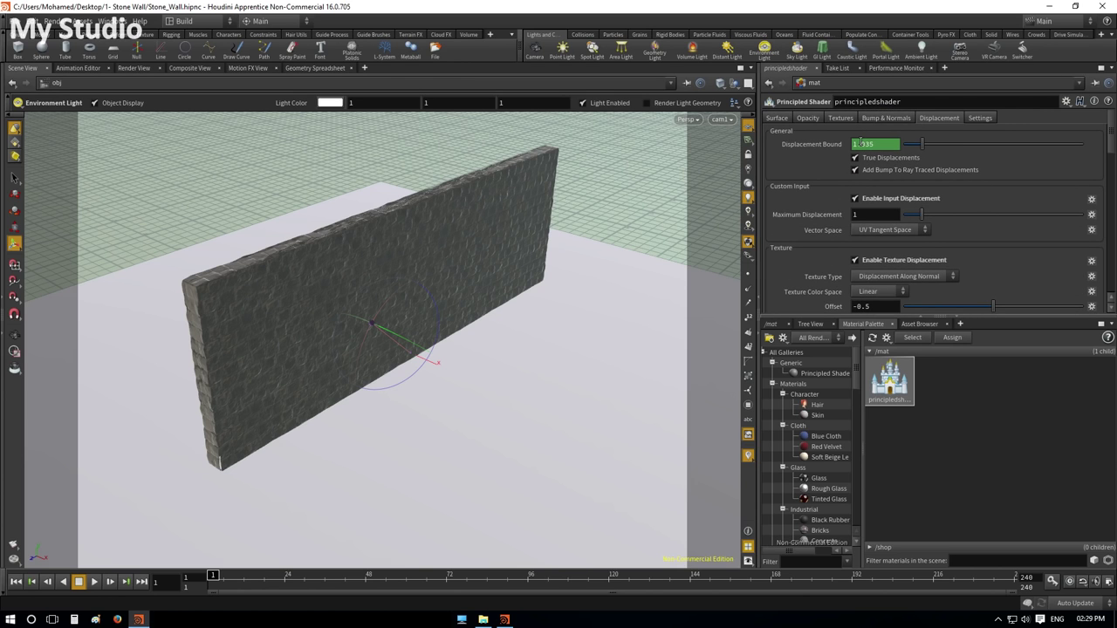
click(771, 324)
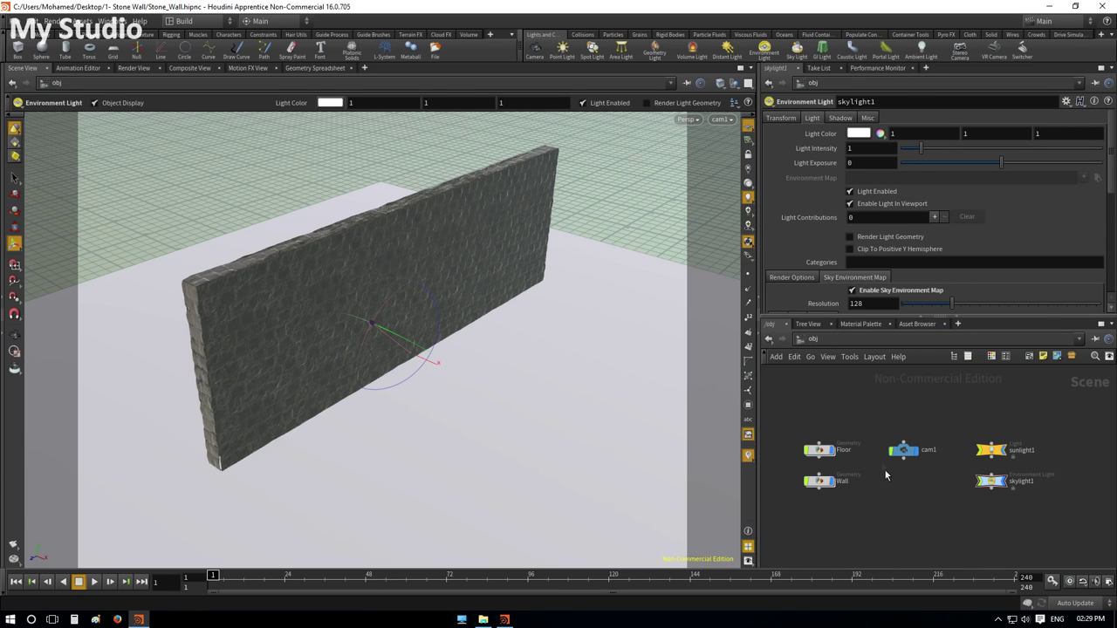
- Browse the /mat and /out networks, then return to /obj and enter the Floor geometry
click(860, 323)
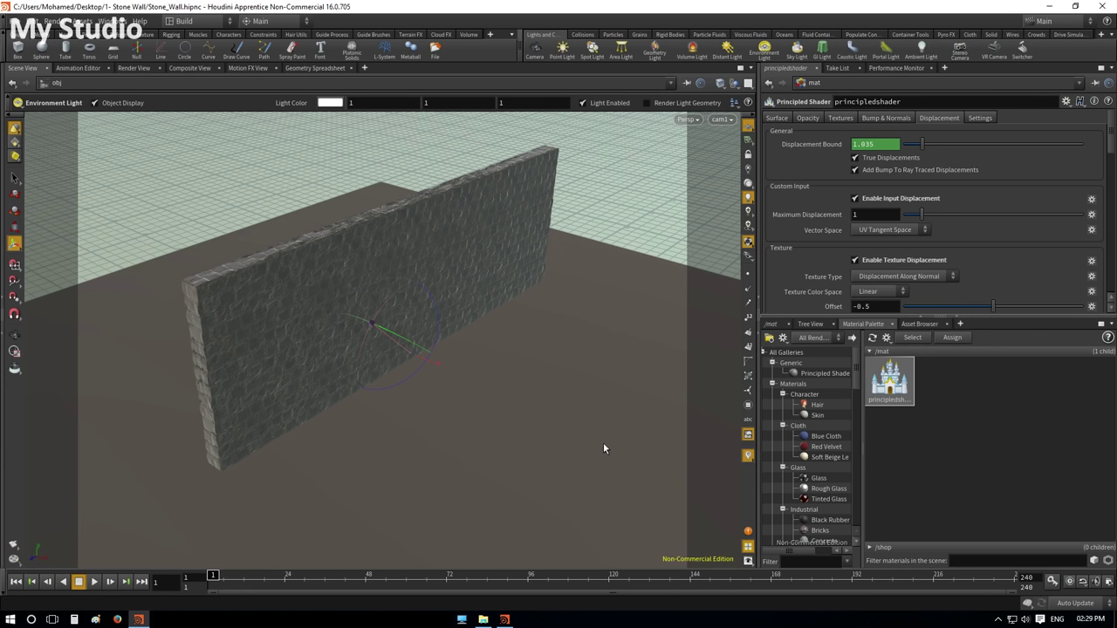
click(770, 324)
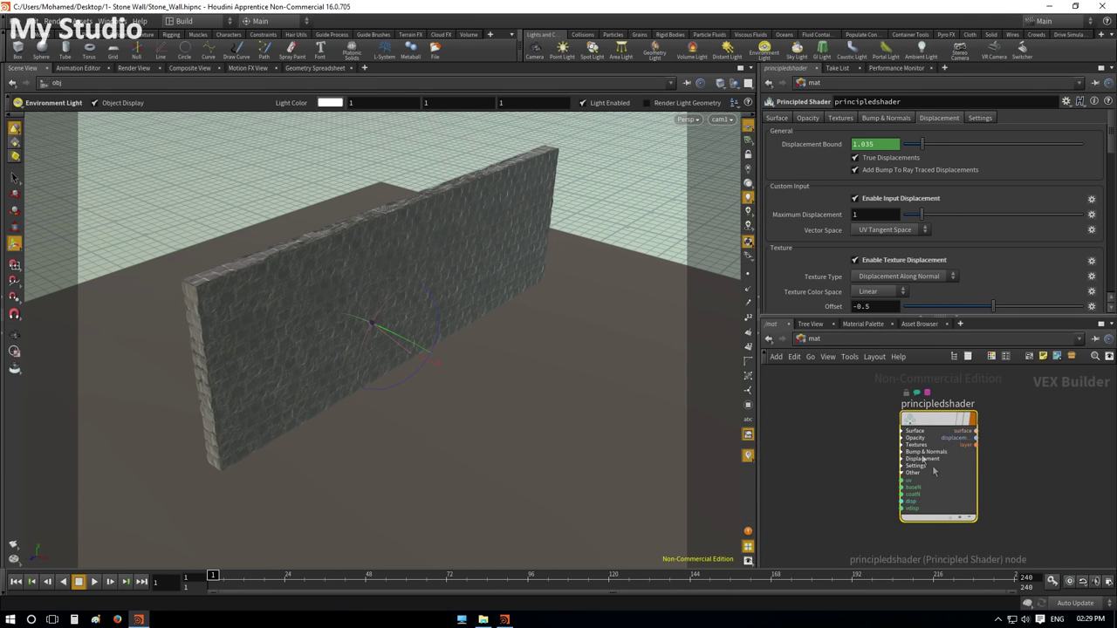
click(812, 340)
click(829, 407)
click(813, 340)
click(831, 398)
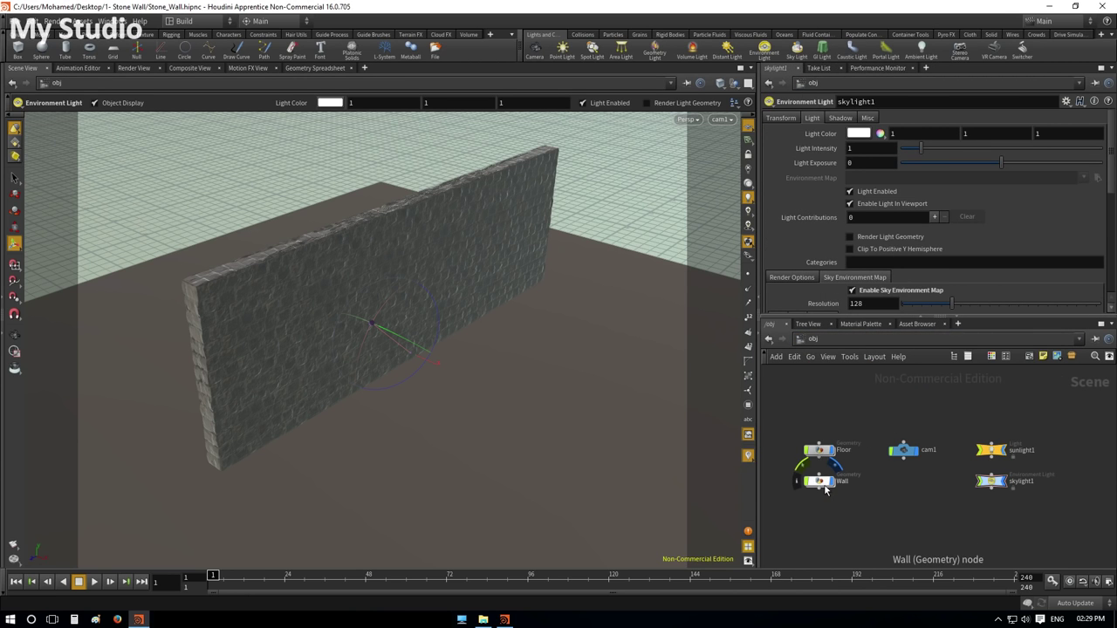
double_click(823, 455)
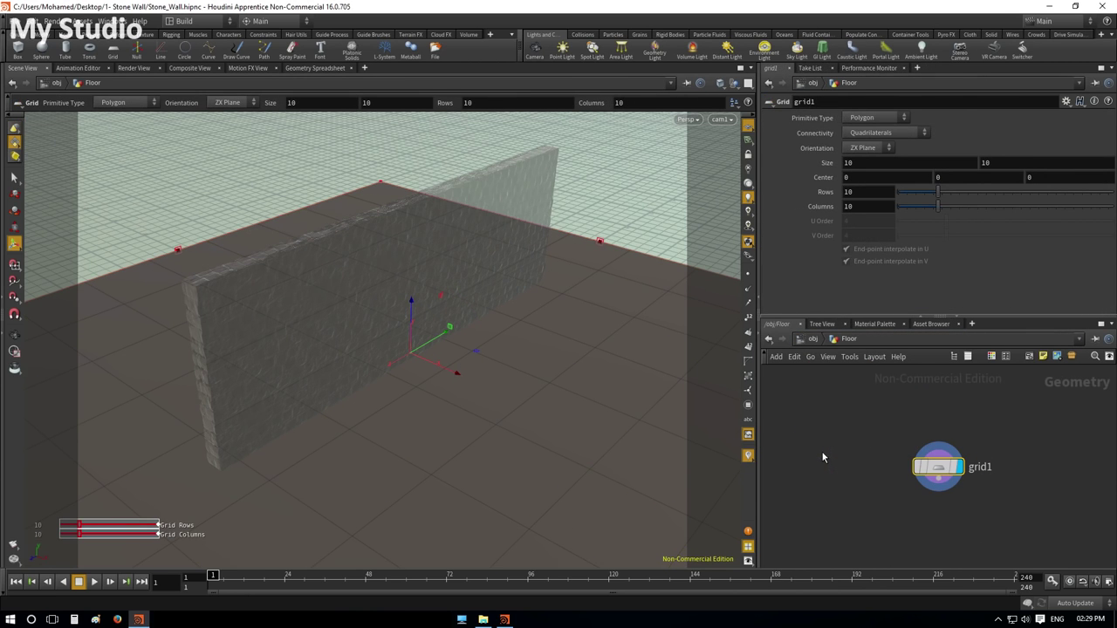
- Add a UV Texture node below the floor's grid1 and set its Texture Type to Face
click(944, 505)
click(945, 511)
text(uv)
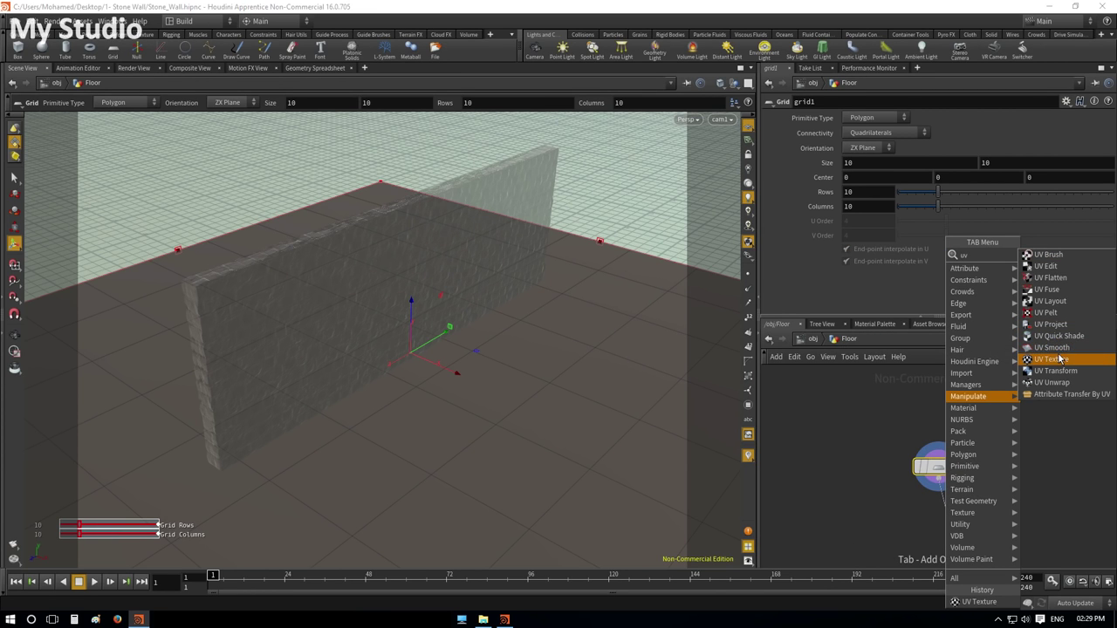
click(1050, 358)
click(963, 520)
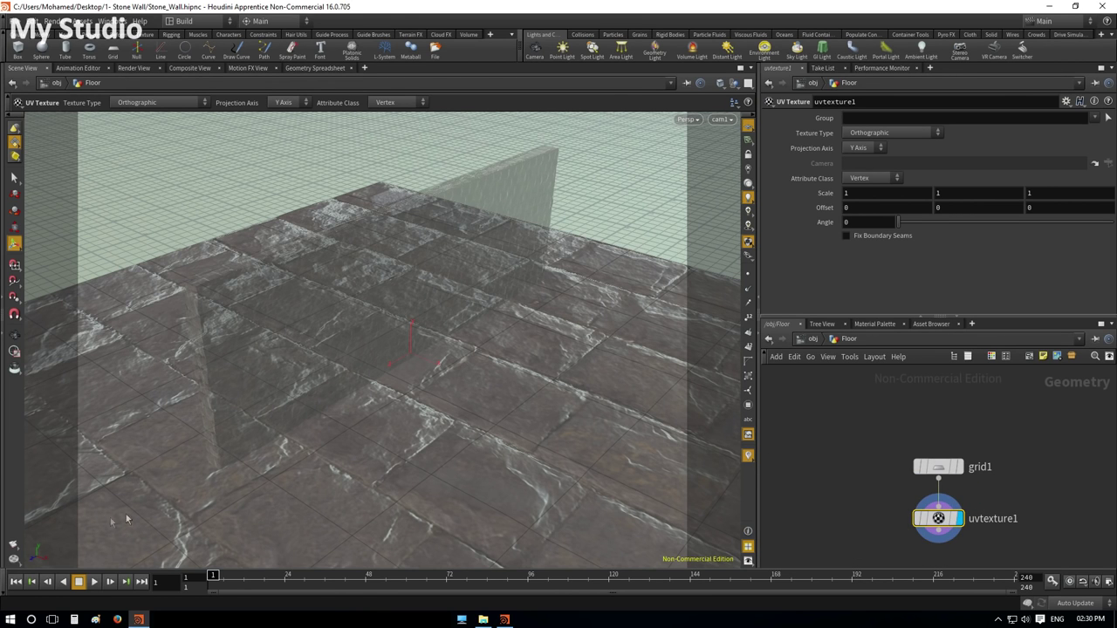
click(506, 620)
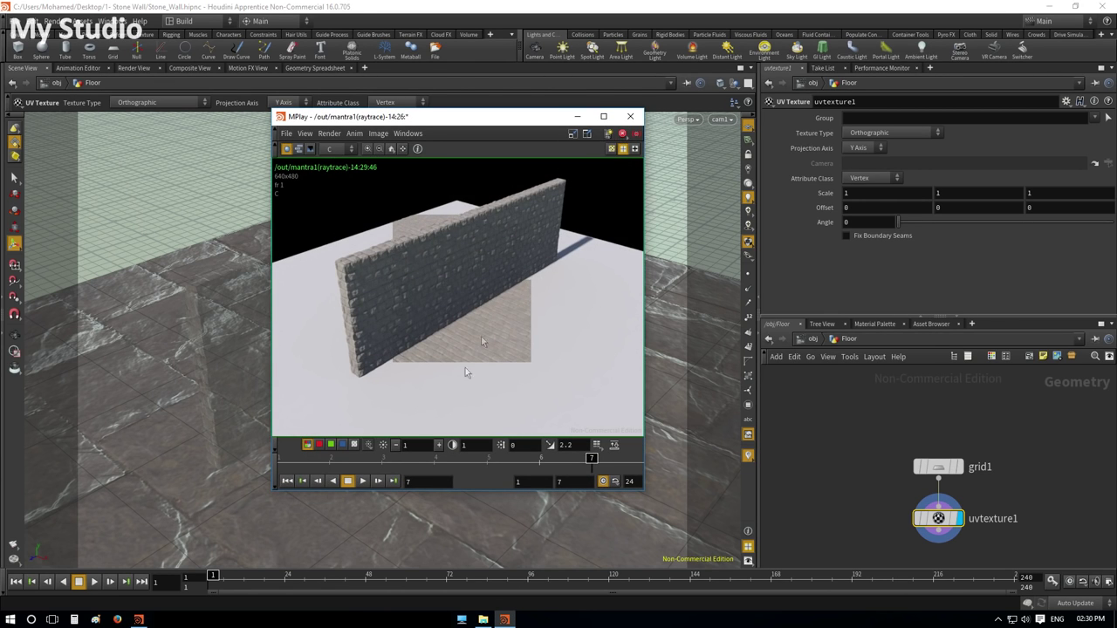
click(927, 132)
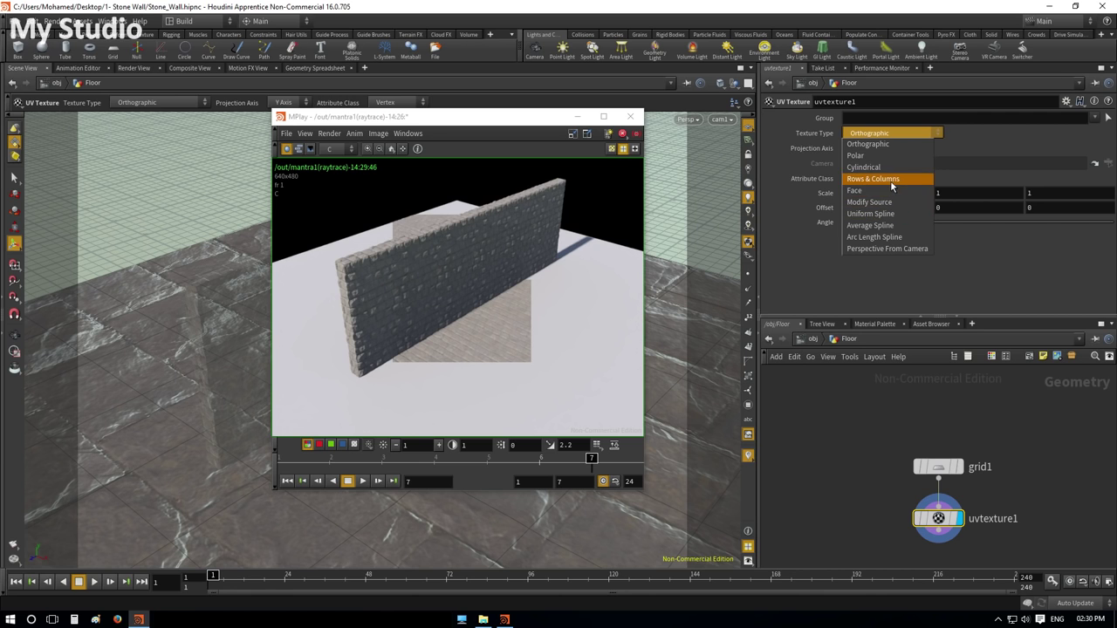
click(894, 191)
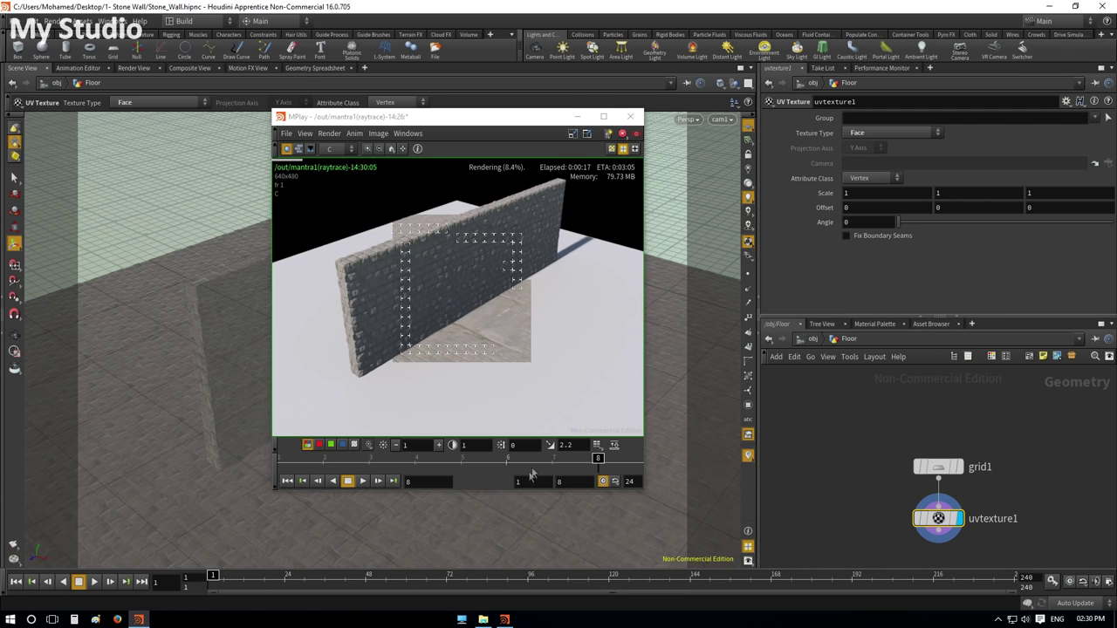
- Close the MPlay render window and move it out of the way
click(638, 116)
click(639, 116)
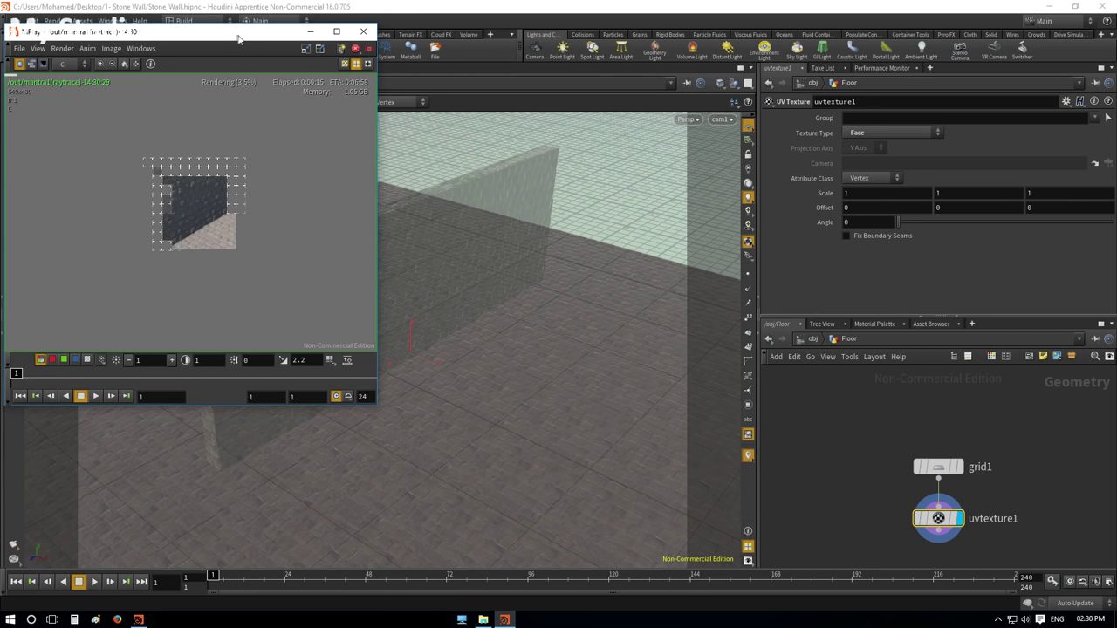
drag(238, 38, 411, 143)
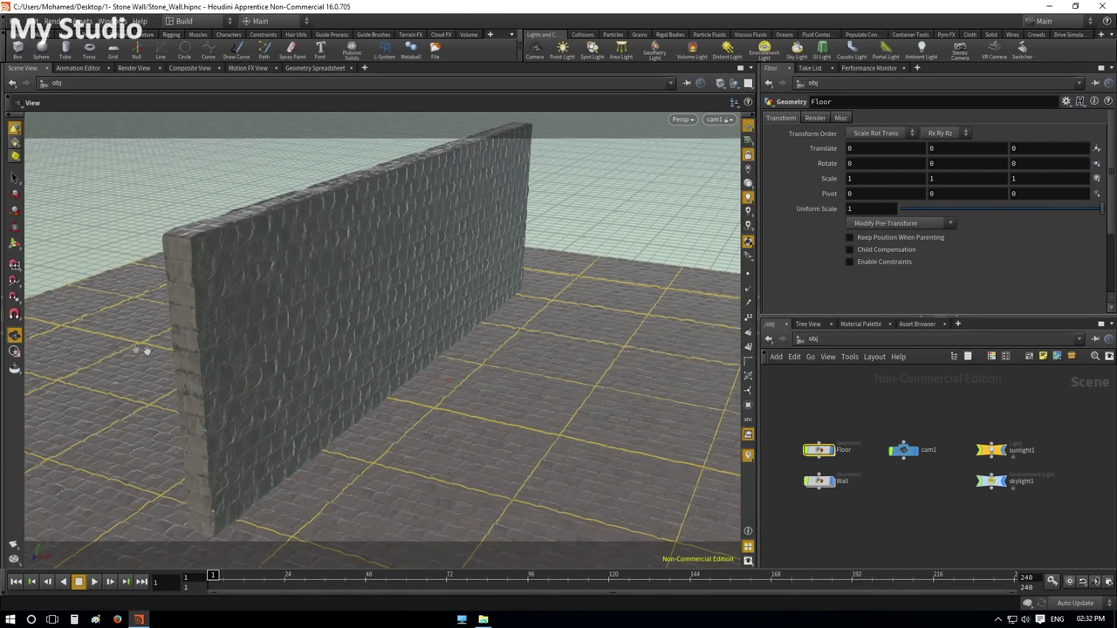
- Slide the Floor back along Z and set its grid1 Size to 20 by 20
key(t)
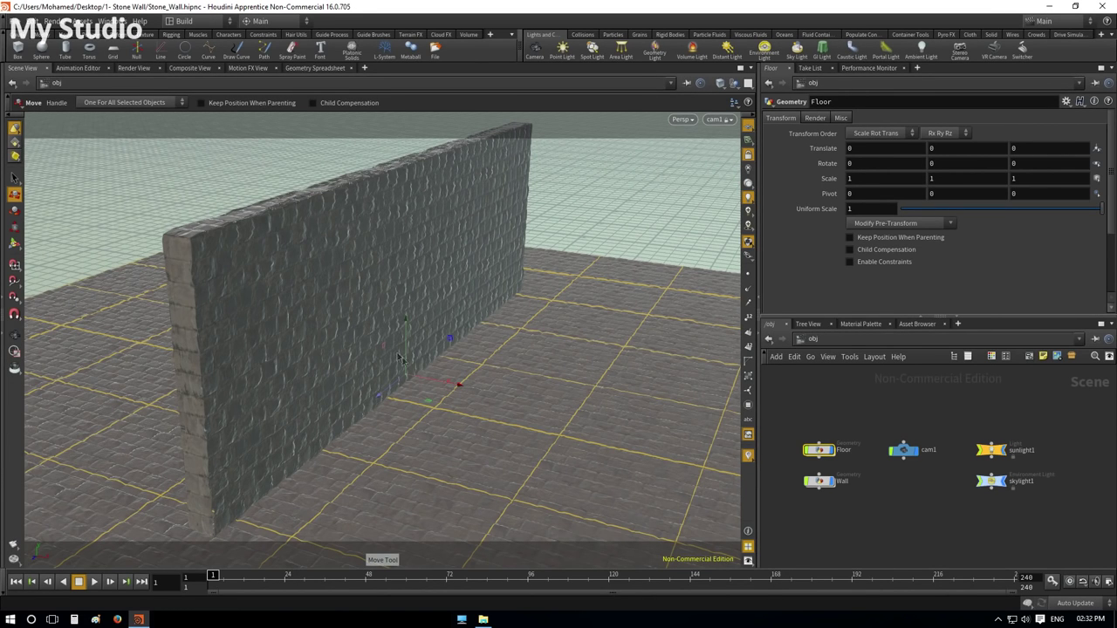
mouse_move(393, 390)
mouse_down()
mouse_move(442, 334)
mouse_move(479, 331)
mouse_move(319, 277)
mouse_move(357, 293)
mouse_up()
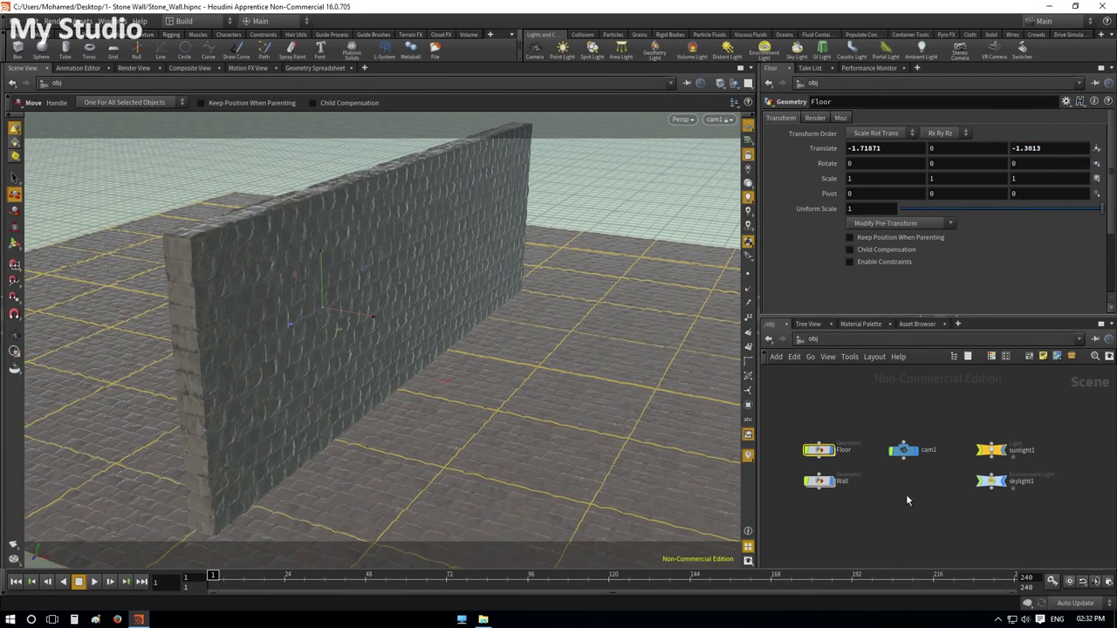
double_click(820, 451)
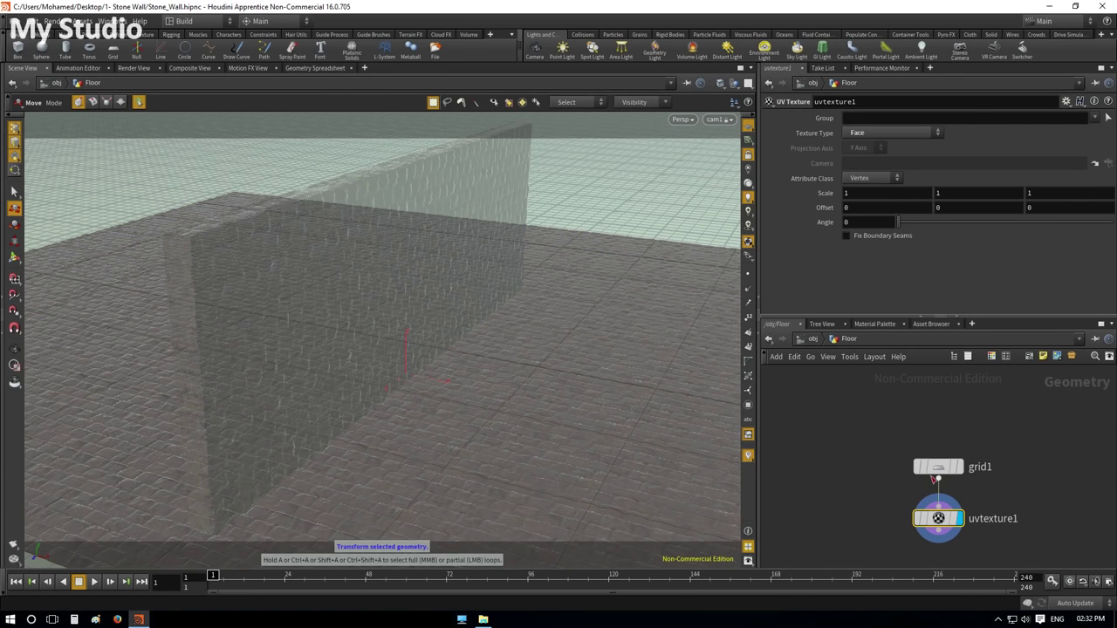
click(938, 468)
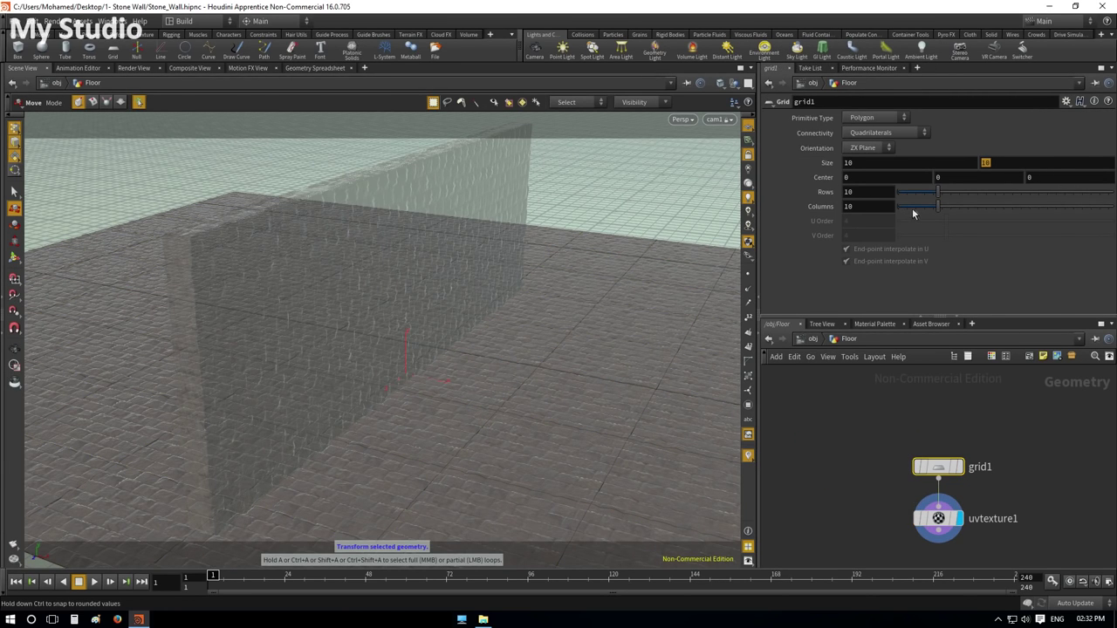
text(20)
key(Return)
click(859, 163)
text(20)
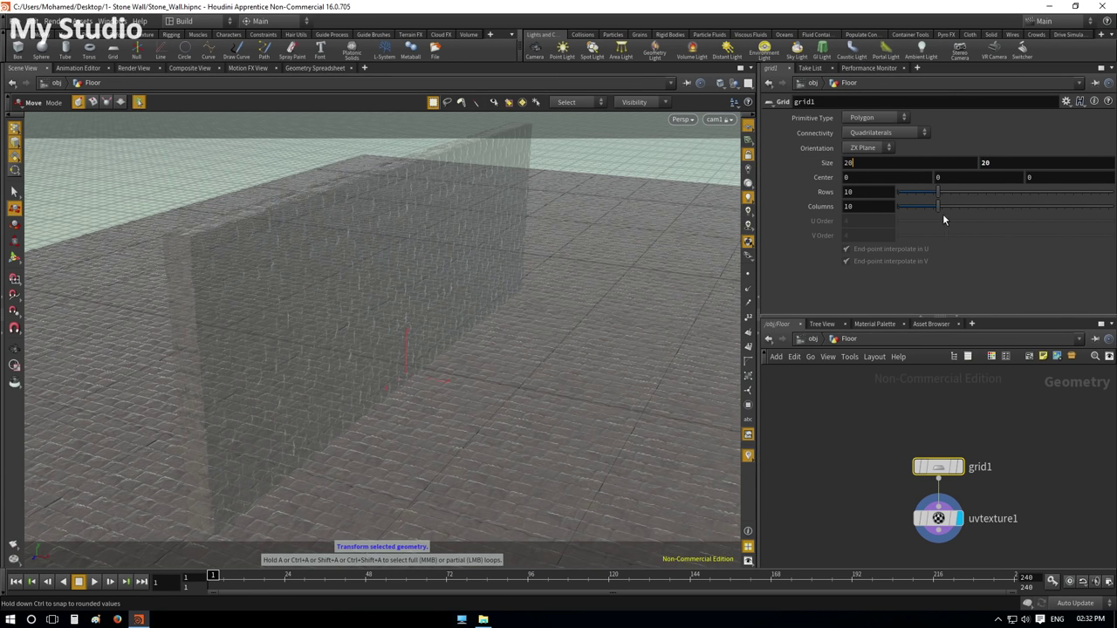
key(Return)
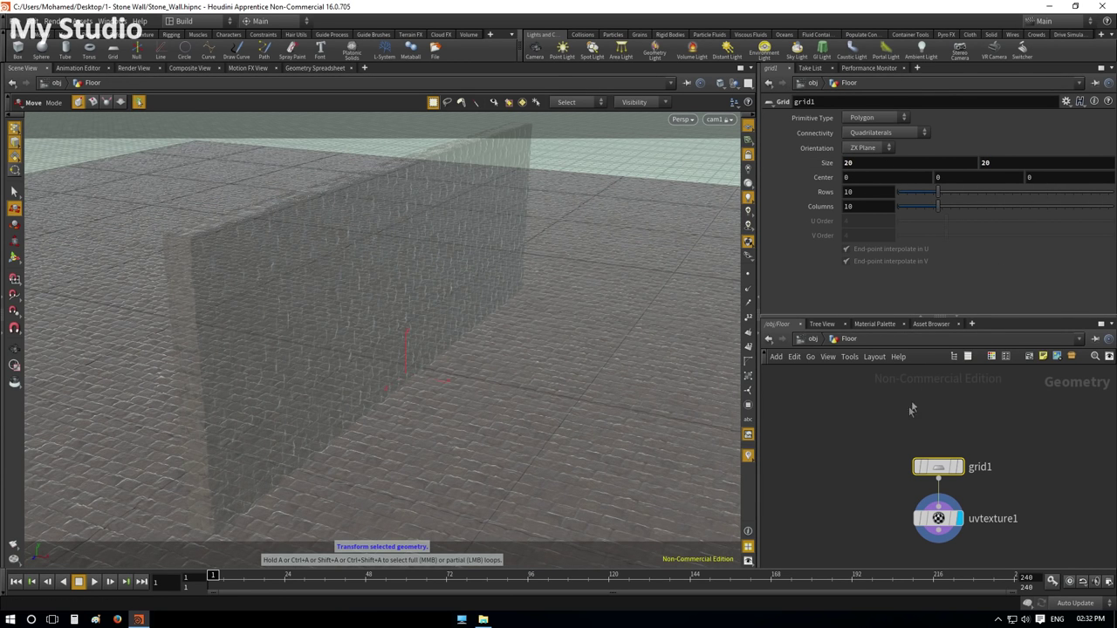
- At the object level, push the Floor further back behind the wall and orbit the view
key(u)
click(835, 450)
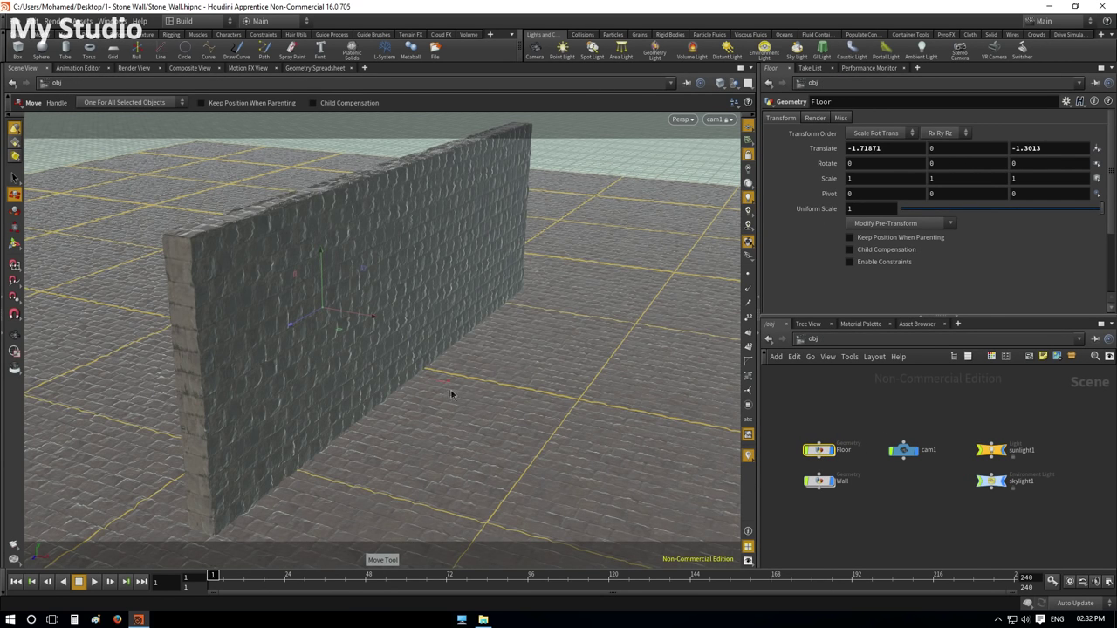
click(917, 513)
click(820, 450)
mouse_move(291, 327)
mouse_down()
mouse_move(478, 193)
mouse_move(431, 221)
mouse_move(392, 219)
mouse_move(265, 180)
mouse_up()
click(882, 519)
click(14, 334)
mouse_move(299, 386)
mouse_down()
mouse_move(455, 389)
mouse_move(418, 376)
mouse_move(401, 387)
mouse_move(448, 404)
mouse_move(384, 438)
mouse_up()
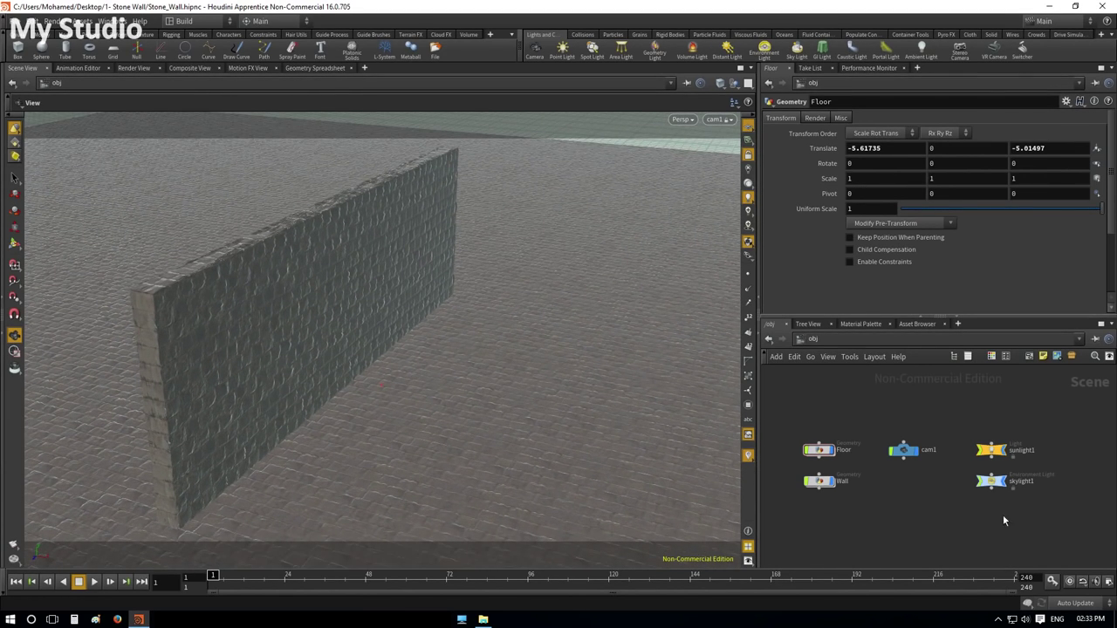
- Change the Floor grid1's second Size value to 25, then return to /obj and orbit the view
click(819, 451)
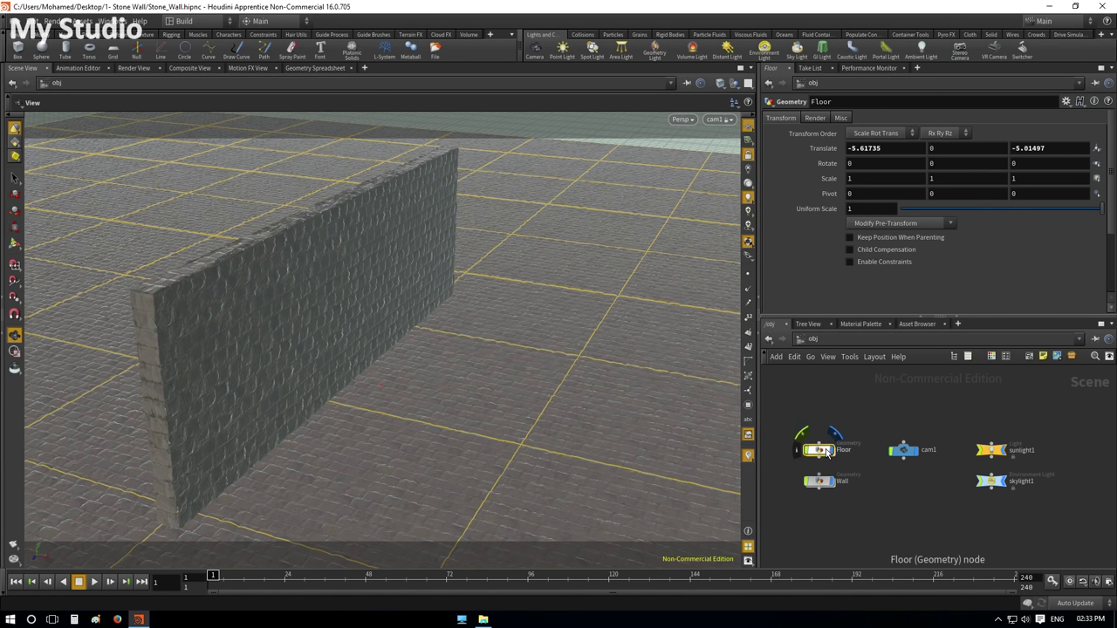
double_click(819, 450)
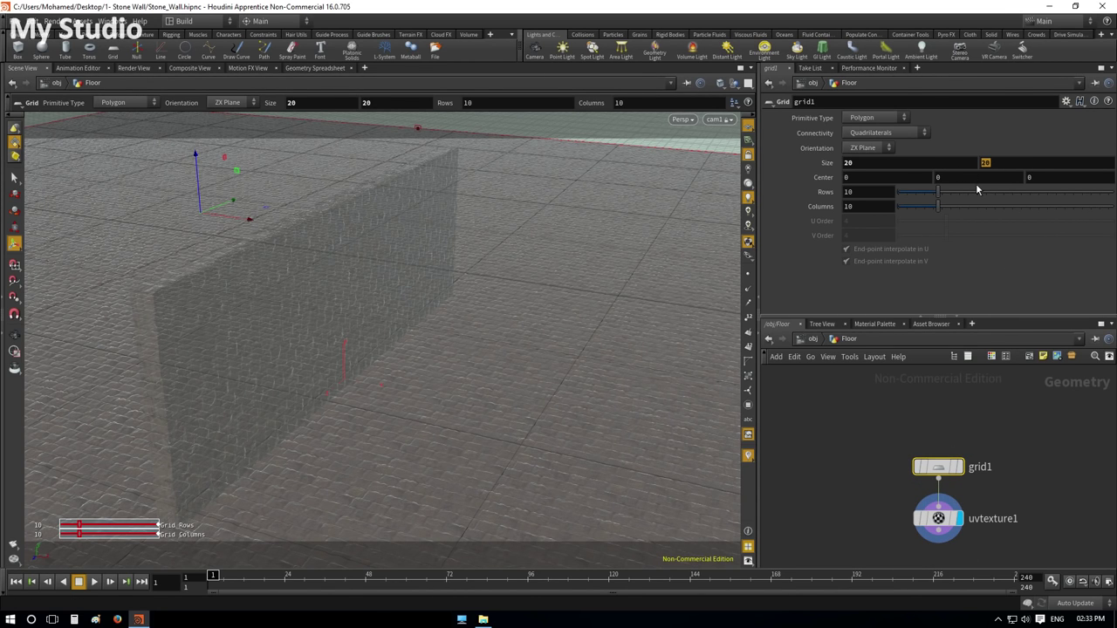
text(25)
key(Return)
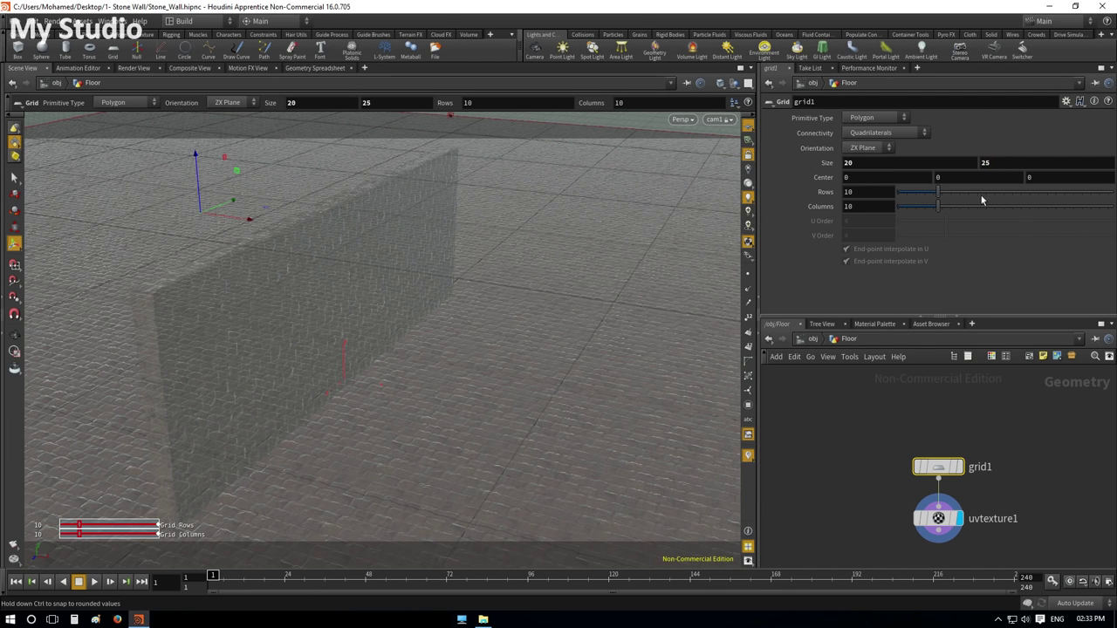
click(850, 431)
key(u)
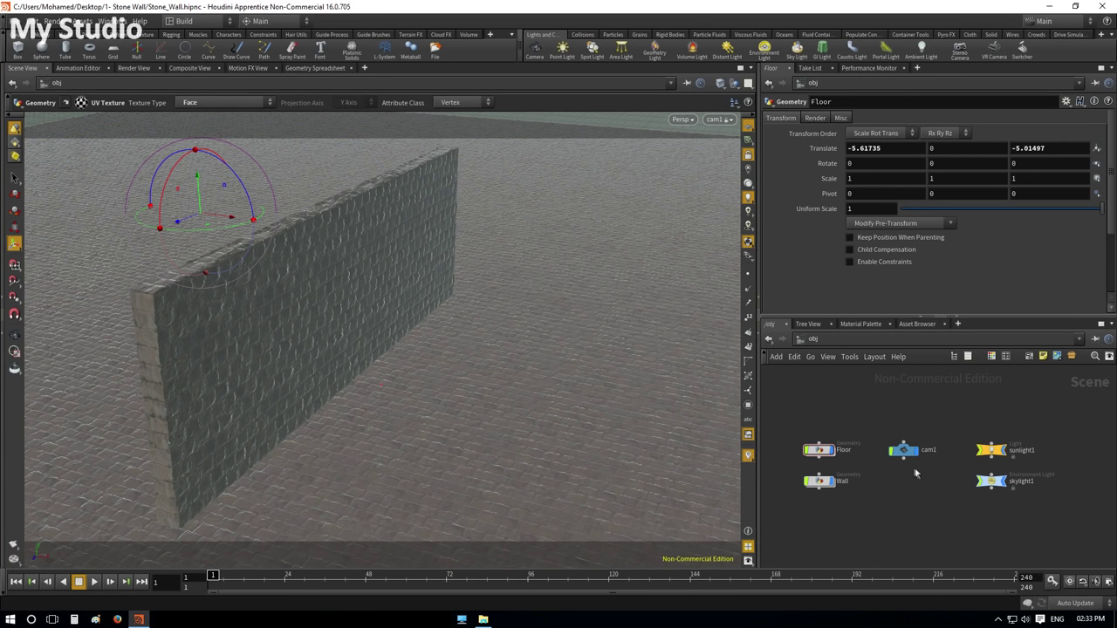
key(Escape)
drag(521, 327, 546, 327)
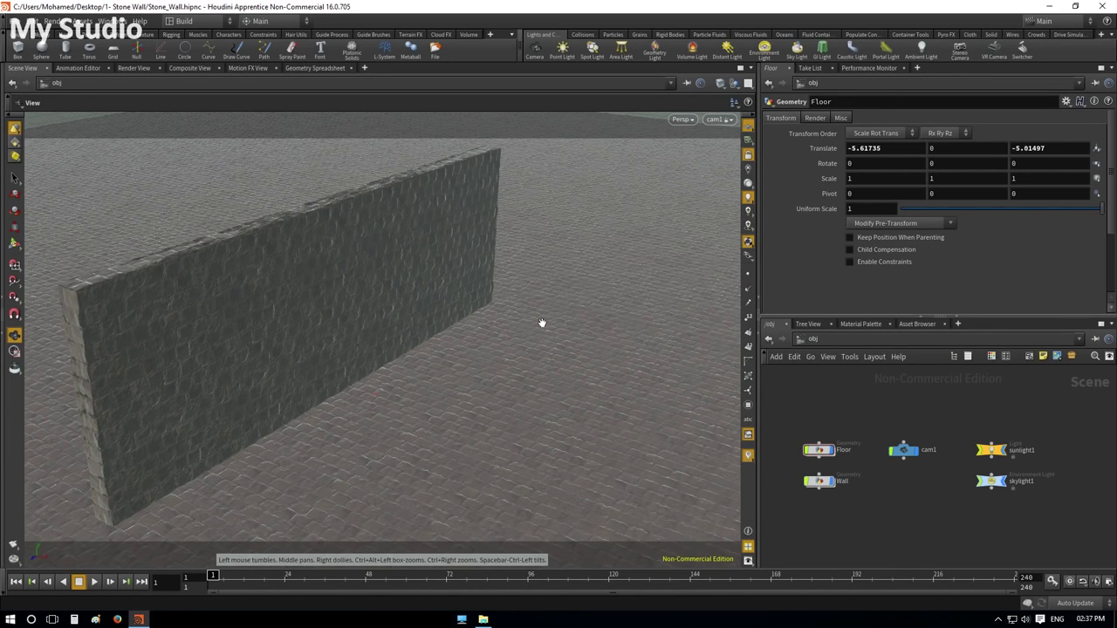
- Orbit the viewport closer around the stone wall and raise it slightly above the wall
mouse_move(542, 322)
mouse_down()
mouse_move(579, 326)
mouse_move(563, 317)
mouse_move(573, 328)
mouse_up()
mouse_move(506, 292)
mouse_down()
mouse_move(506, 302)
mouse_move(538, 296)
mouse_move(541, 306)
mouse_up()
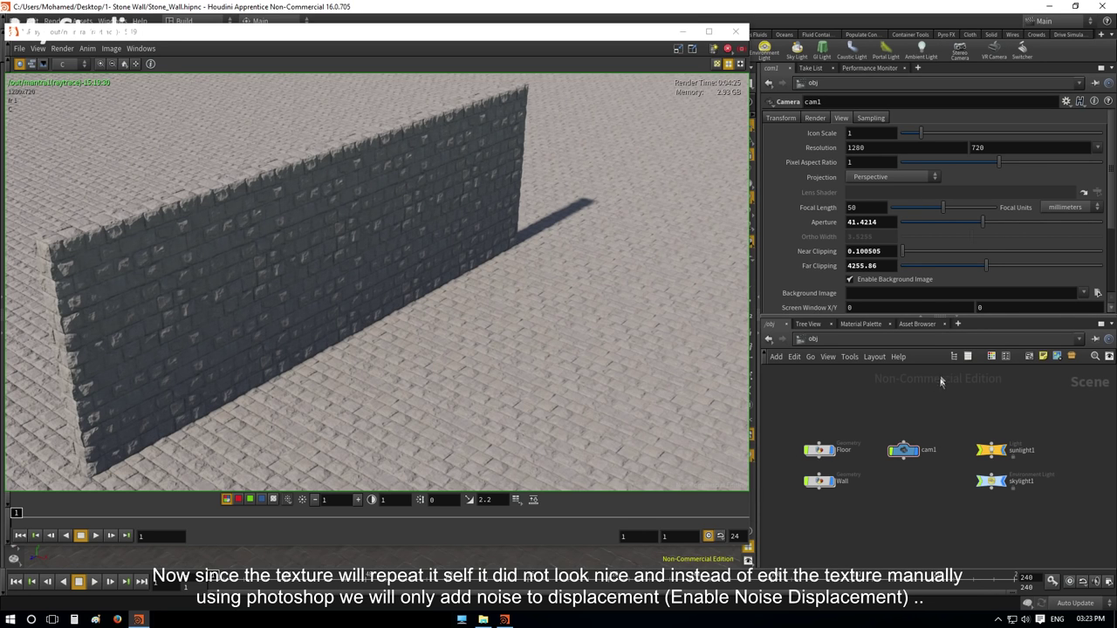
- Enable noise displacement on principledshader with amplitude 0.05 and roughness 0.1
click(861, 324)
click(890, 393)
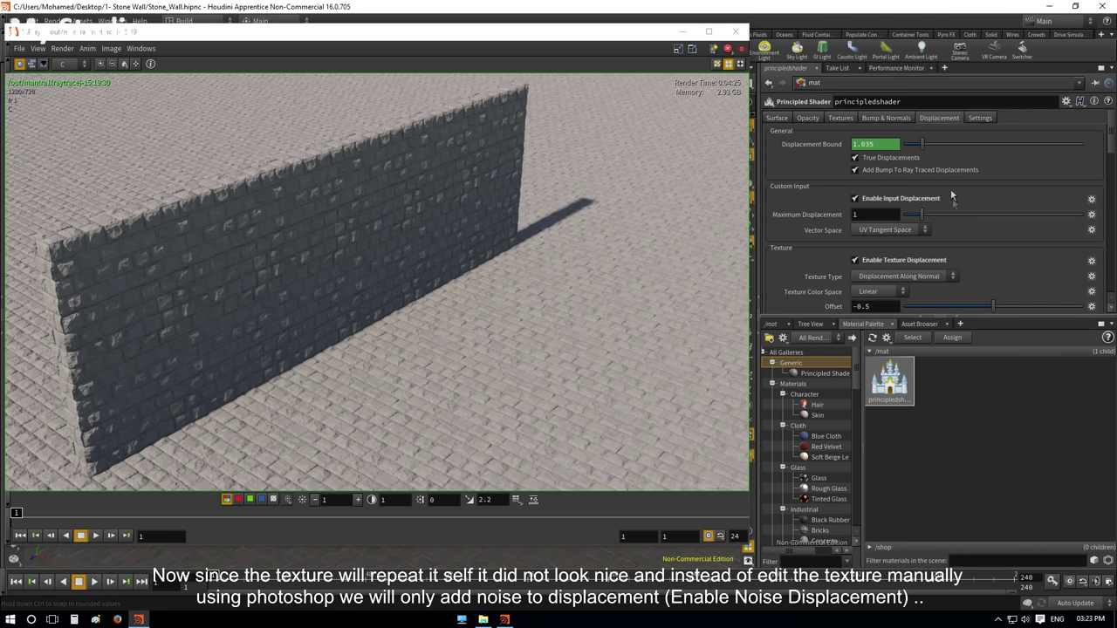
scroll(881, 200, down, 2)
scroll(851, 253, down, 3)
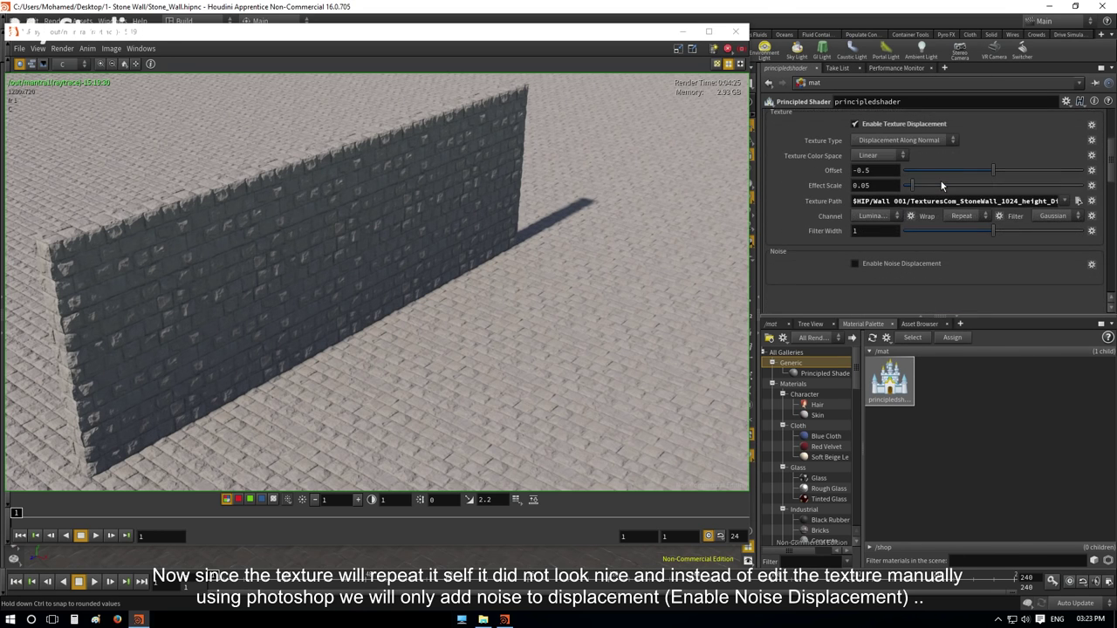
click(854, 263)
scroll(930, 254, down, 2)
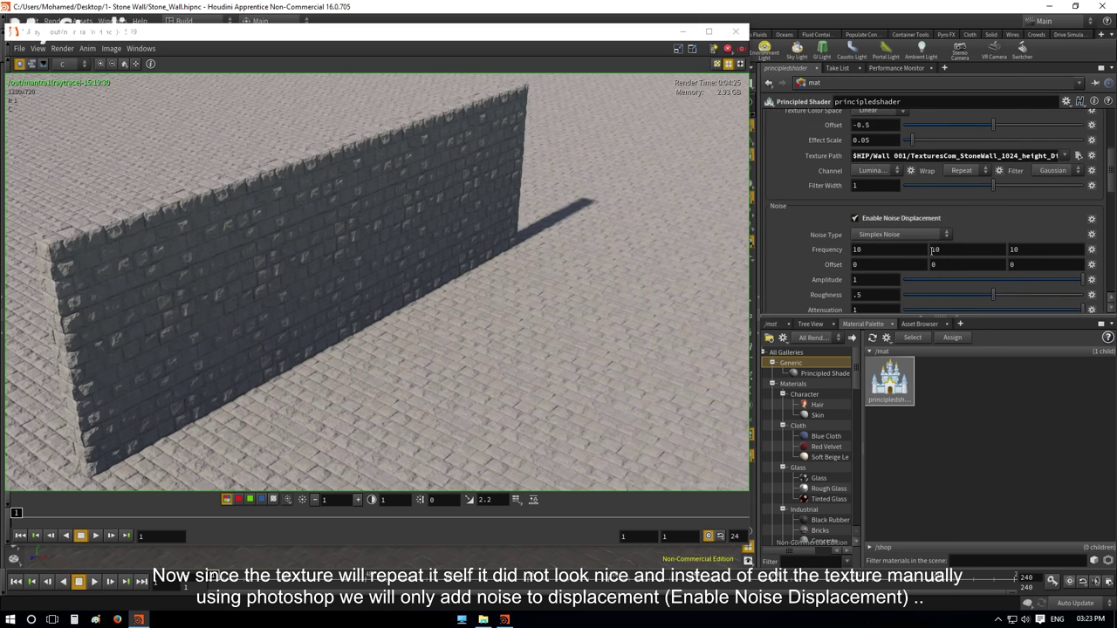
scroll(940, 256, down, 2)
text(0.05)
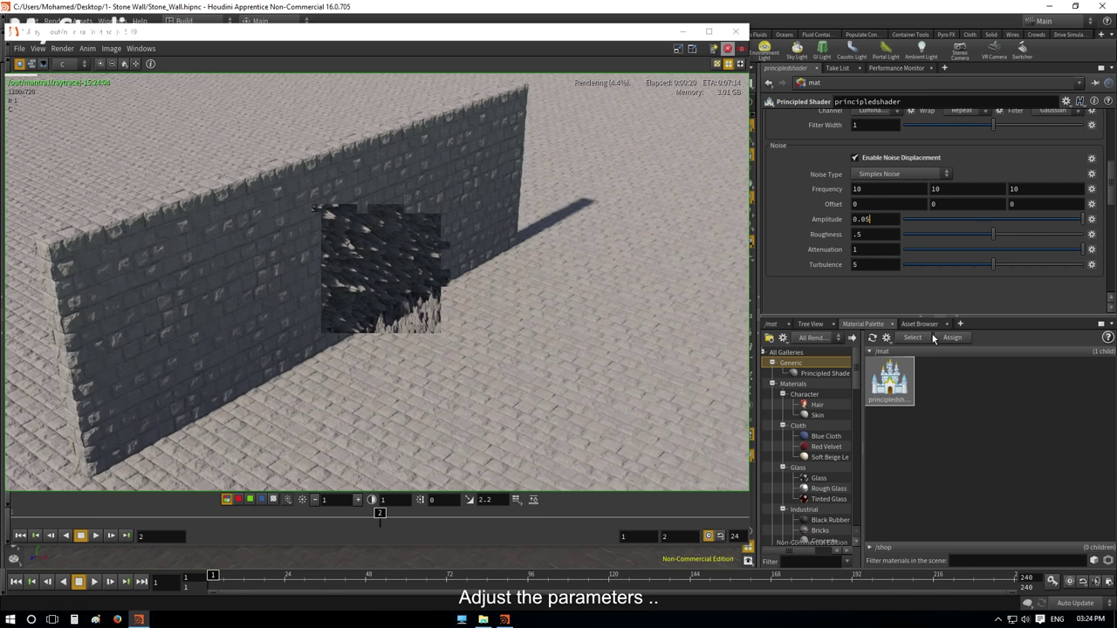
text(0)
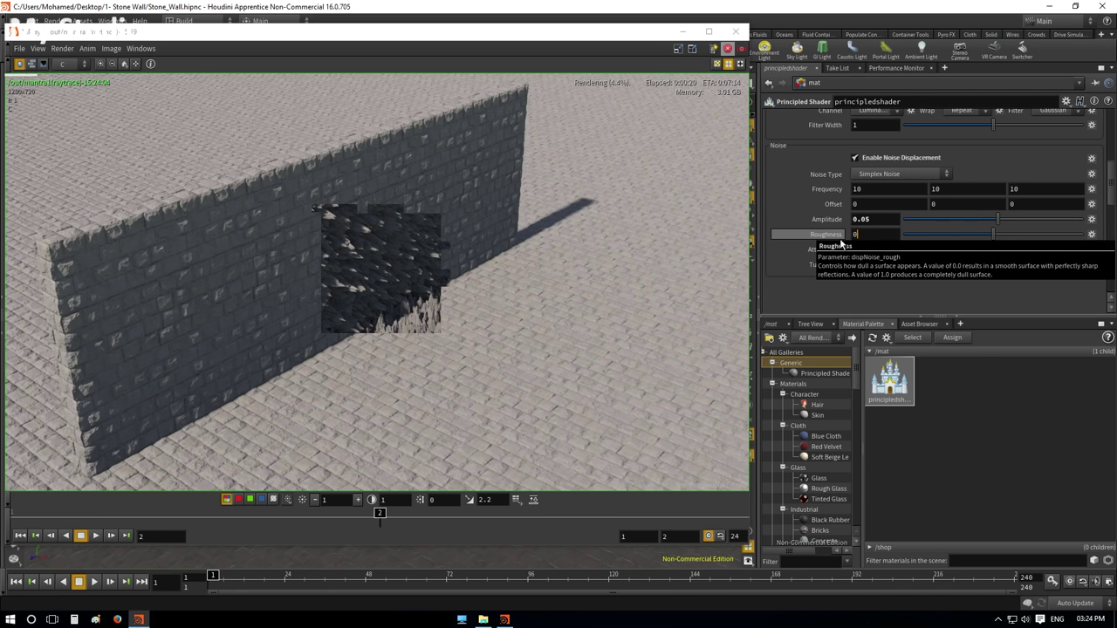
text(.1)
key(Return)
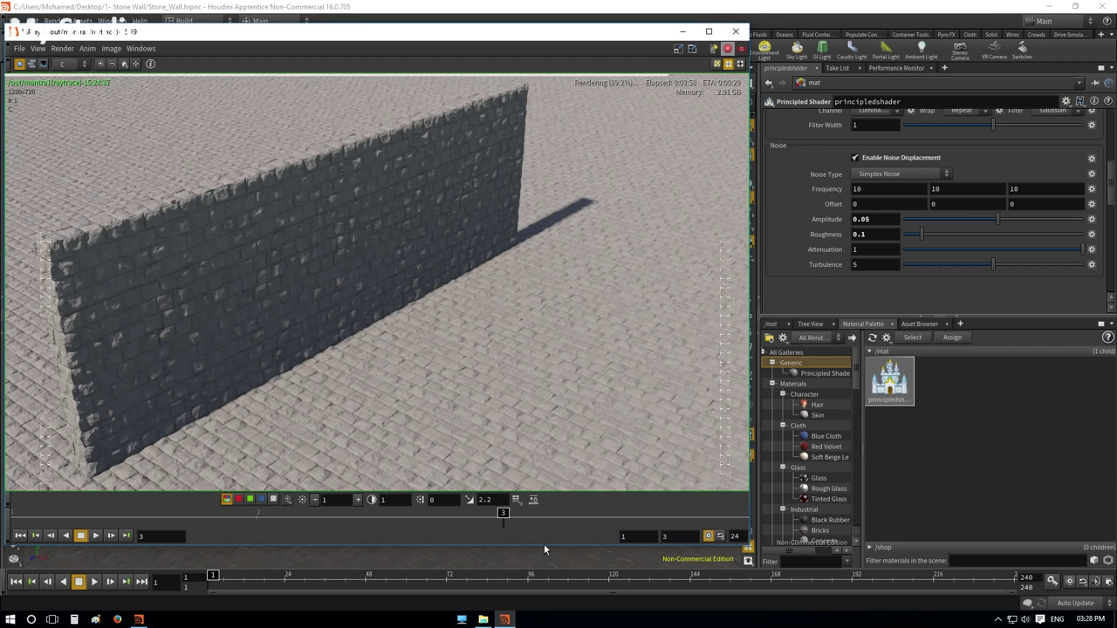
click(17, 513)
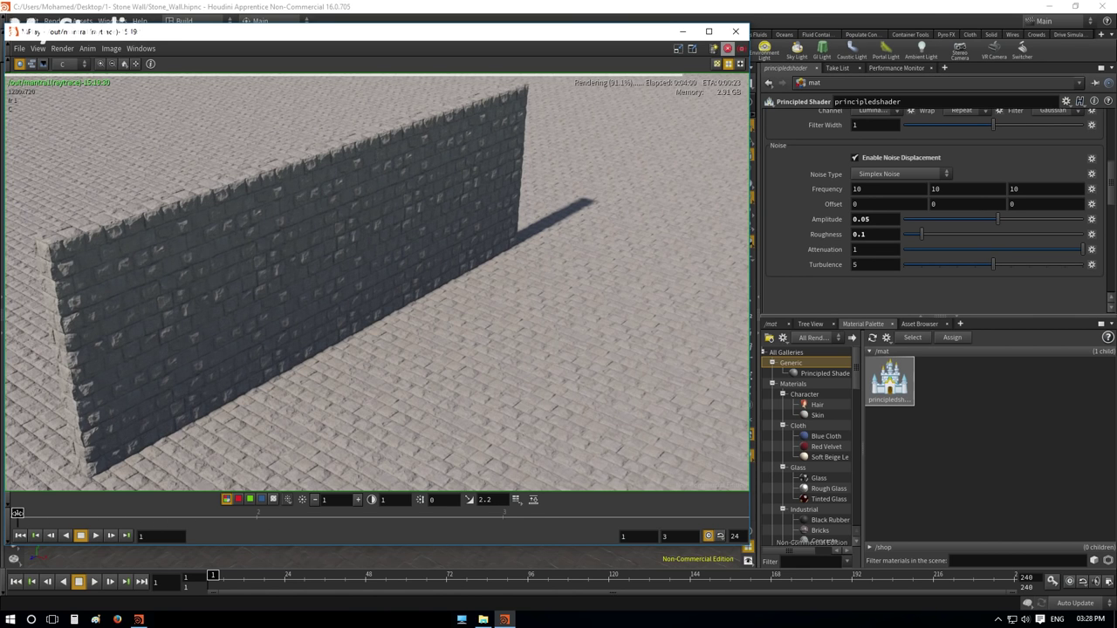
- Switch MPlay back to the latest noise-displaced render and orbit the view along the wall
click(501, 515)
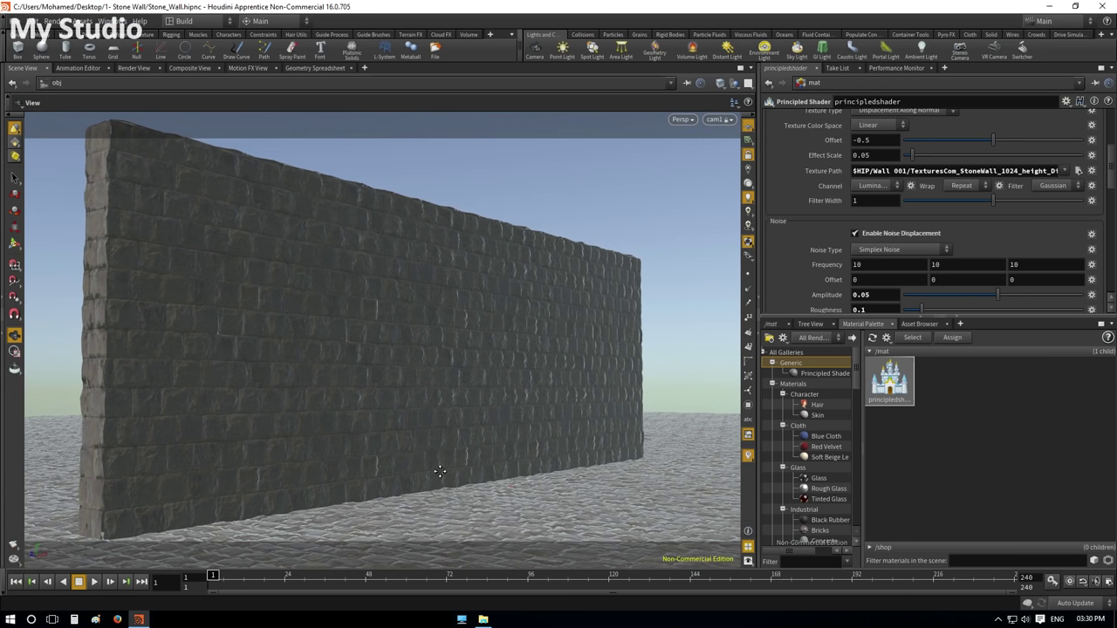
mouse_move(440, 471)
alt+mouse_down()
mouse_move(419, 469)
mouse_move(473, 466)
mouse_move(454, 511)
mouse_move(369, 464)
mouse_move(486, 399)
mouse_move(389, 439)
mouse_move(514, 453)
mouse_move(389, 436)
mouse_move(411, 448)
mouse_move(448, 436)
alt+mouse_up()
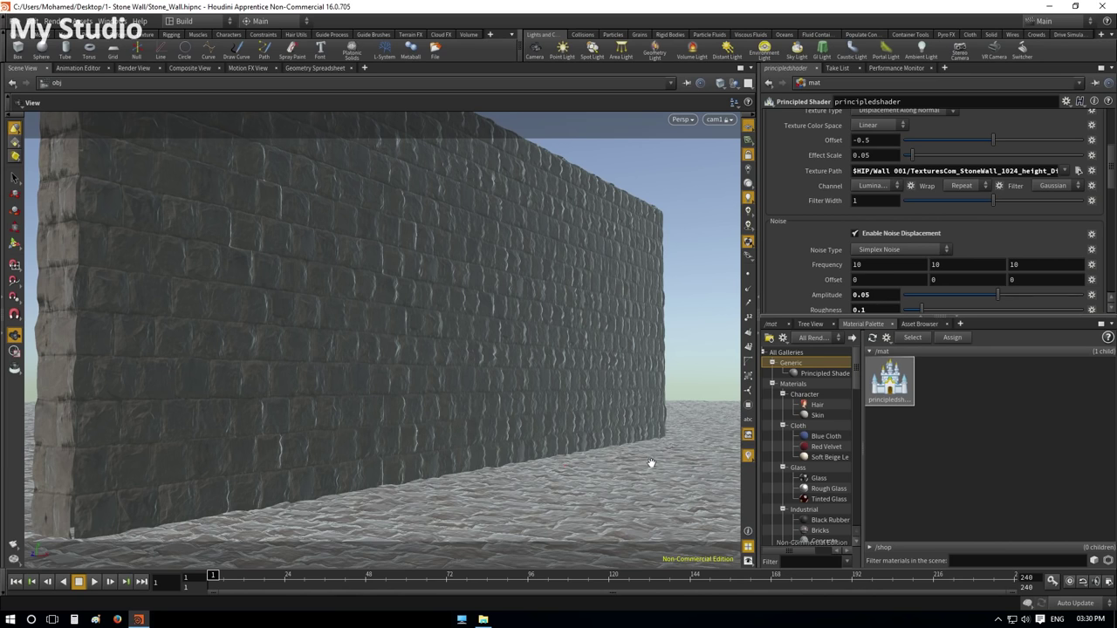